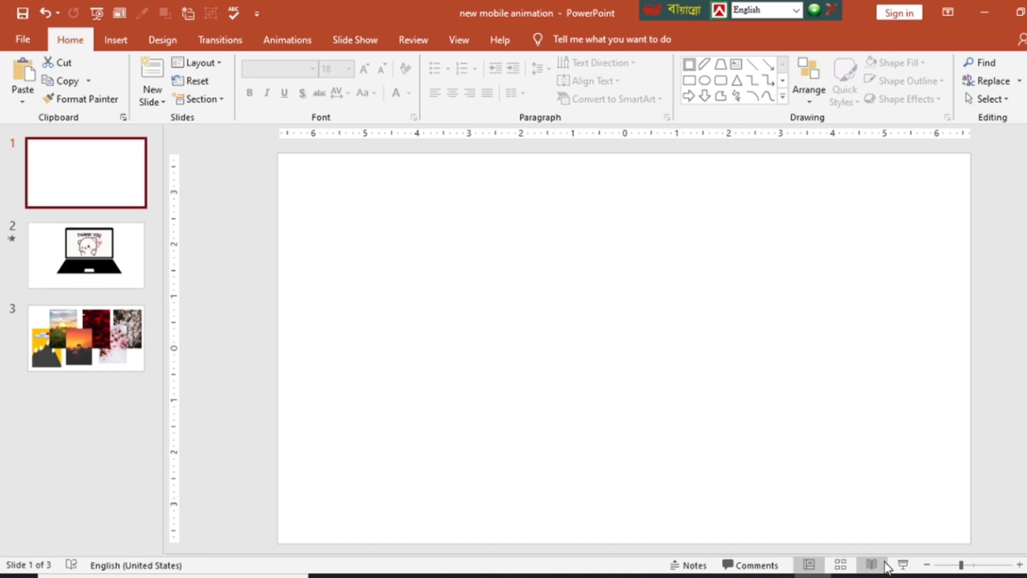
Step: Run the slide show preview, exit it, and select the photo collage on slide 3
left_click(903, 564)
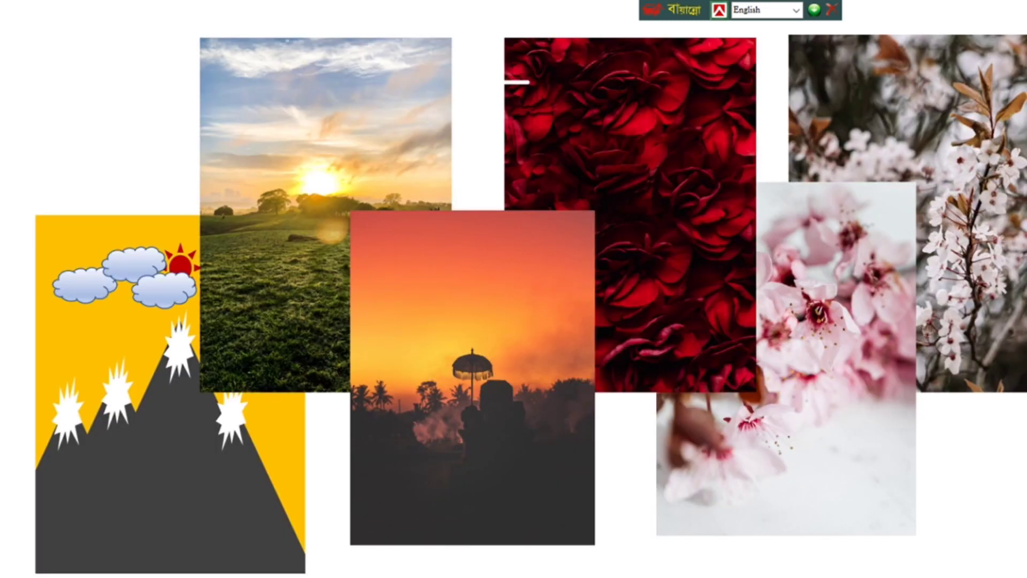
key("Escape")
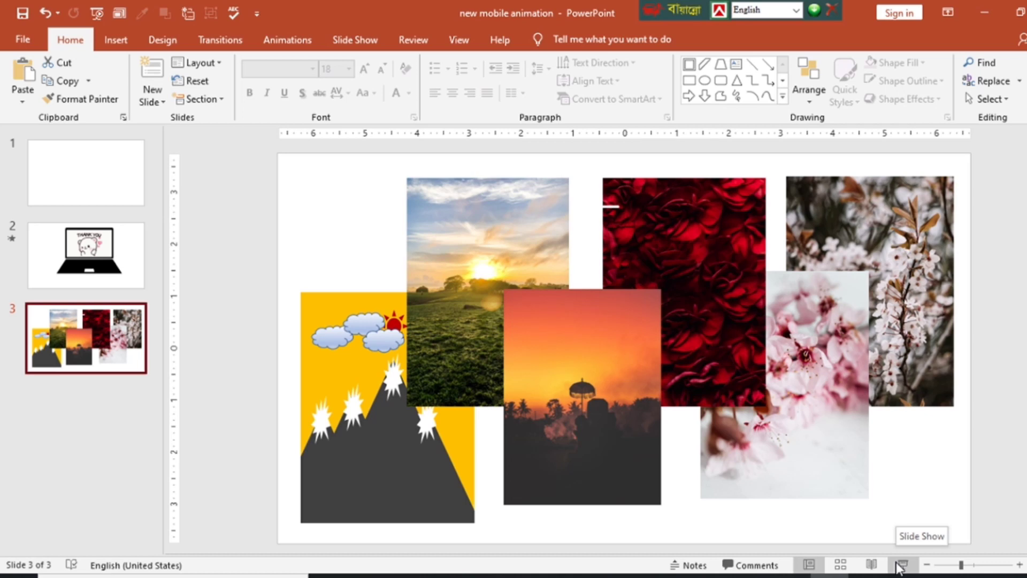
left_click(600, 203)
key("Escape")
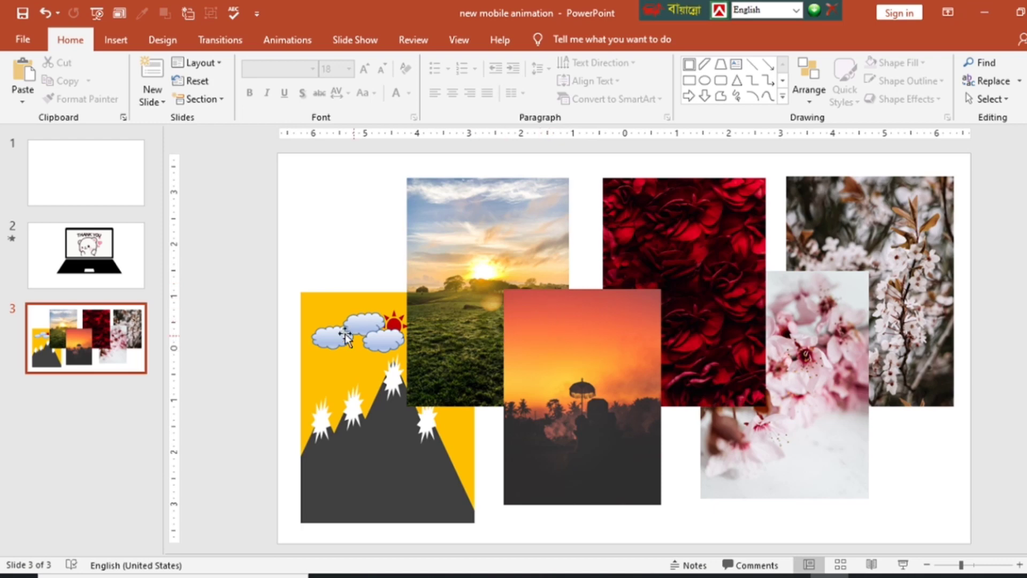
Step: Insert a Blank-layout slide after slide 3 and switch to the new slide 4
left_click(152, 100)
left_click(154, 306)
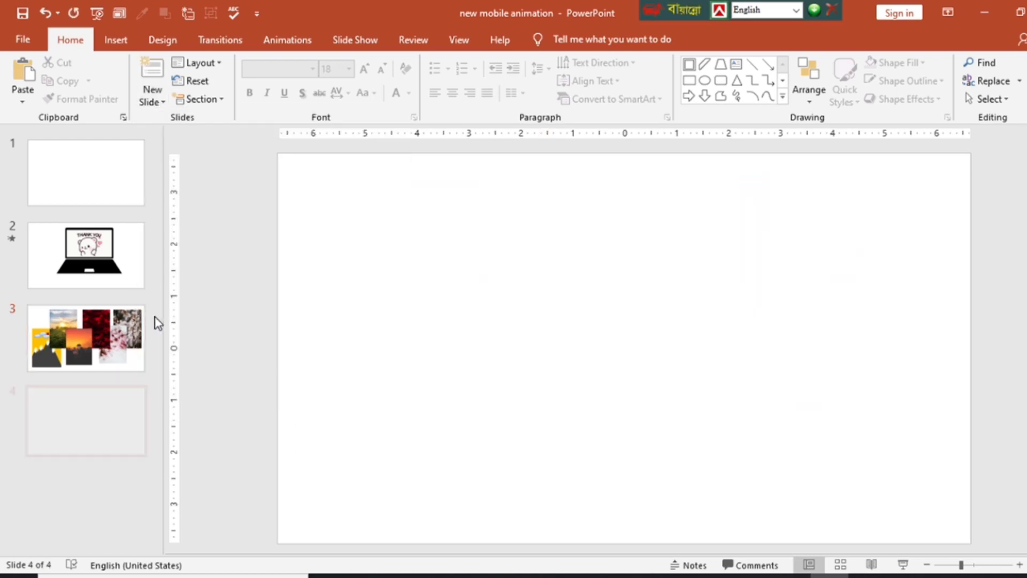
left_click(118, 339)
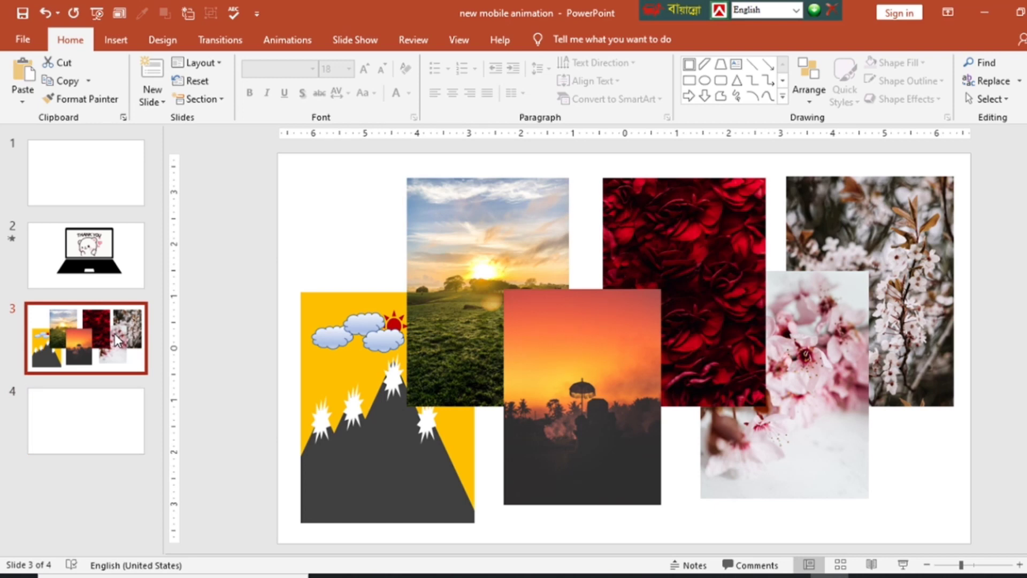
left_click(120, 419)
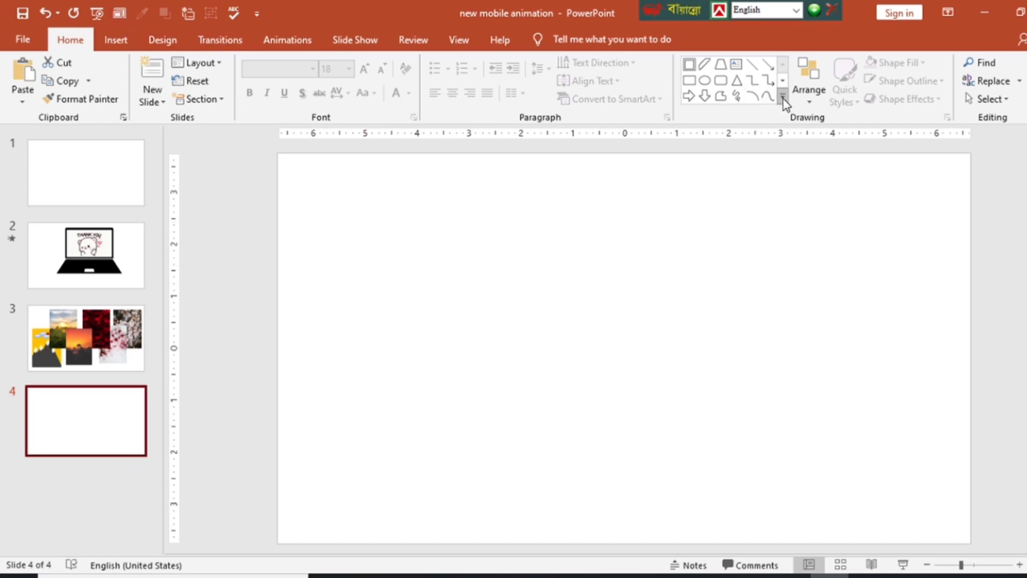
Step: Draw a tall rounded rectangle with less-rounded corners and fill it black as the phone body
left_click(721, 81)
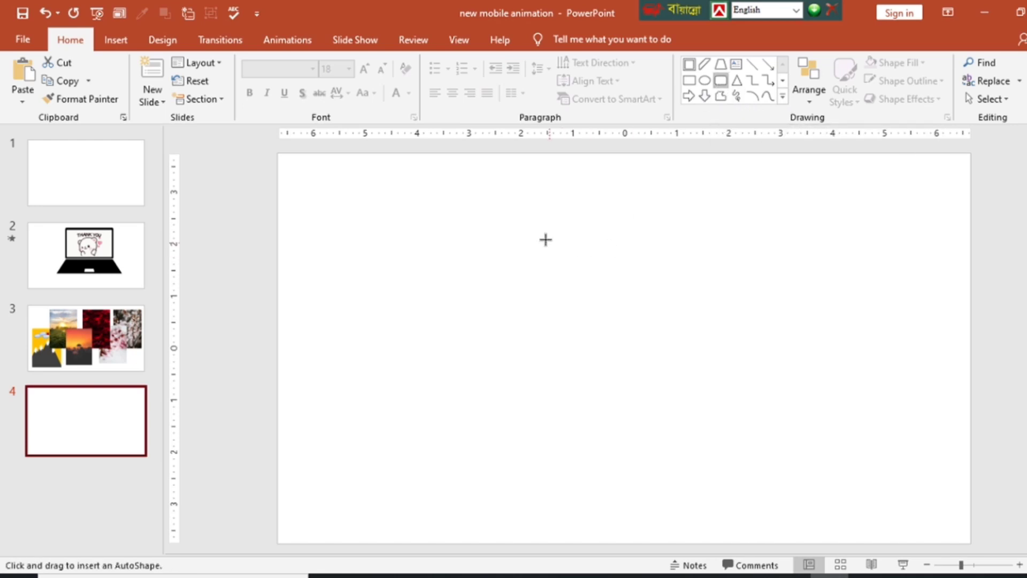
left_click_drag(507, 225, 694, 501)
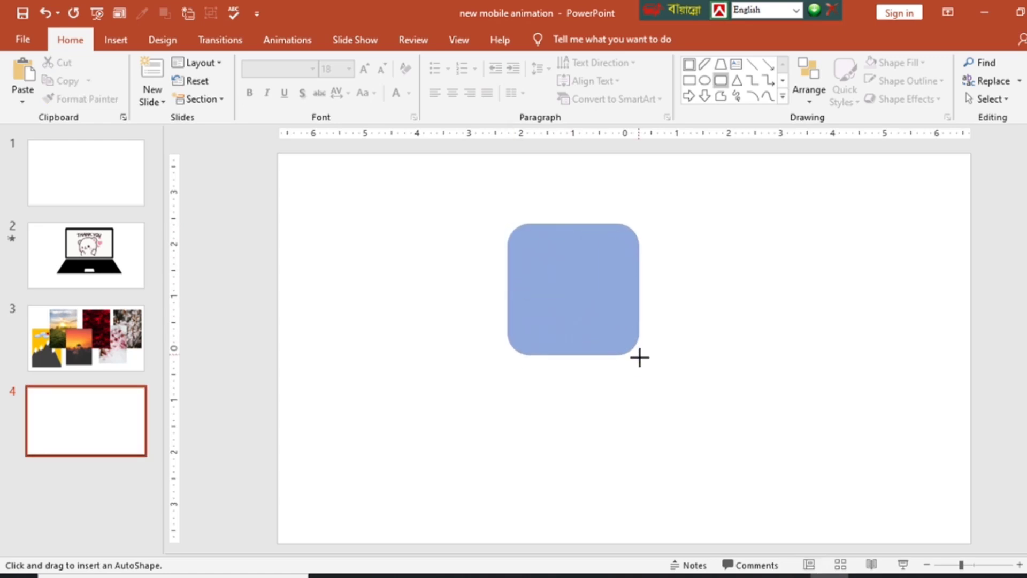
left_click_drag(642, 466, 684, 443)
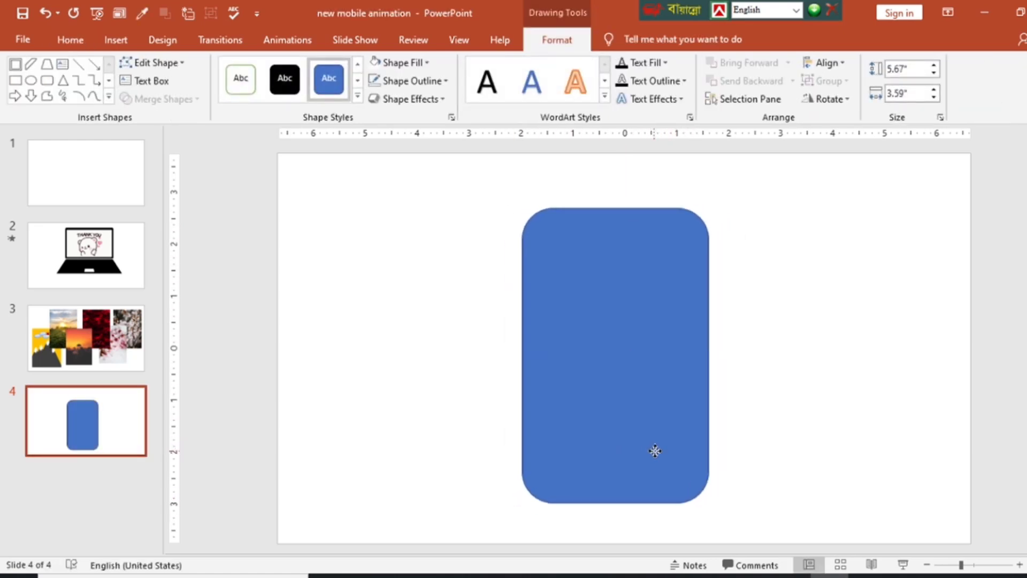
left_click_drag(684, 443, 669, 426)
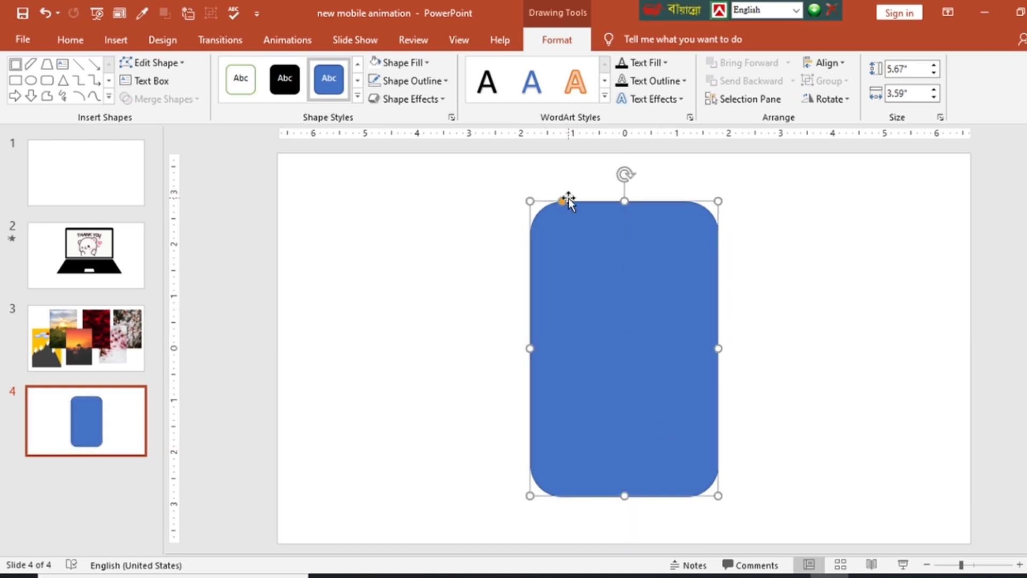
left_click_drag(562, 201, 544, 206)
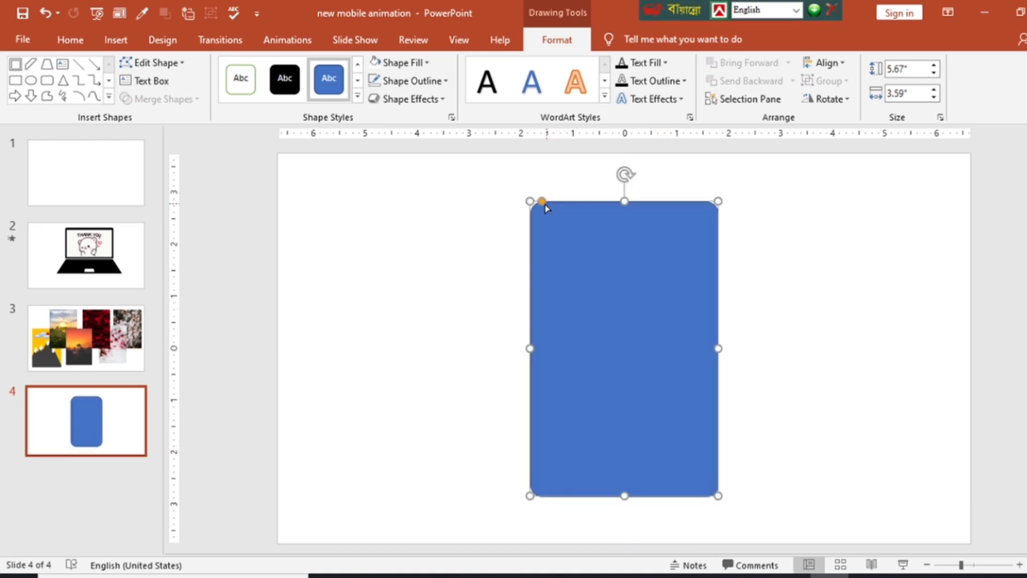
left_click(497, 262)
double_click(550, 267)
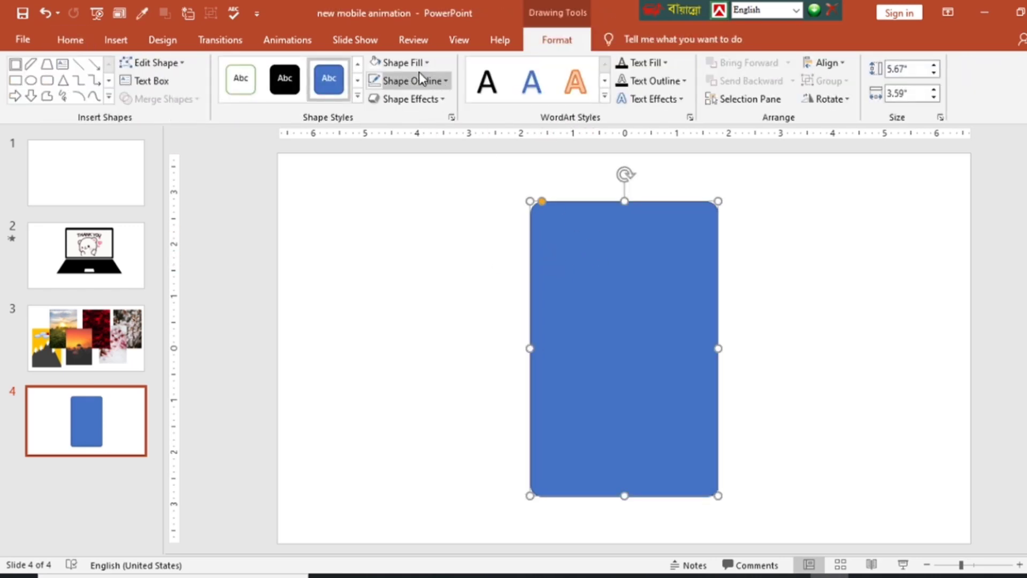
left_click(406, 63)
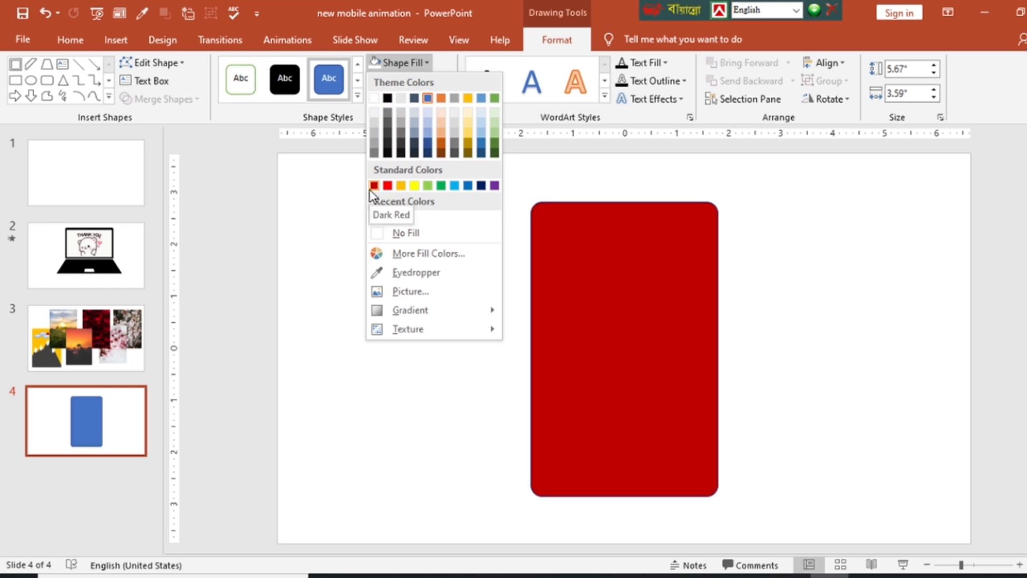
left_click(388, 98)
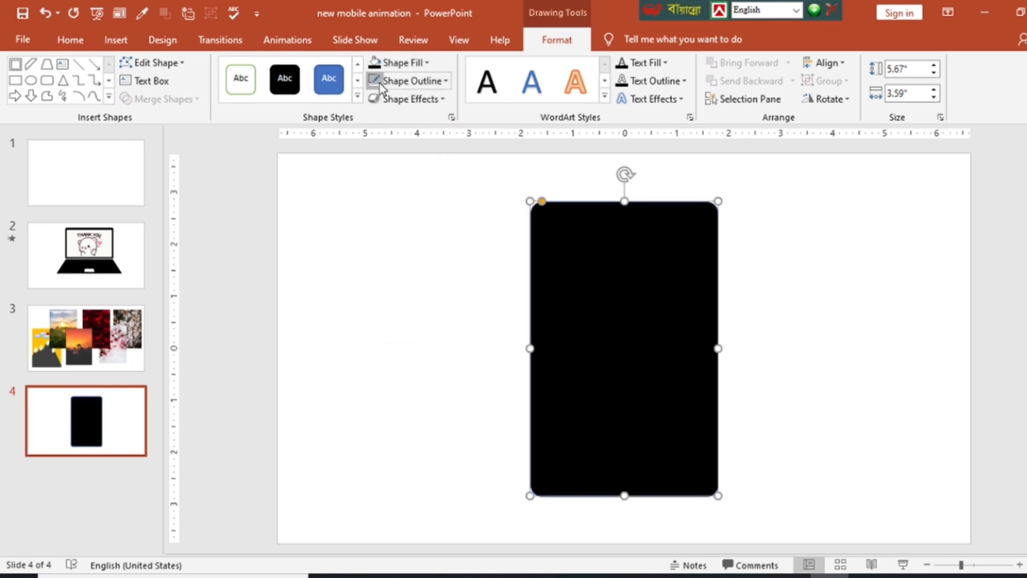
left_click(402, 197)
Step: Duplicate the body with Ctrl+D, fill the copy white, and shrink and centre it as a sharper-cornered screen
left_click(569, 298)
double_click(576, 324)
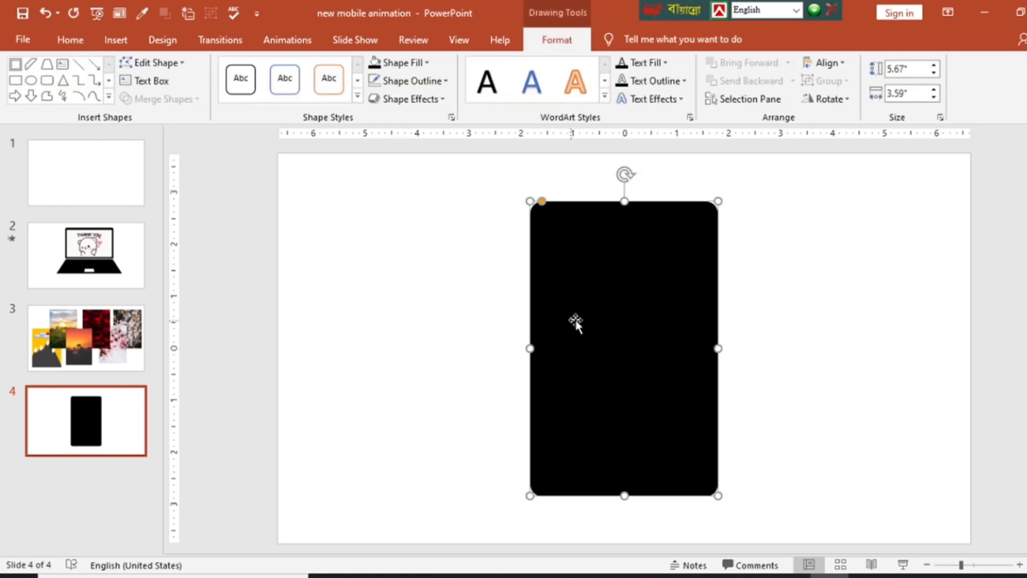
key("ctrl+d")
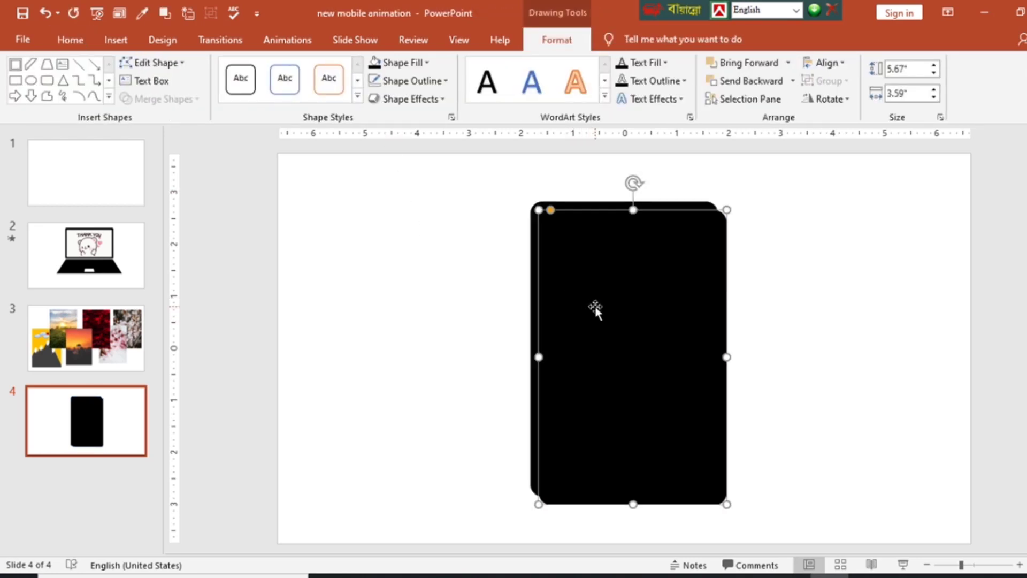
left_click(406, 66)
left_click(376, 94)
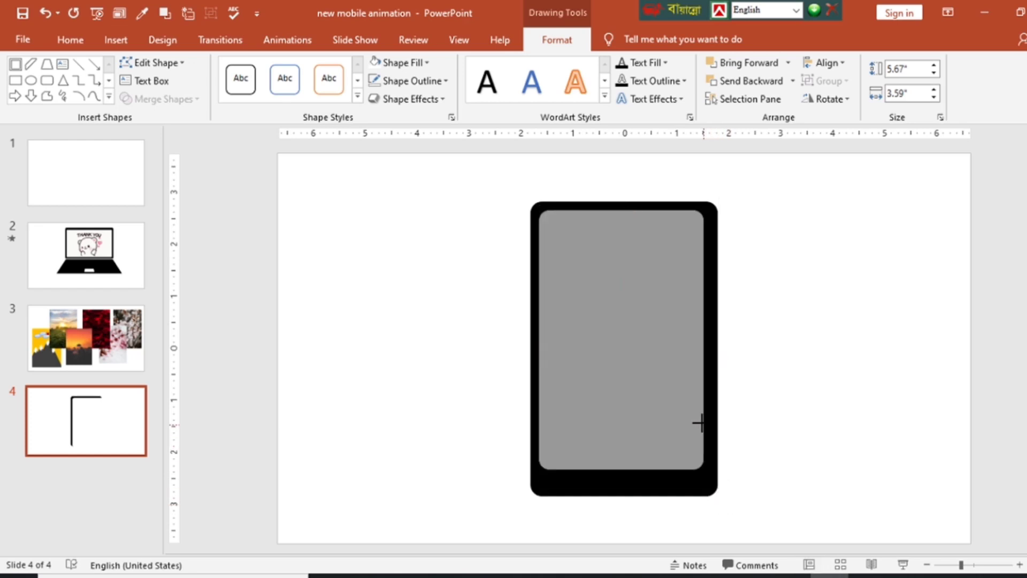
mouse_move(699, 423)
left_mouse_down()
mouse_move(661, 401)
mouse_move(670, 408)
left_mouse_up()
left_click(743, 451)
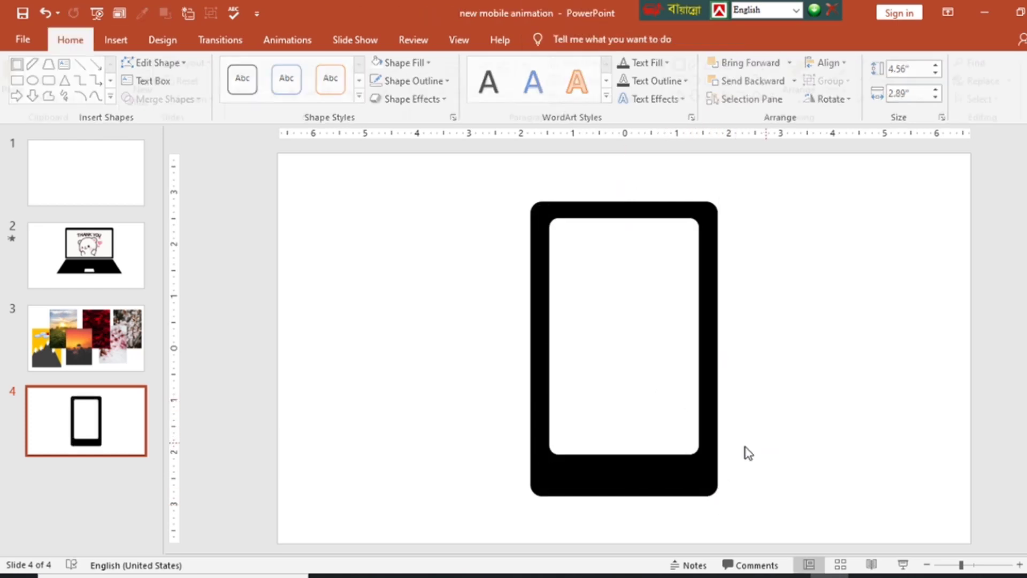
left_click(663, 385)
double_click(655, 335)
left_click_drag(655, 336, 654, 338)
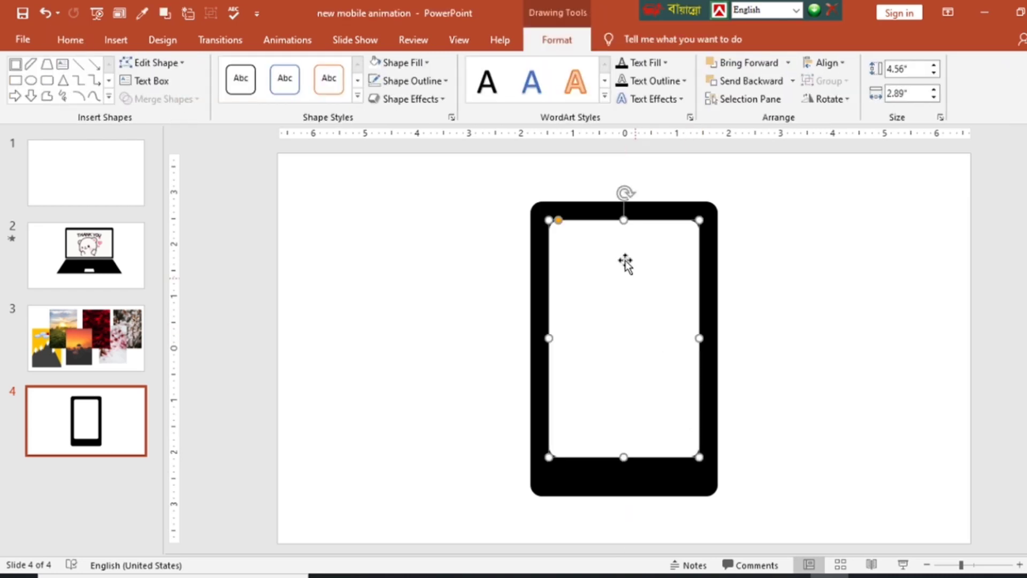
left_click_drag(561, 220, 553, 220)
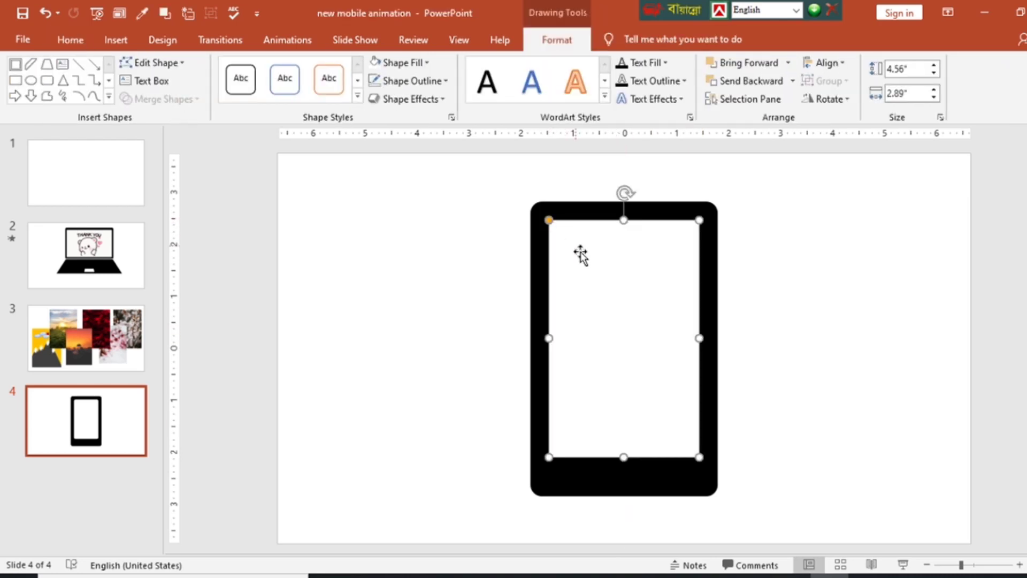
left_click(755, 310)
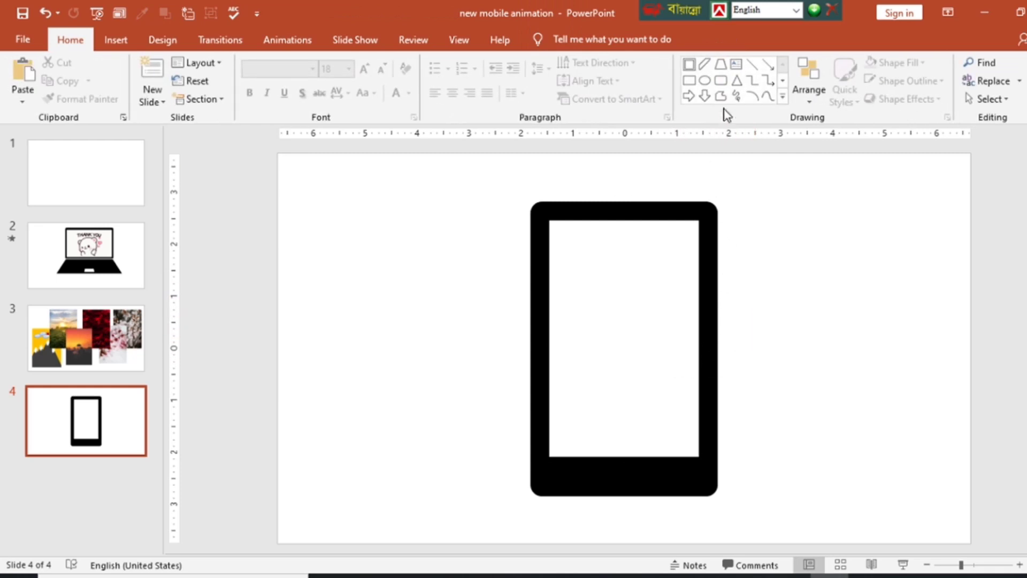
Step: Add a thin, fully rounded white bar as the speaker slot on the phone's top bezel
left_click(721, 80)
left_click_drag(766, 185, 820, 203)
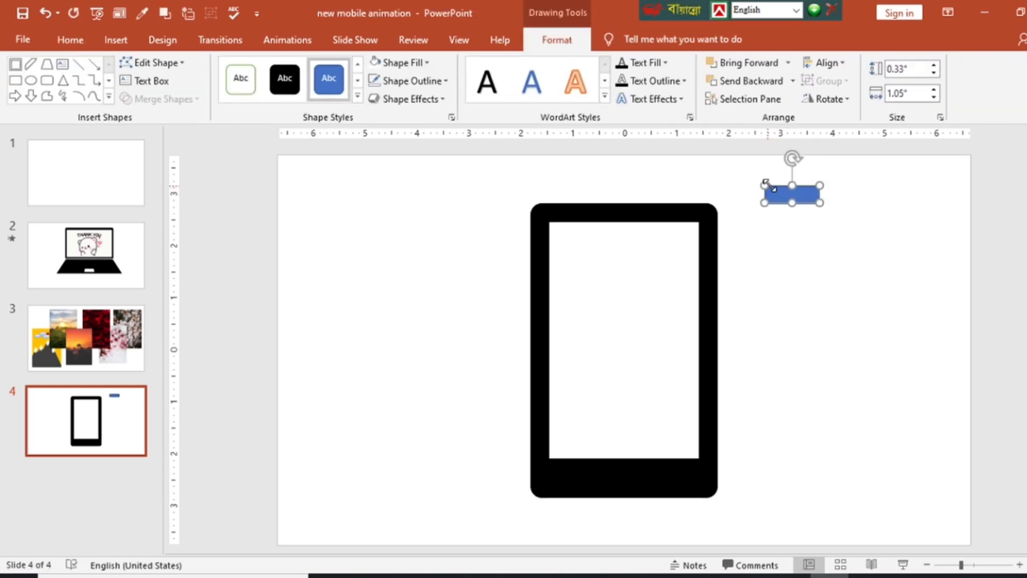
key("Delete")
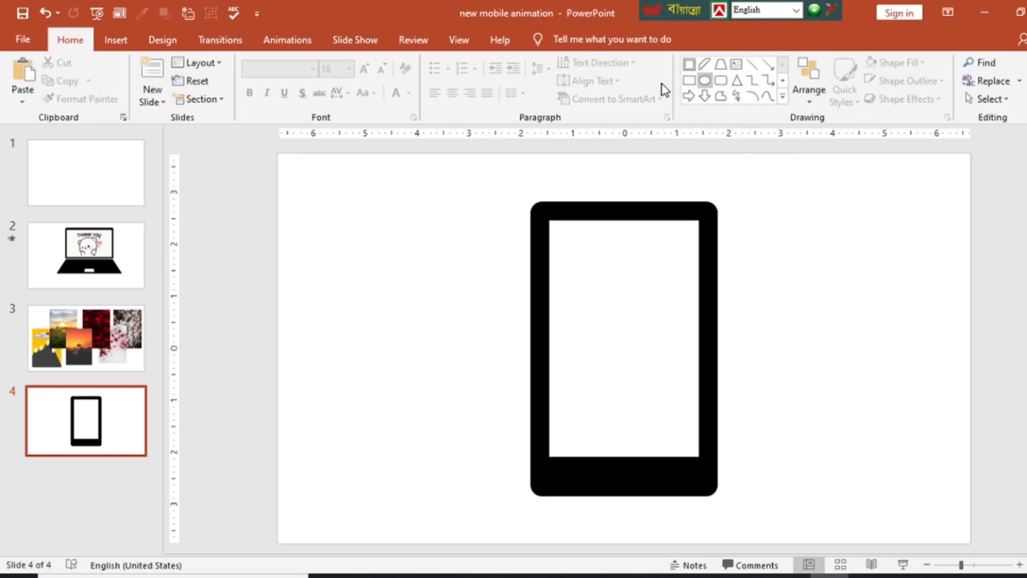
left_click(720, 80)
left_click_drag(735, 172, 803, 197)
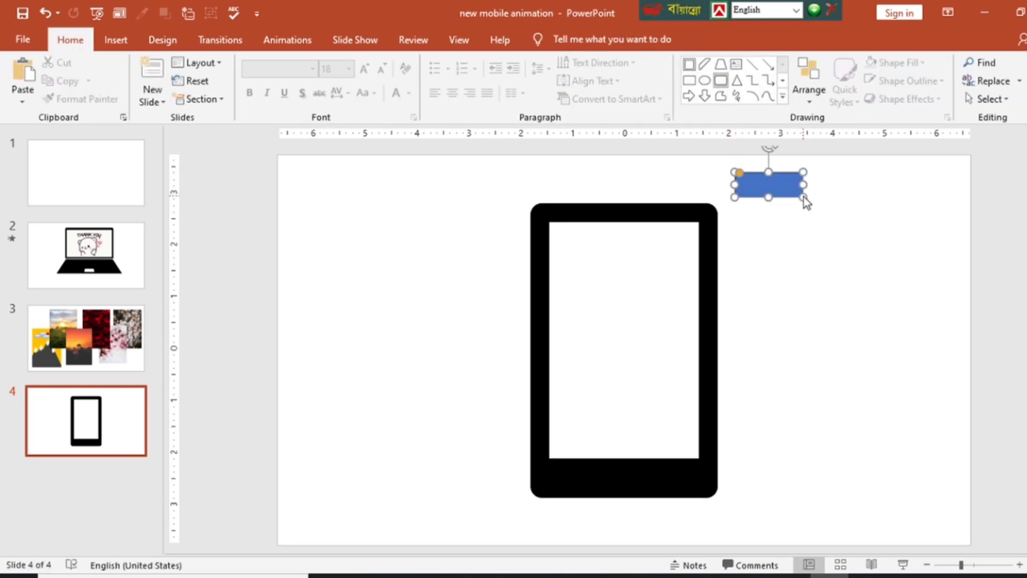
left_click_drag(739, 173, 776, 176)
left_click(771, 177)
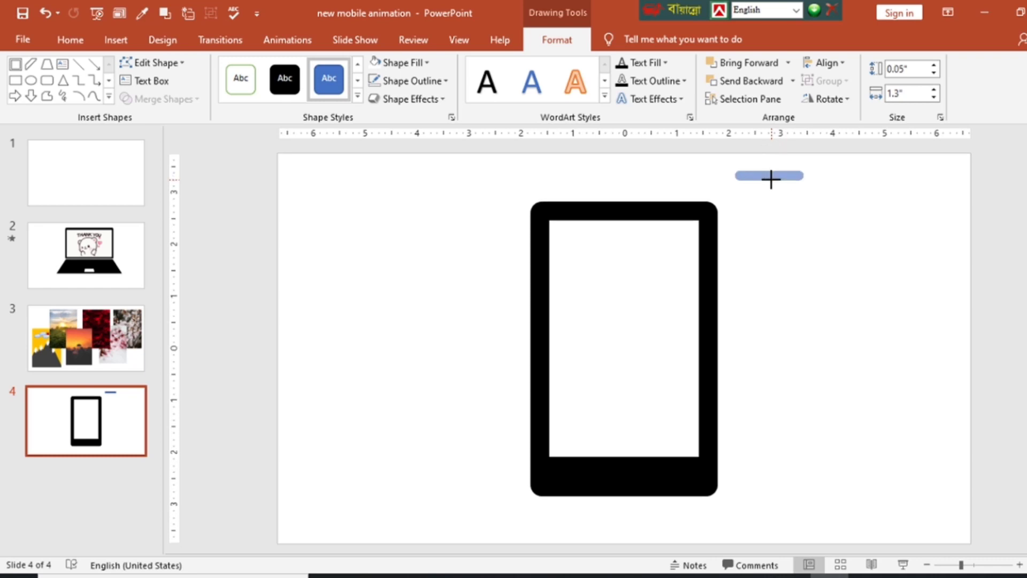
left_click_drag(801, 175, 783, 179)
left_click(377, 63)
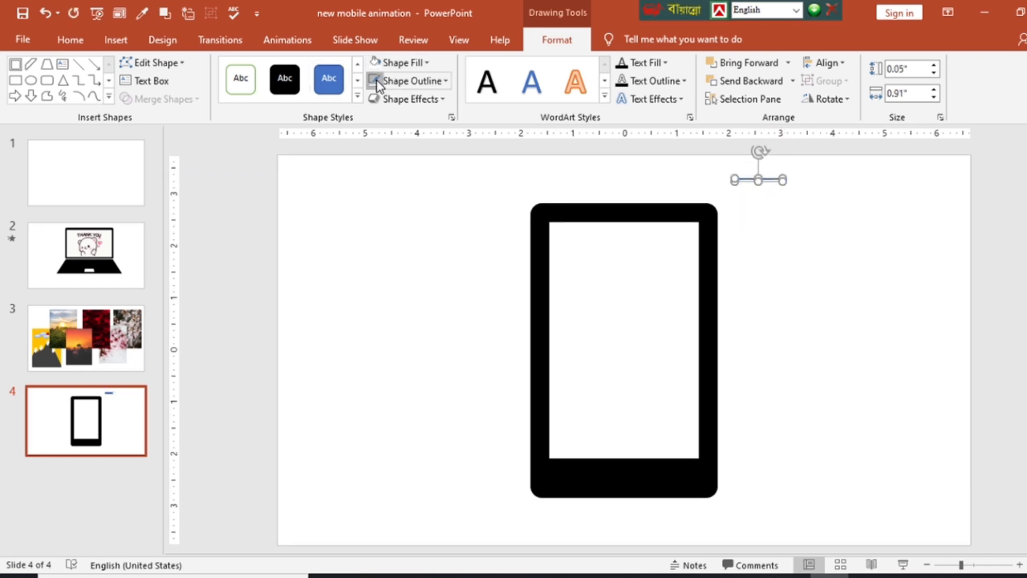
left_click_drag(747, 179, 609, 210)
left_click(793, 305)
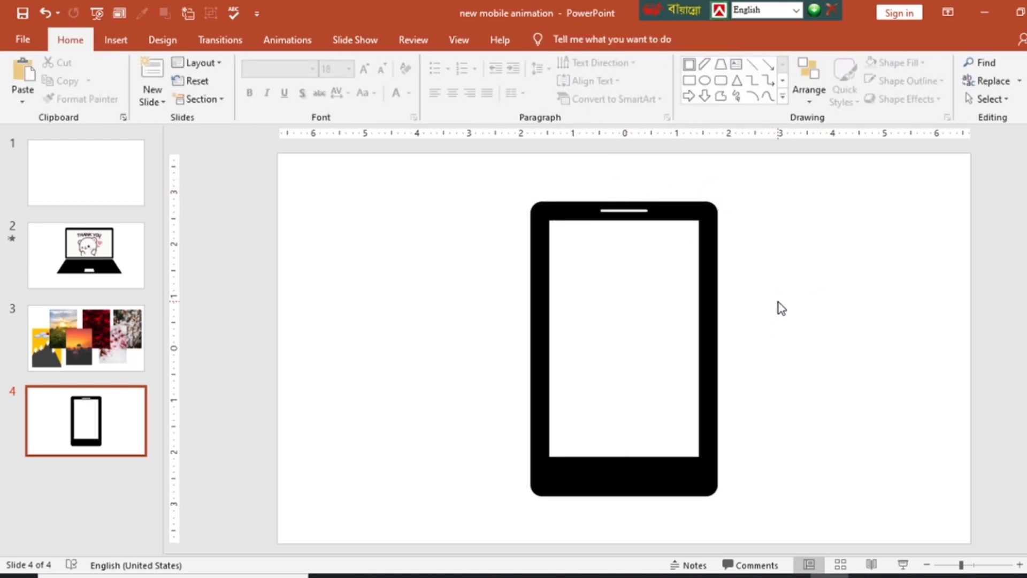
Step: Draw a small white circle as the home button on the bottom bezel
left_click(705, 81)
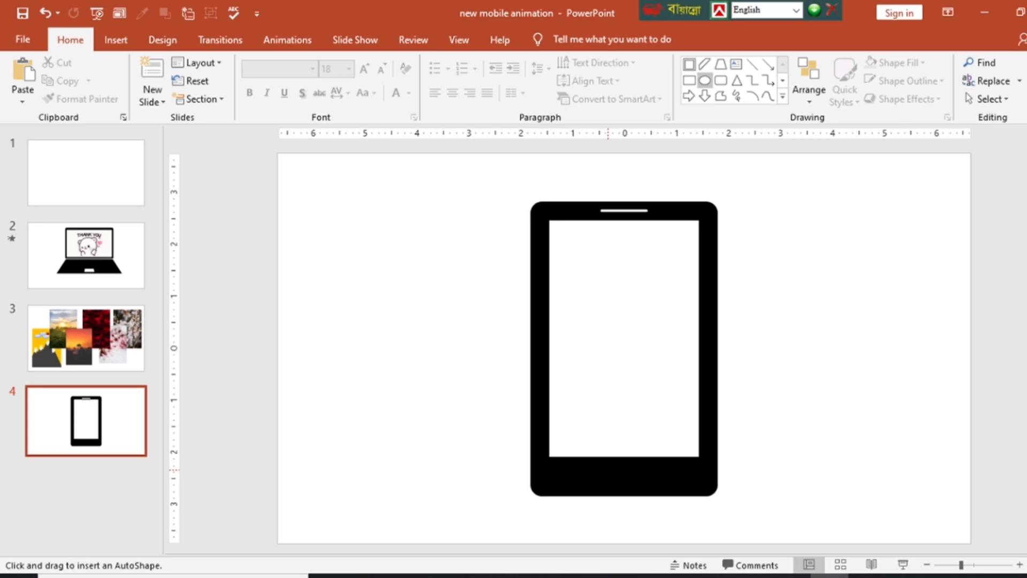
mouse_move(605, 468)
left_mouse_down()
mouse_move(639, 489)
mouse_move(626, 477)
left_mouse_up()
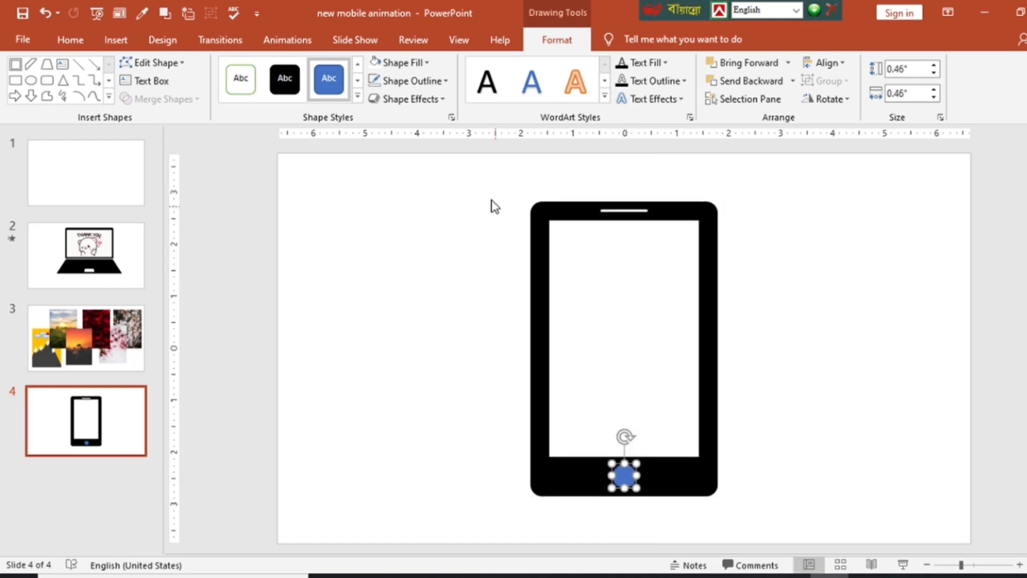
left_click(386, 62)
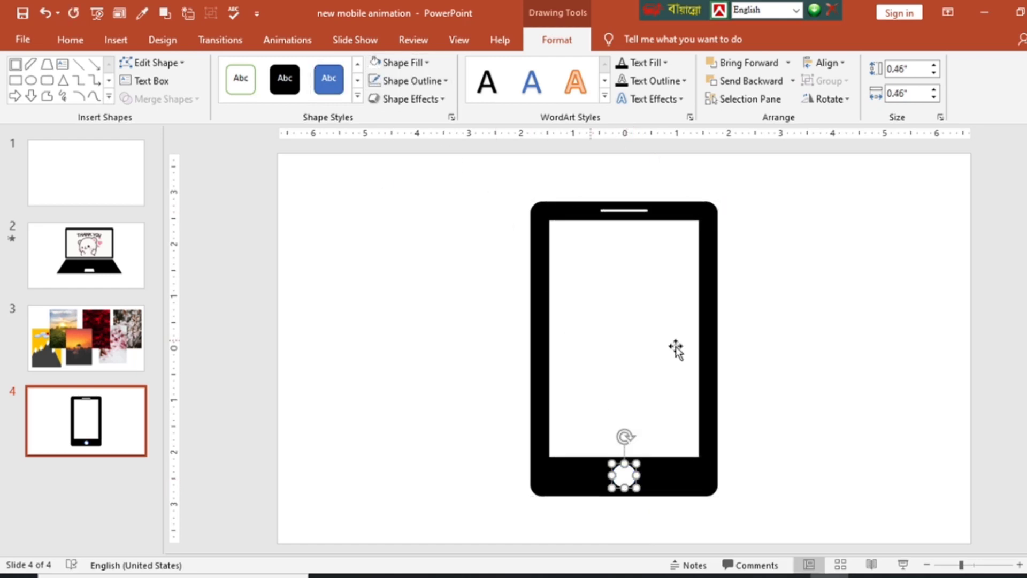
left_click(785, 359)
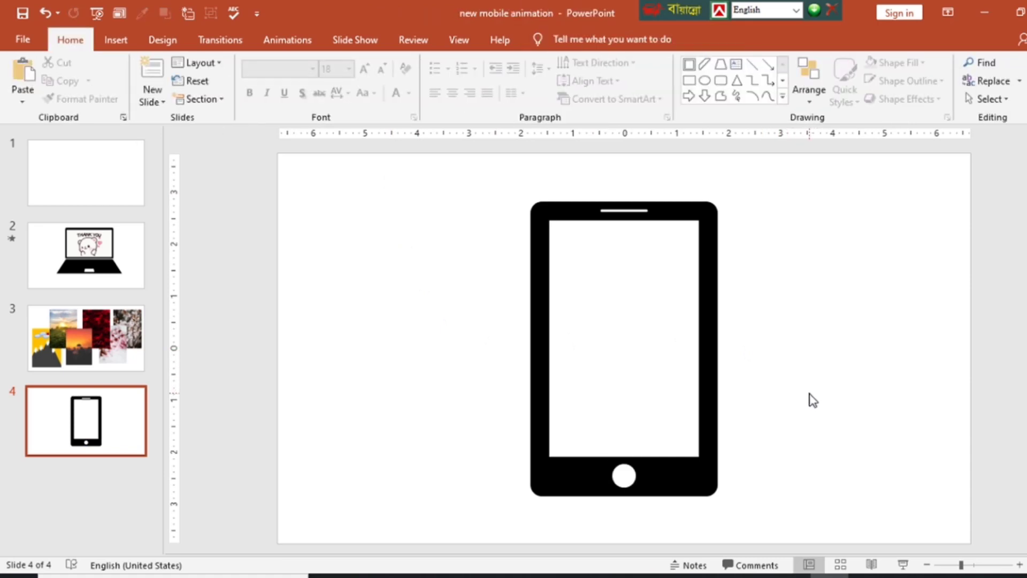
Step: Draw a short, thin rectangle on the phone's right edge and restyle it as a black side key
left_click(692, 85)
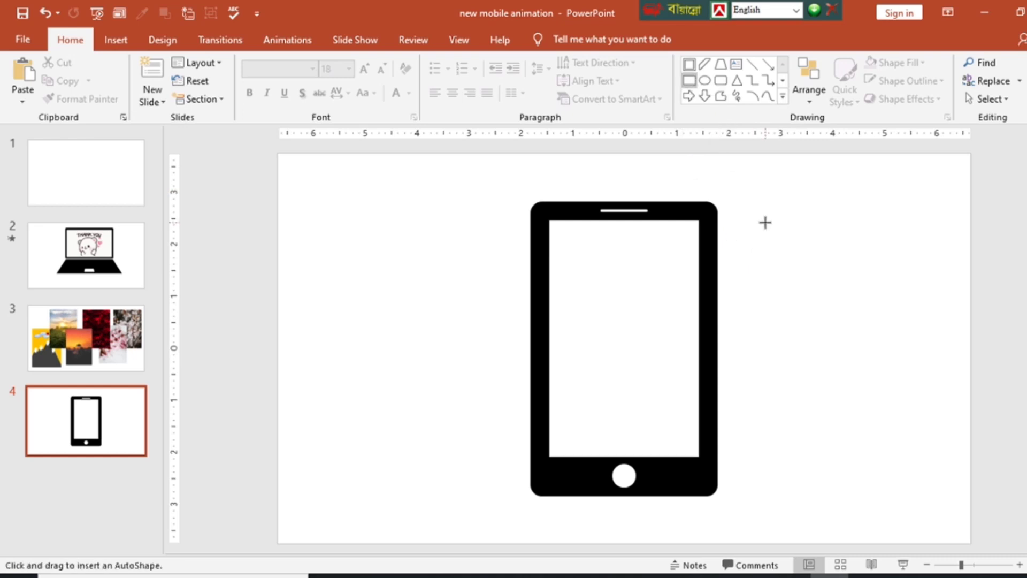
mouse_move(763, 220)
left_mouse_down()
mouse_move(766, 313)
mouse_move(720, 317)
left_mouse_up()
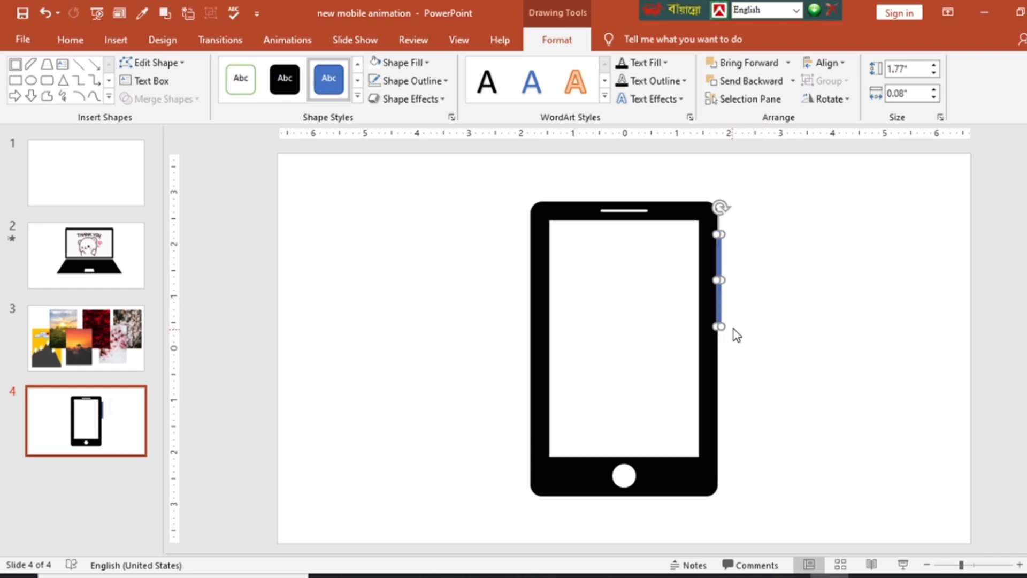
left_click_drag(720, 327, 721, 297)
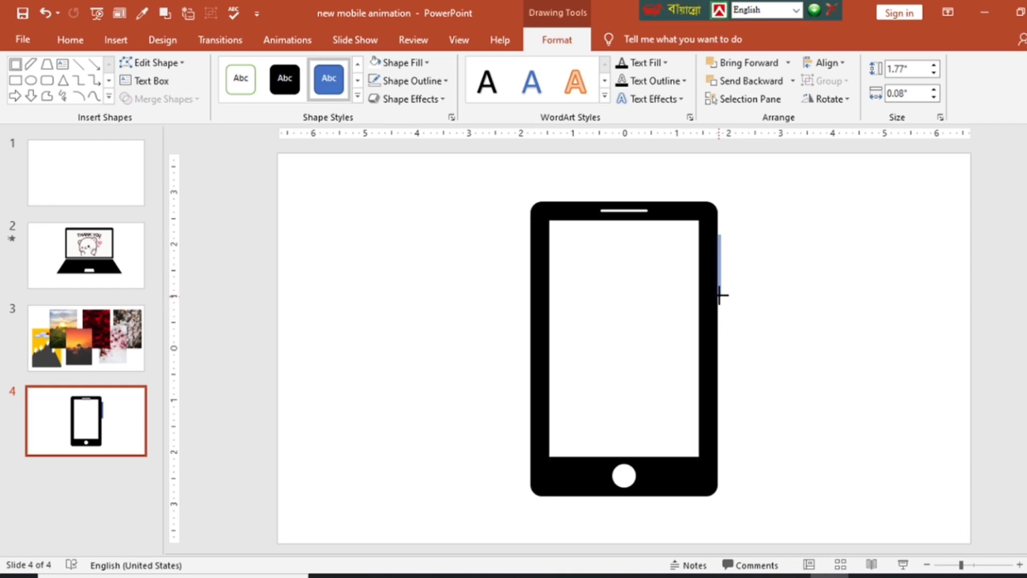
left_click(766, 309)
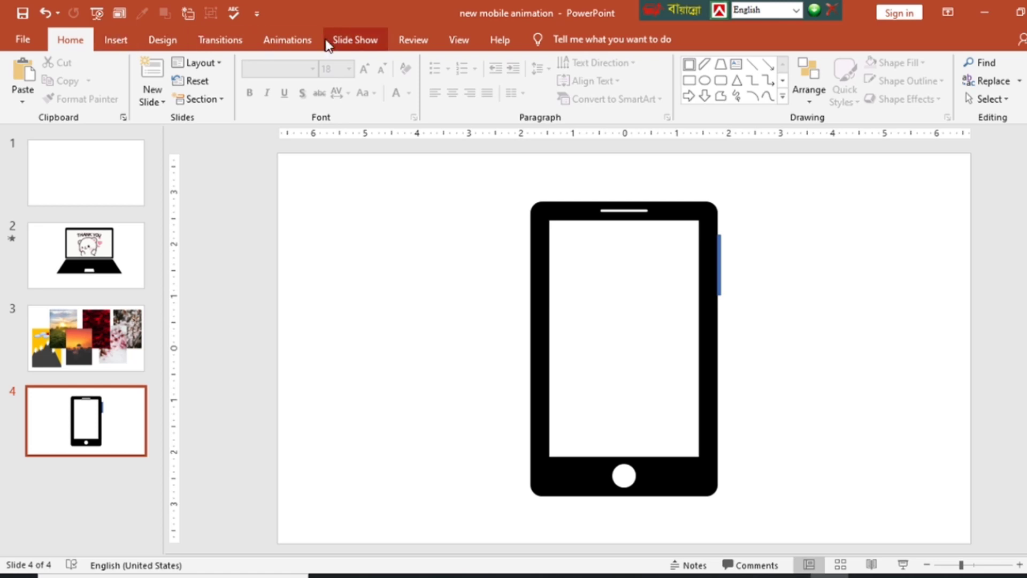
left_click(716, 249)
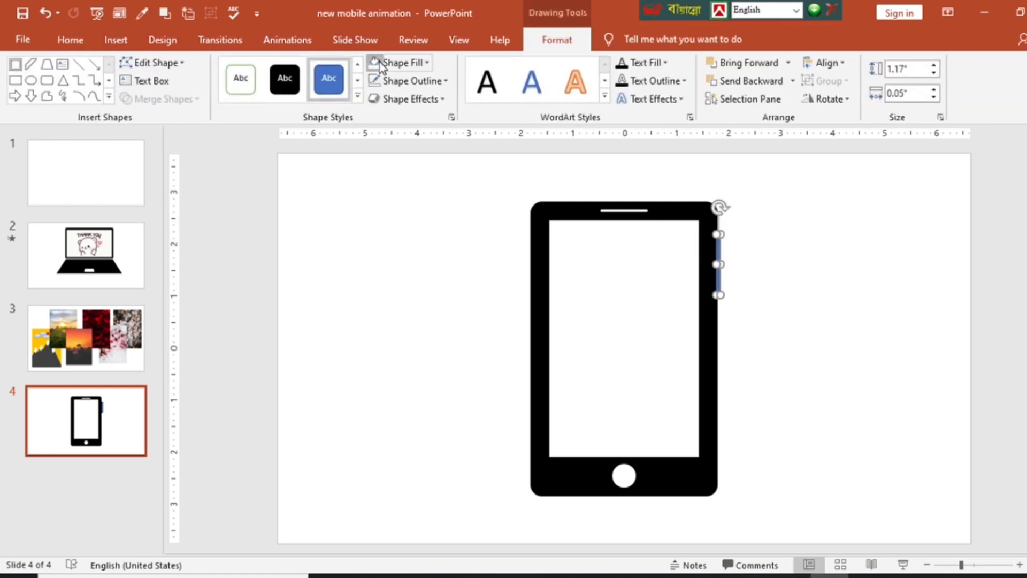
left_click(380, 63)
left_click(388, 63)
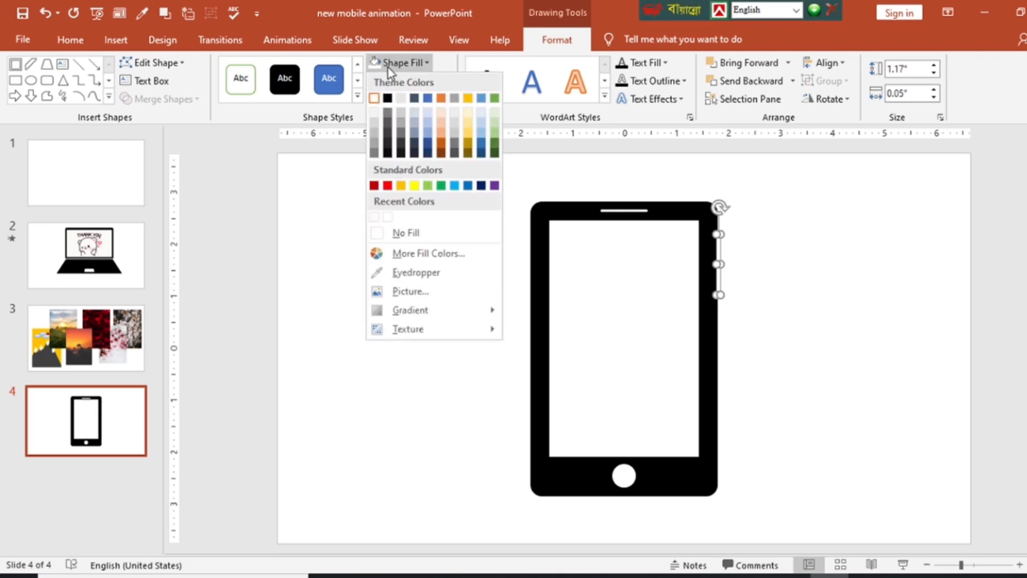
key("Escape")
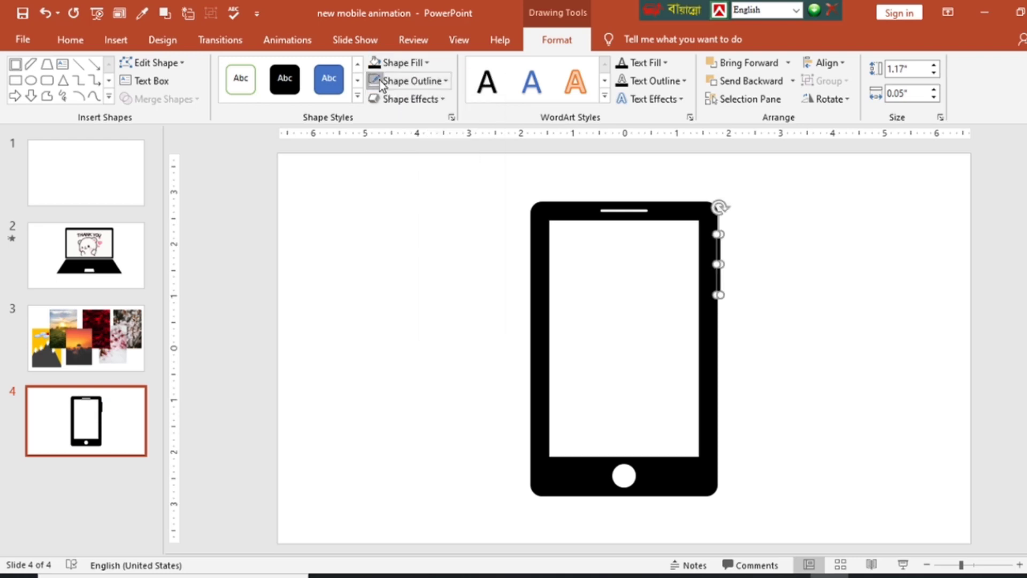
left_click(425, 253)
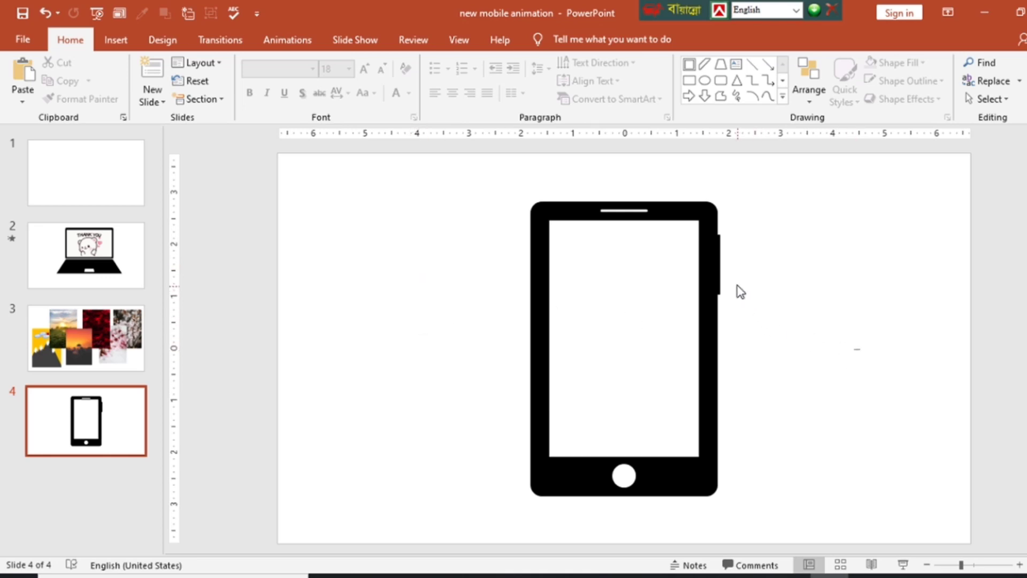
Step: Select every phone part with Ctrl+A and group them into a single object
left_click(718, 272)
key("ctrl+a")
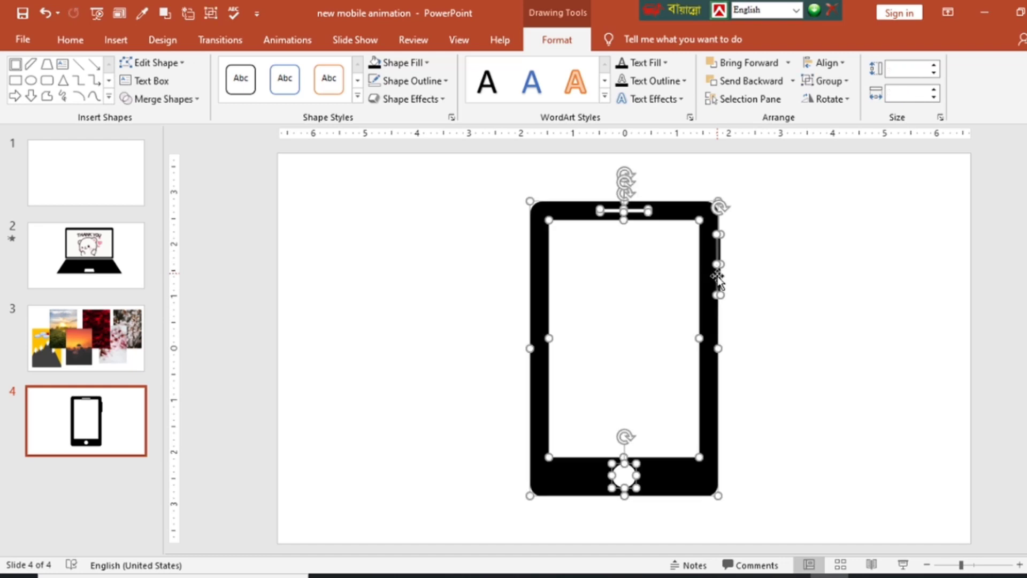
right_click(639, 288)
mouse_move(680, 376)
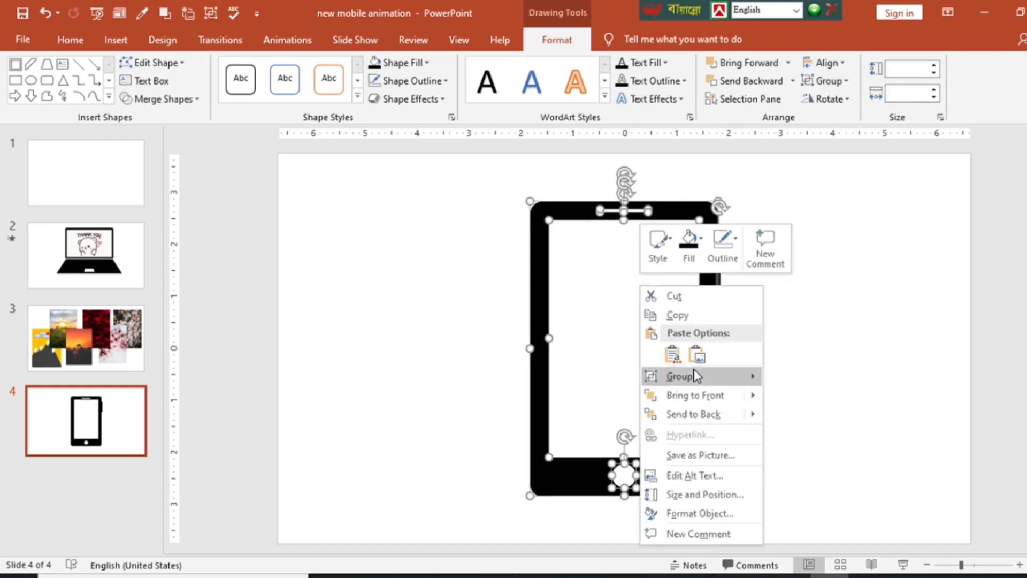
left_click(798, 377)
left_click(850, 384)
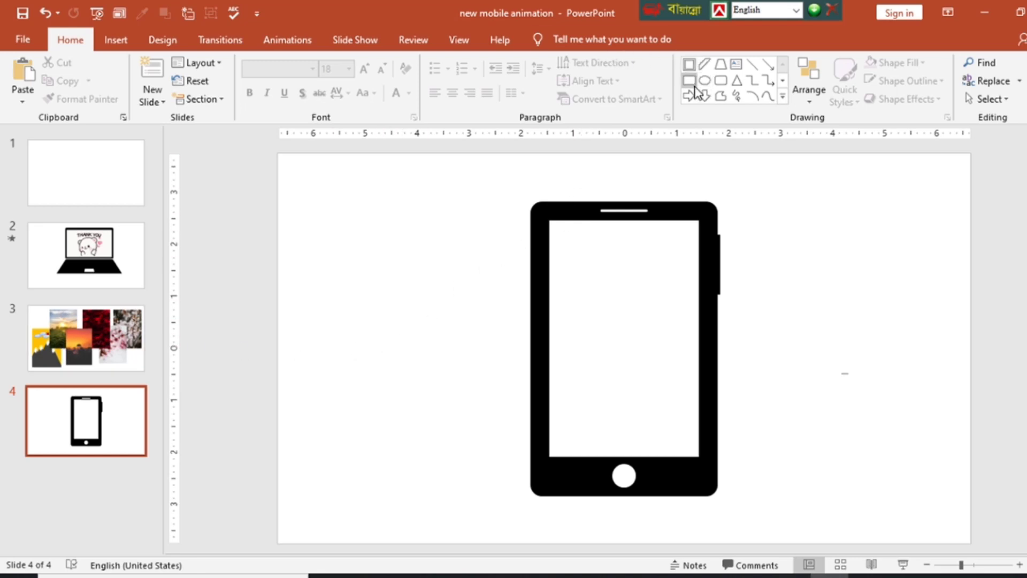
Step: Draw a frame shape aligned over the whole phone, make fill and outline black, and send it backward
left_click(684, 63)
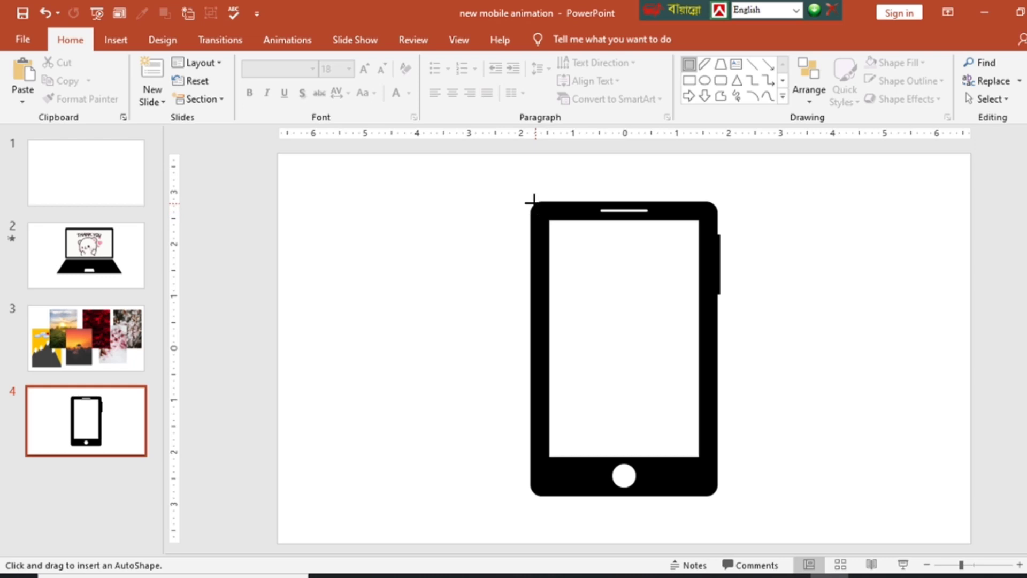
left_click_drag(531, 200, 716, 469)
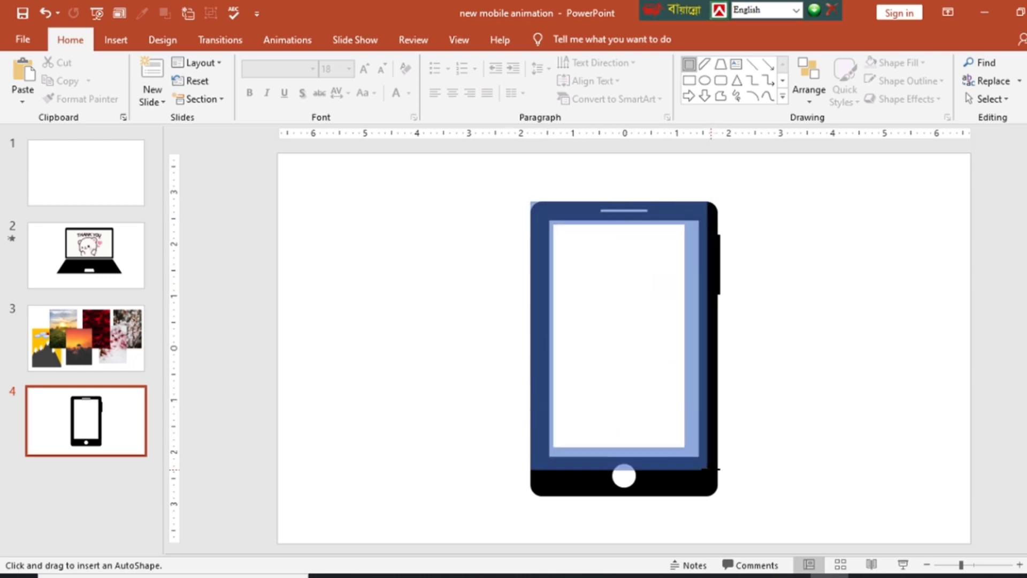
left_click_drag(712, 469, 716, 477)
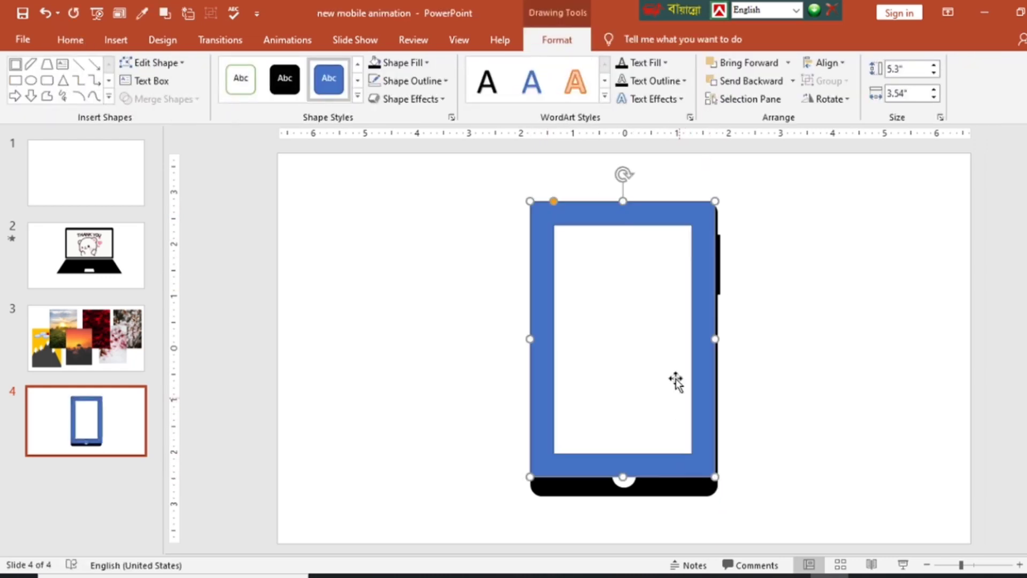
left_click_drag(568, 210, 570, 214)
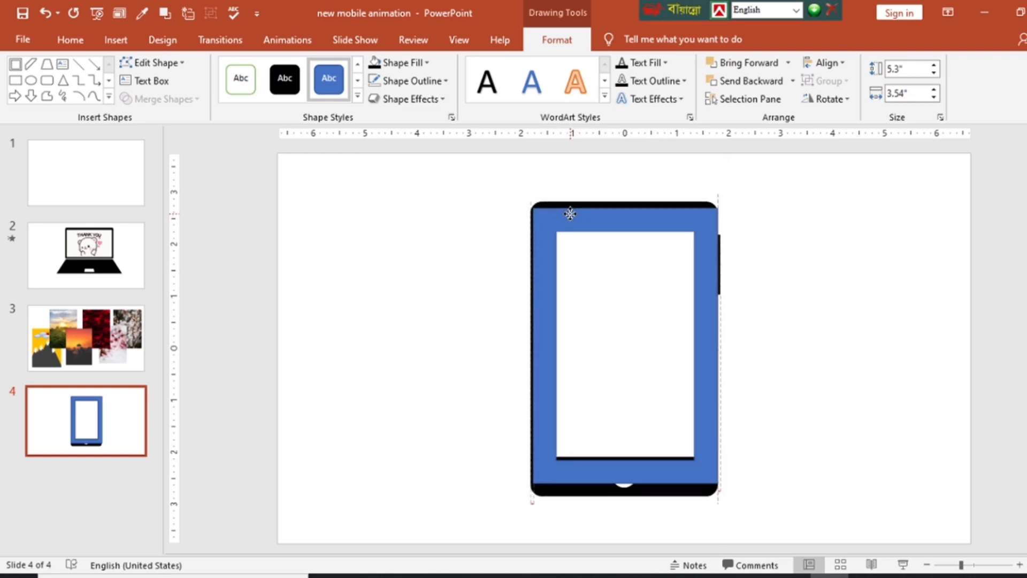
left_click_drag(570, 214, 569, 214)
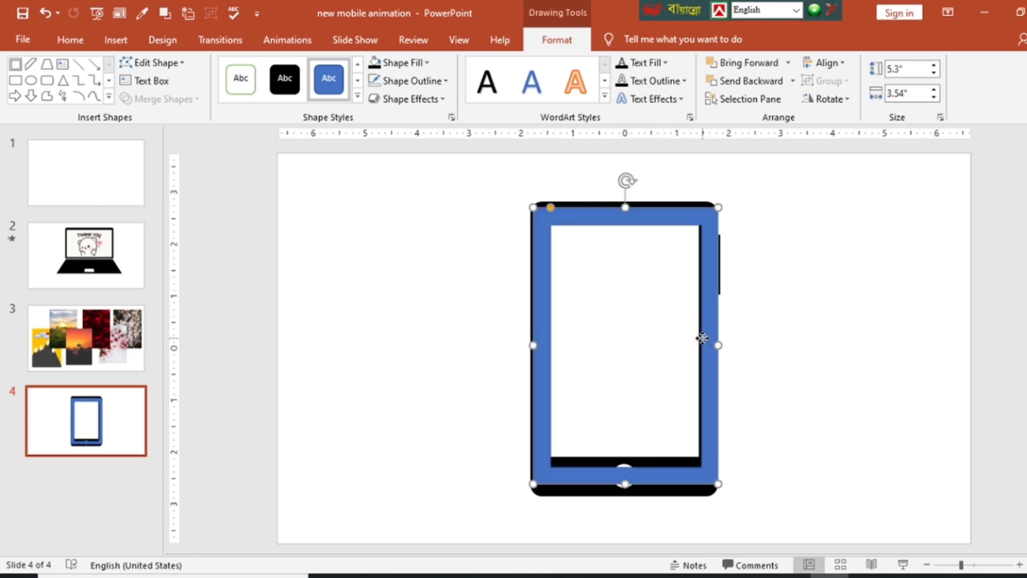
left_click_drag(572, 220, 568, 216)
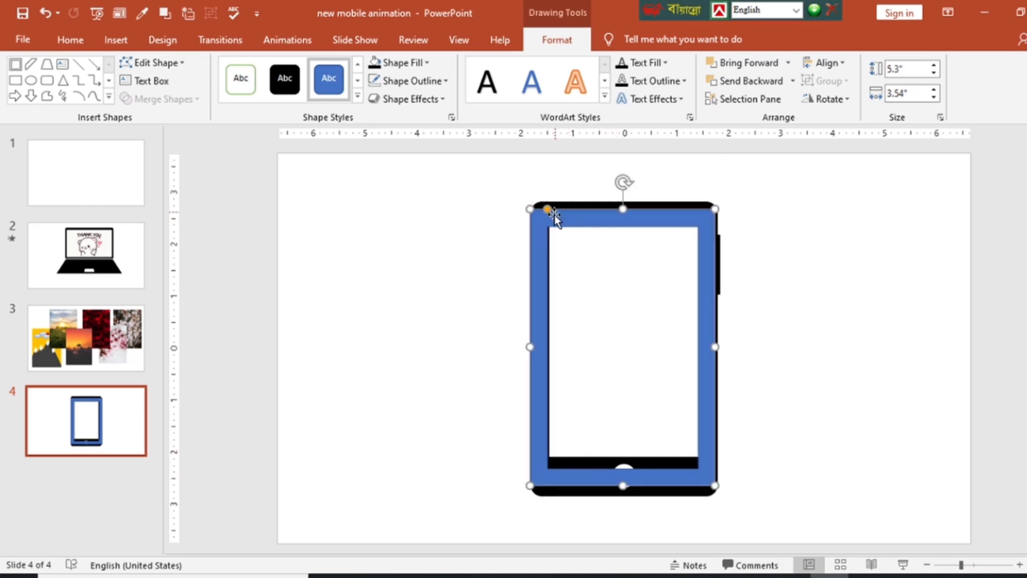
left_click(532, 348)
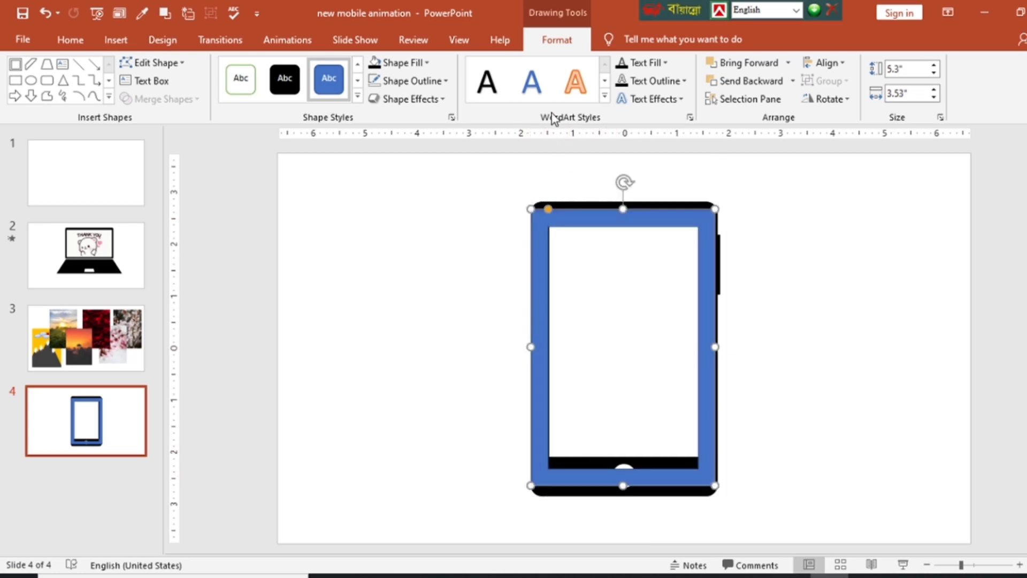
left_click(375, 63)
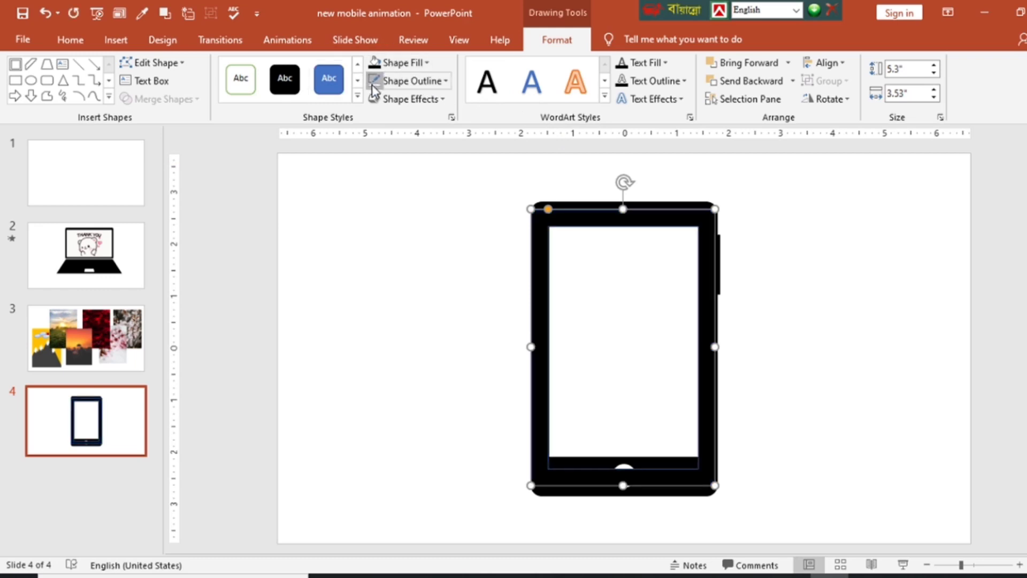
left_click(371, 85)
left_click(749, 80)
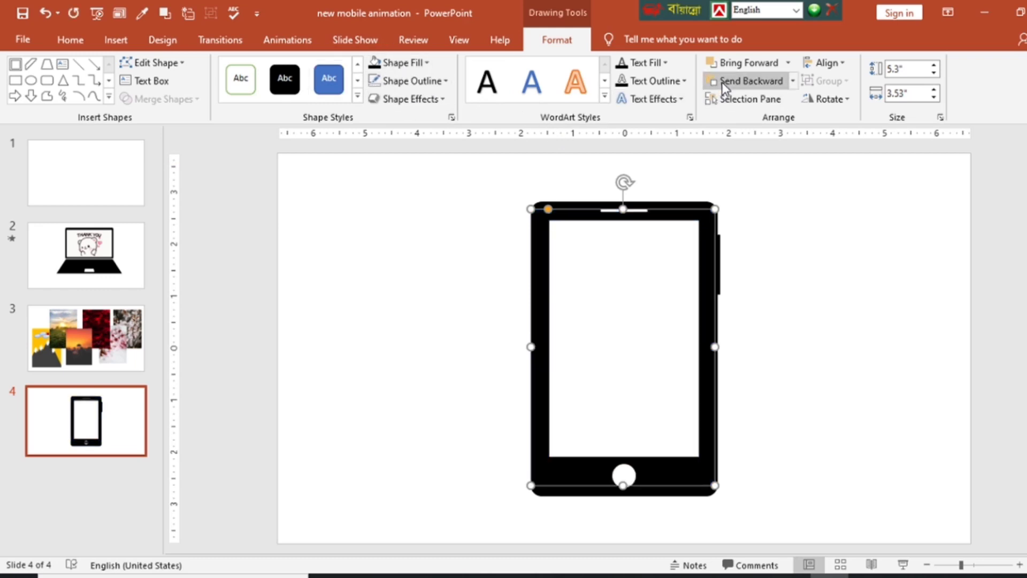
left_click(778, 202)
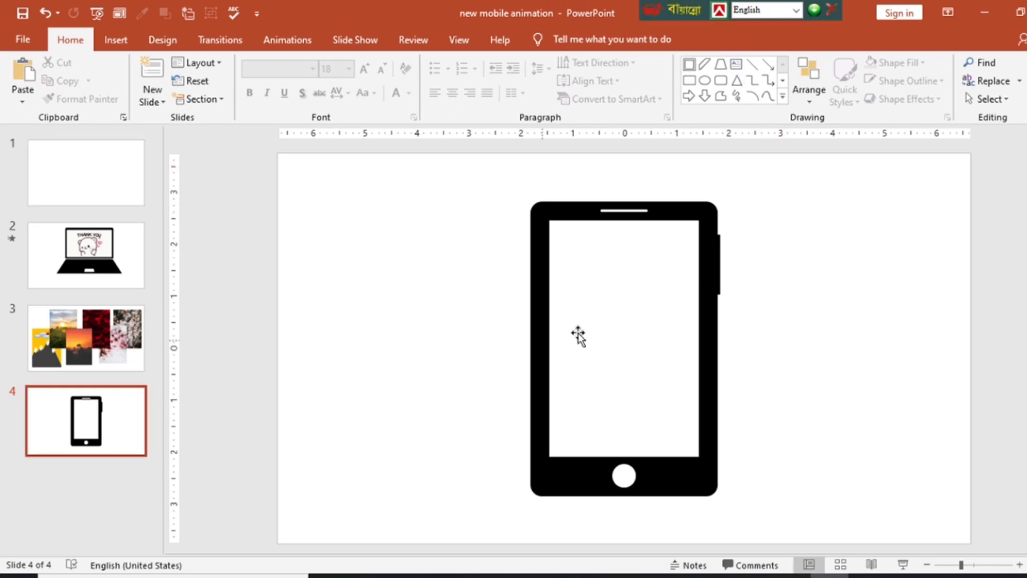
Step: Draw a screen-sized rectangle, move it to the right of the phone, and fill it yellow
left_click(693, 84)
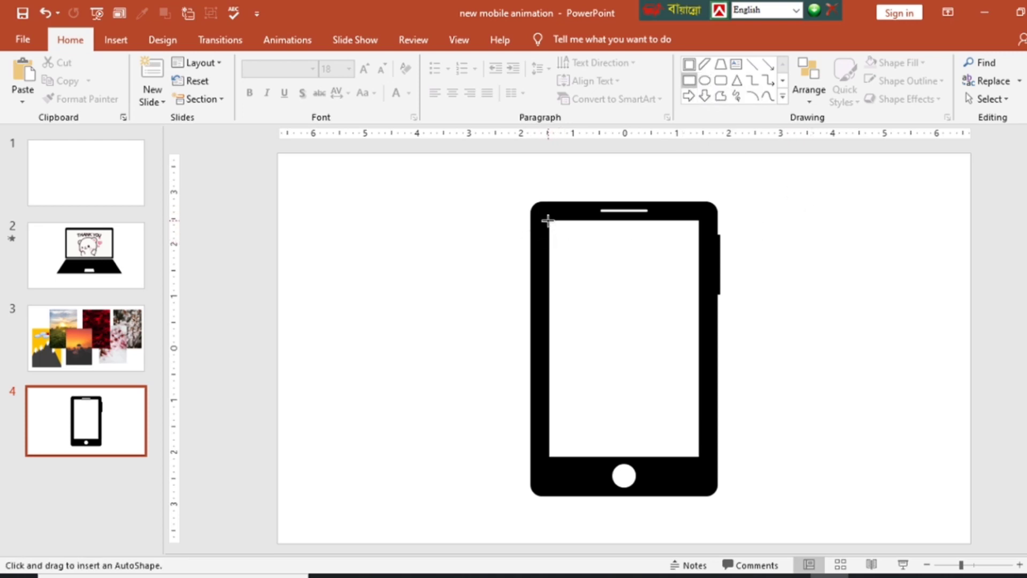
mouse_move(550, 221)
left_mouse_down()
mouse_move(694, 415)
mouse_move(695, 456)
left_mouse_up()
left_click_drag(667, 416, 907, 428)
left_click(408, 63)
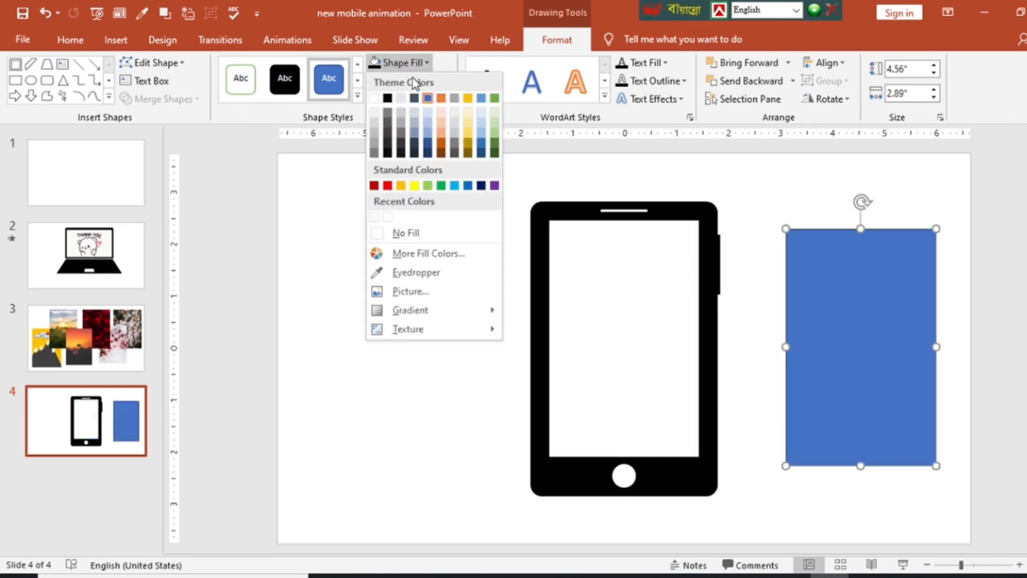
left_click(401, 185)
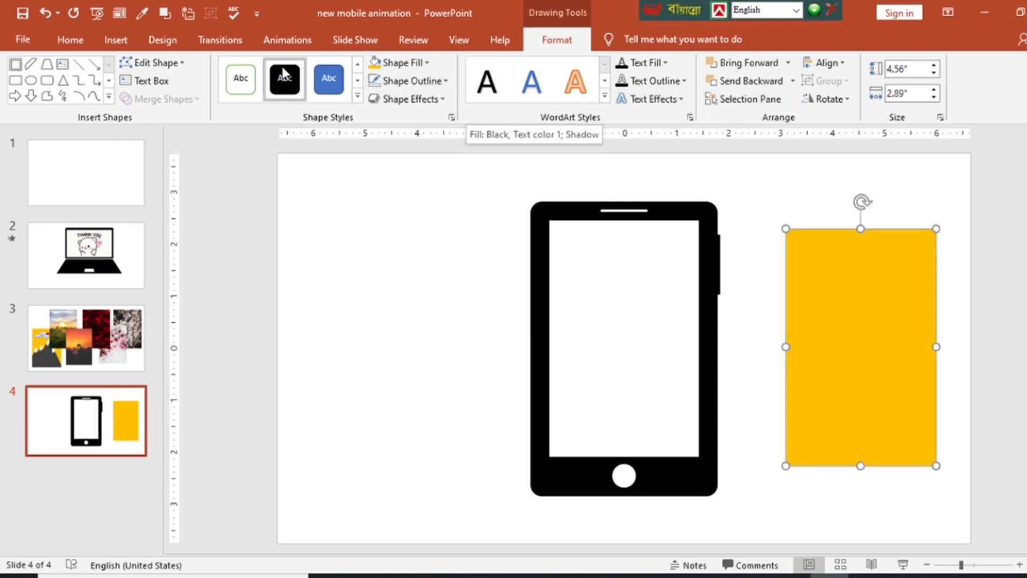
Step: Draw a narrow blue triangle on the yellow rectangle
left_click(67, 85)
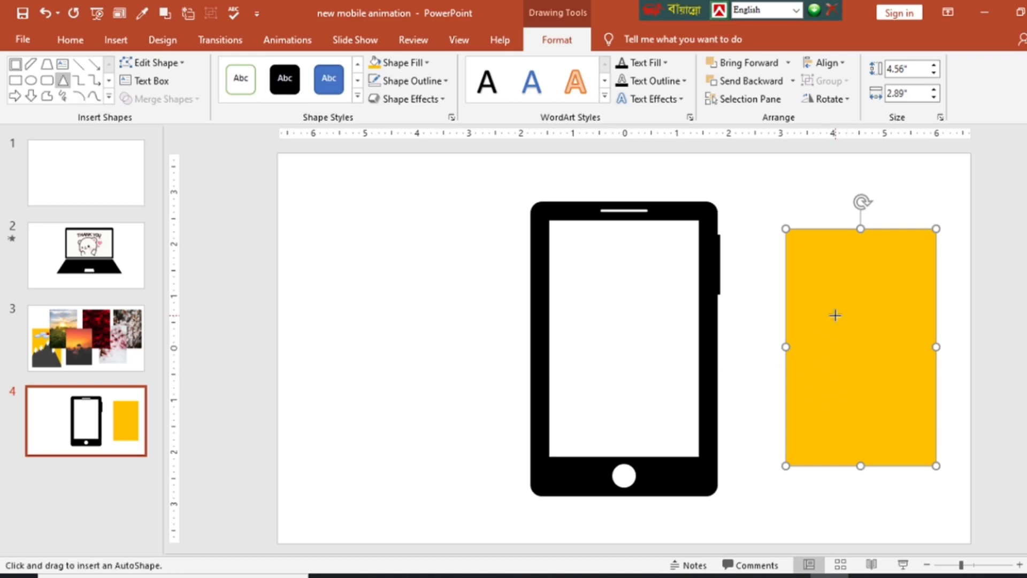
left_click_drag(836, 315, 971, 458)
mouse_move(921, 446)
left_mouse_down()
mouse_move(889, 424)
mouse_move(922, 420)
mouse_move(933, 395)
mouse_move(895, 377)
left_mouse_up()
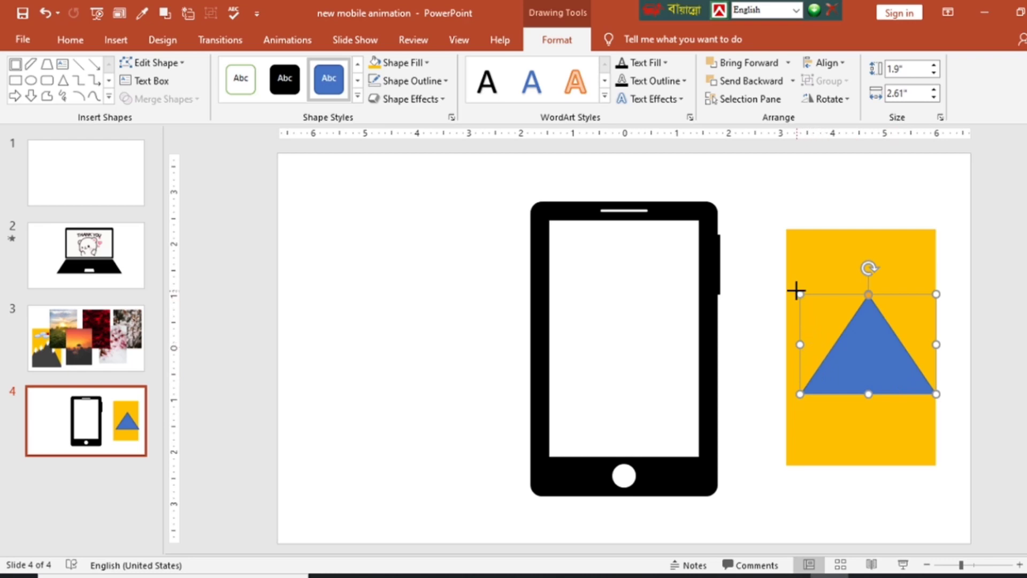
left_click_drag(800, 294, 816, 293)
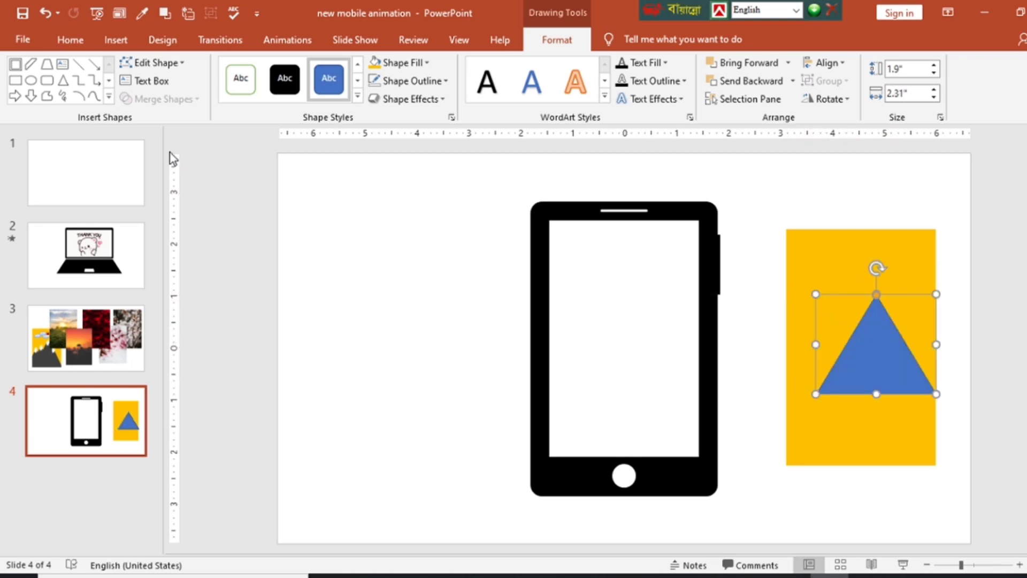
Step: Try a rotated diagonal stripe at the yellow rectangle's left edge, then delete the stripe
left_click(35, 71)
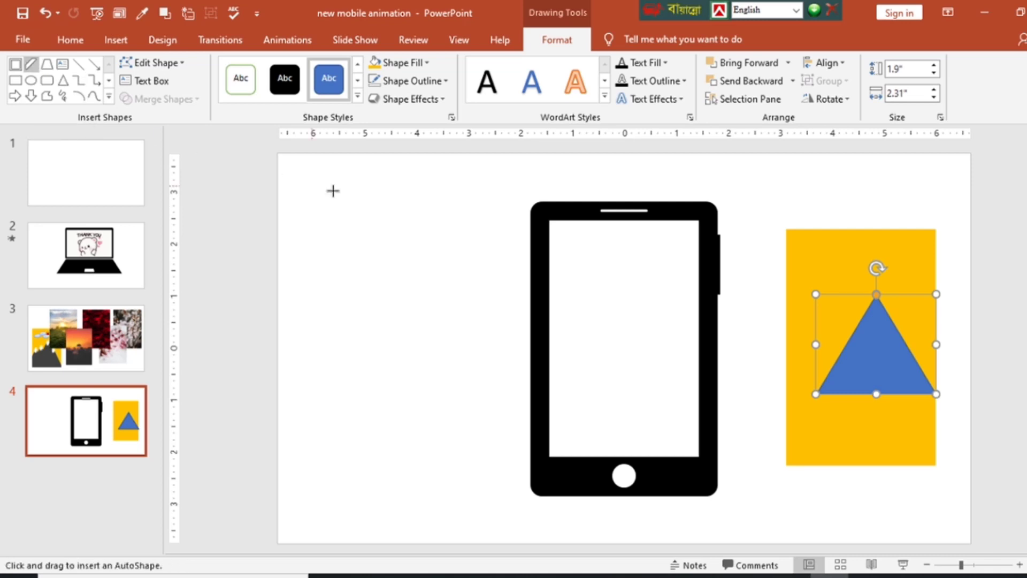
left_click_drag(844, 309, 809, 377)
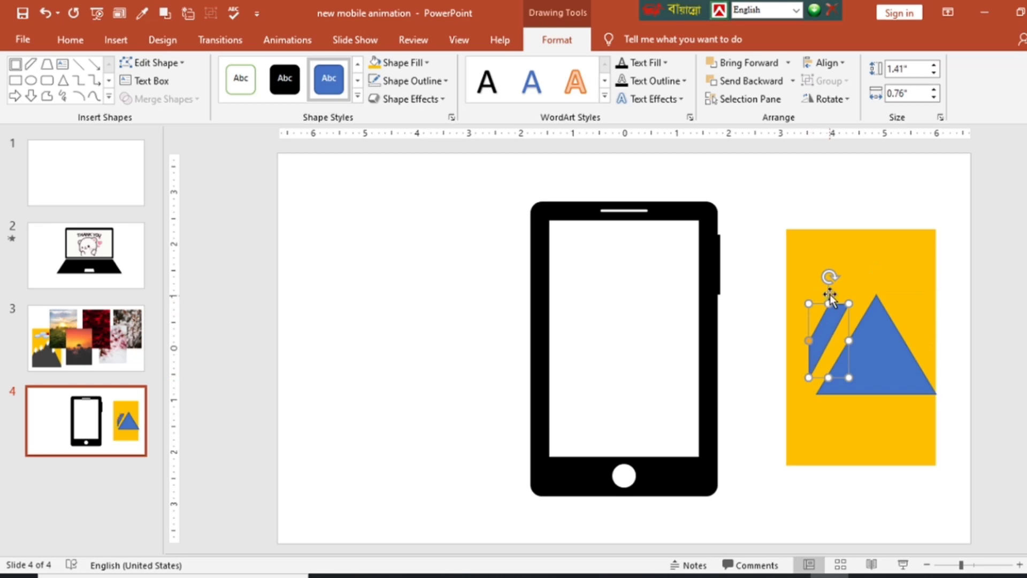
left_click_drag(829, 277, 838, 403)
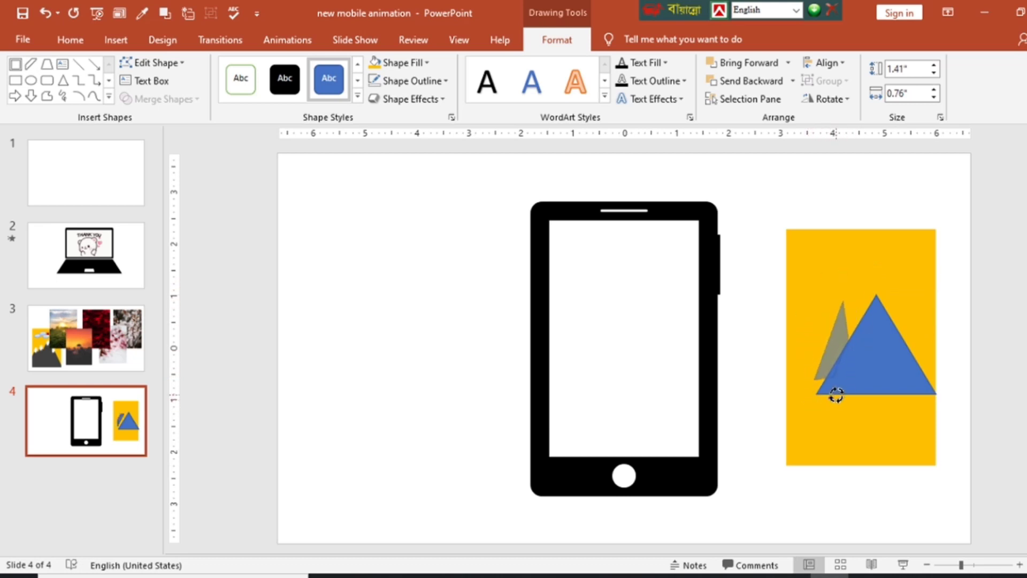
mouse_move(854, 372)
left_mouse_down()
mouse_move(807, 335)
mouse_move(765, 343)
left_mouse_up()
left_click_drag(799, 375, 769, 372)
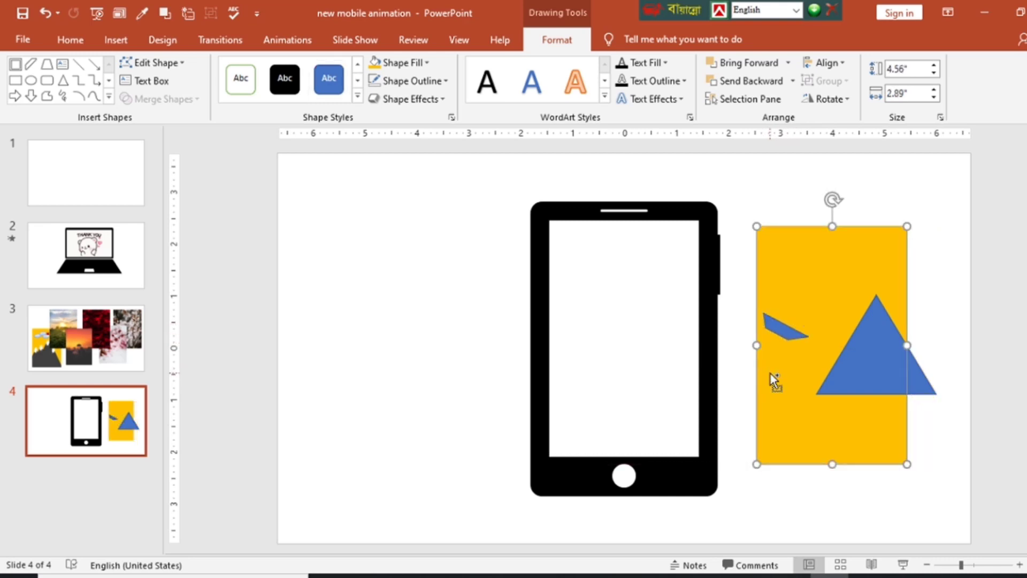
key("ctrl+z")
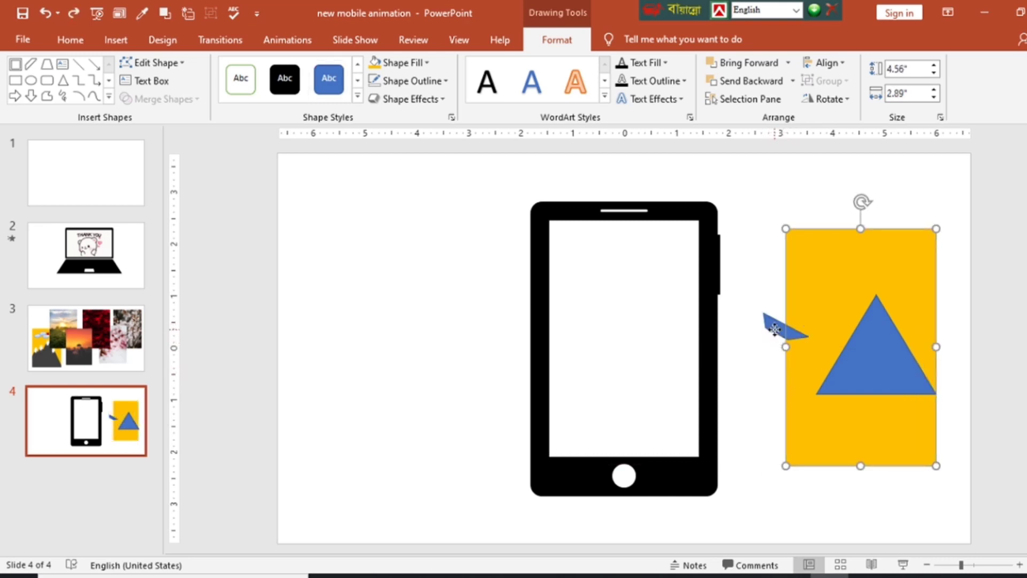
left_click(775, 330)
key("Delete")
Step: Copy the blue triangle and place the duplicate up-left, overlapping the original
left_click(863, 374)
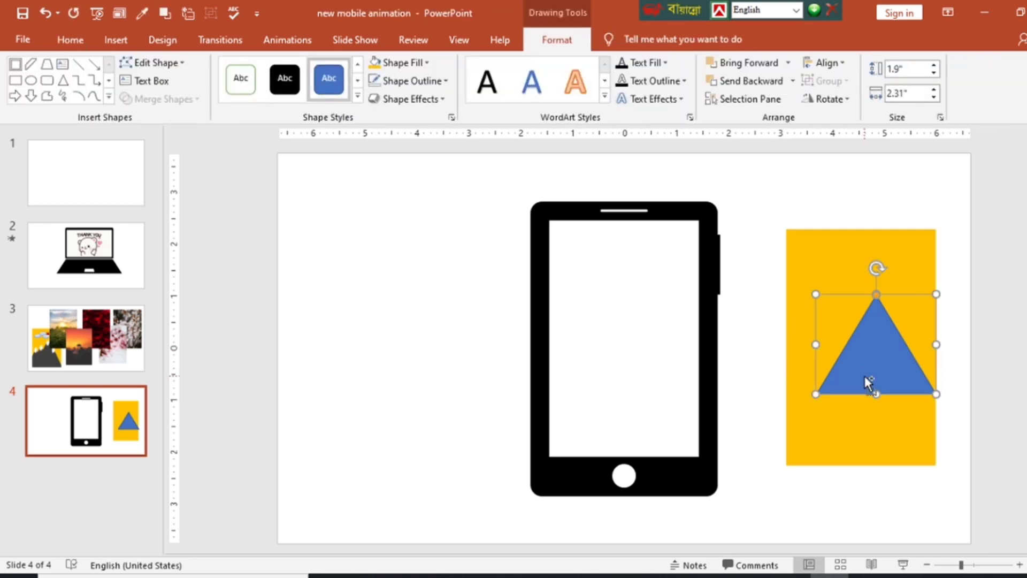
key("ctrl+c")
key("ctrl+v")
mouse_move(865, 375)
left_mouse_down()
mouse_move(830, 365)
mouse_move(841, 362)
left_mouse_up()
Step: Split the two overlapping triangles into separate pieces with Merge Shapes > Fragment
left_click(930, 395, "shift")
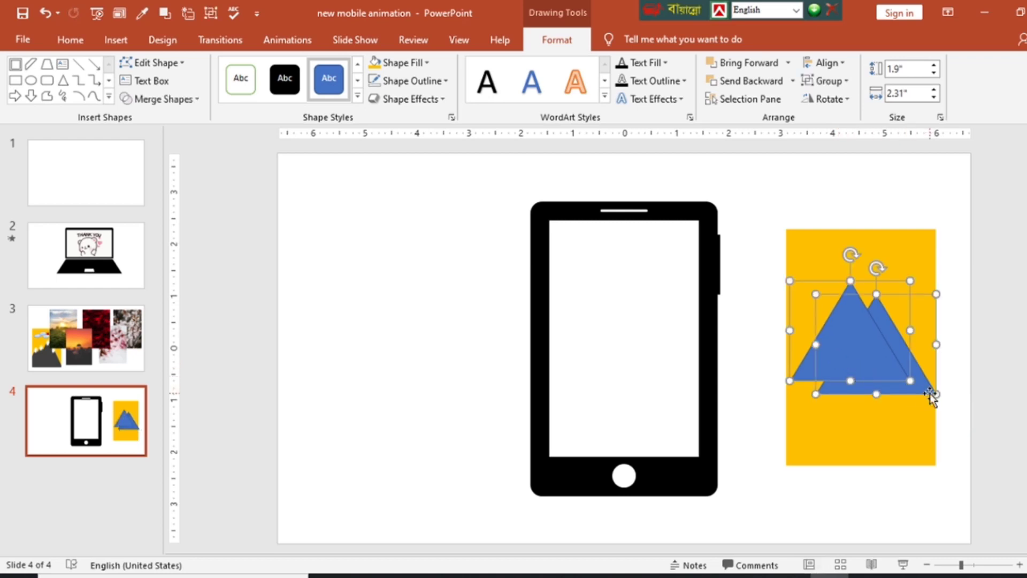
left_click(159, 100)
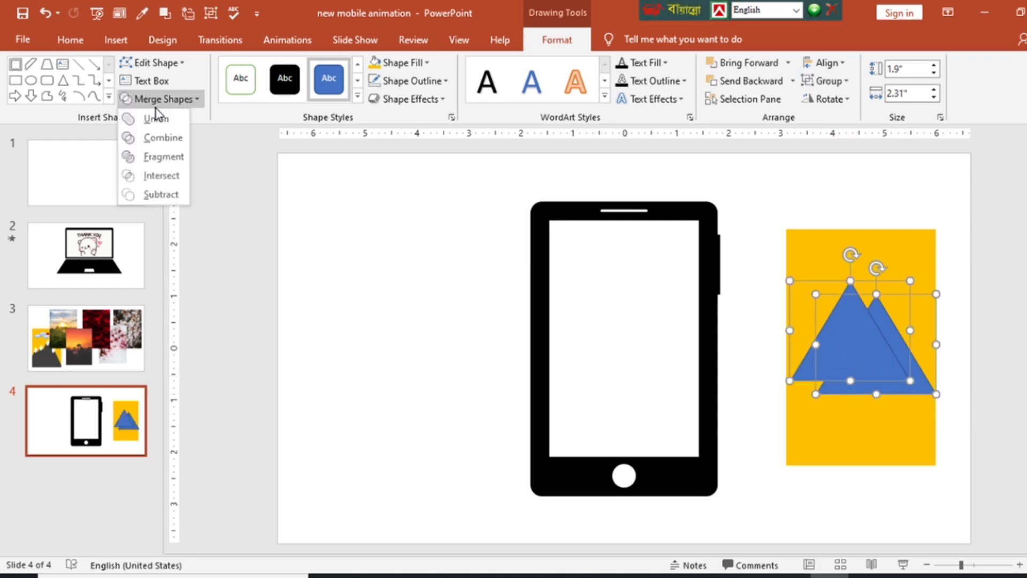
left_click(168, 159)
left_click(306, 255)
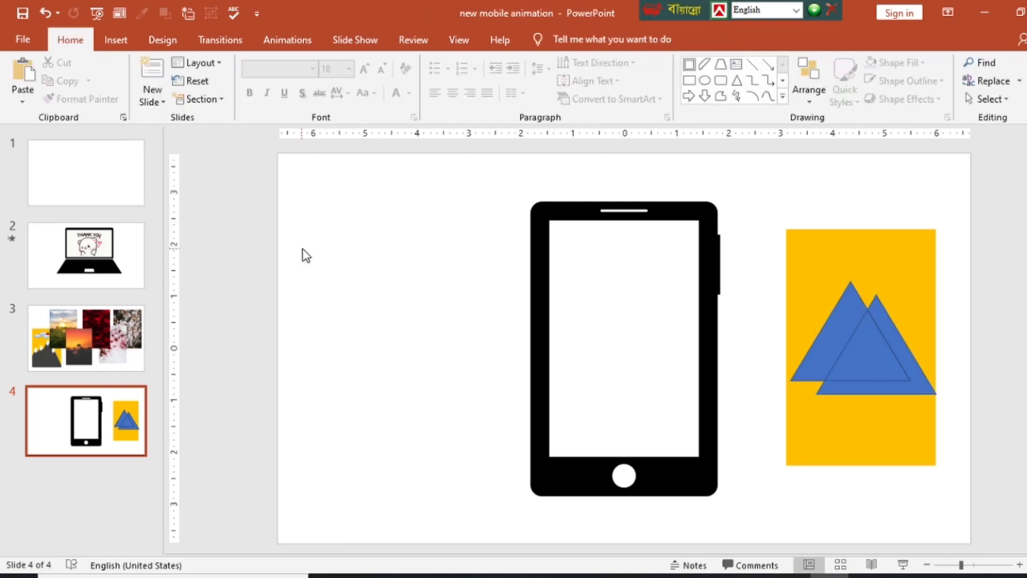
left_click(855, 353)
key("Delete")
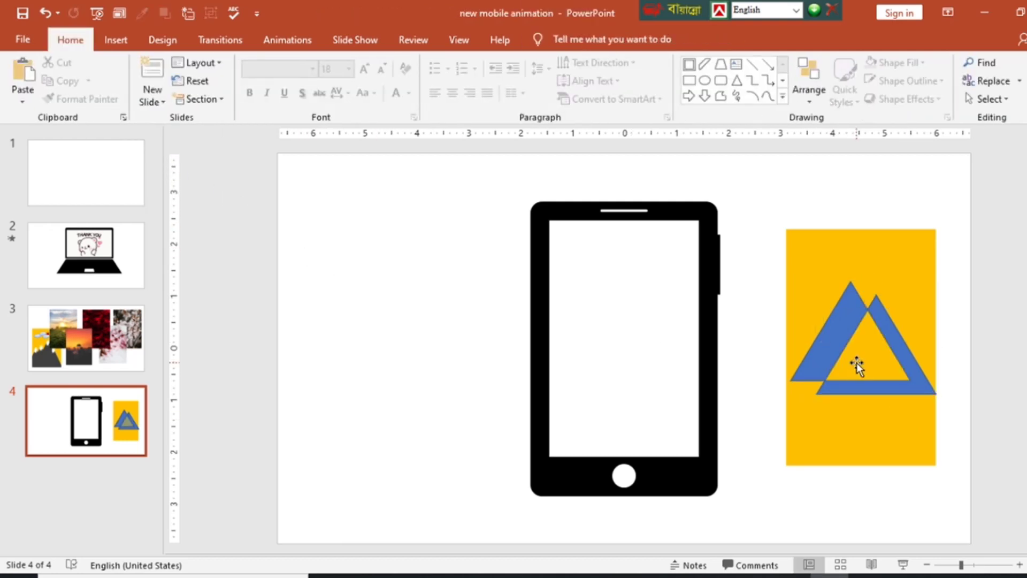
key("ctrl+z")
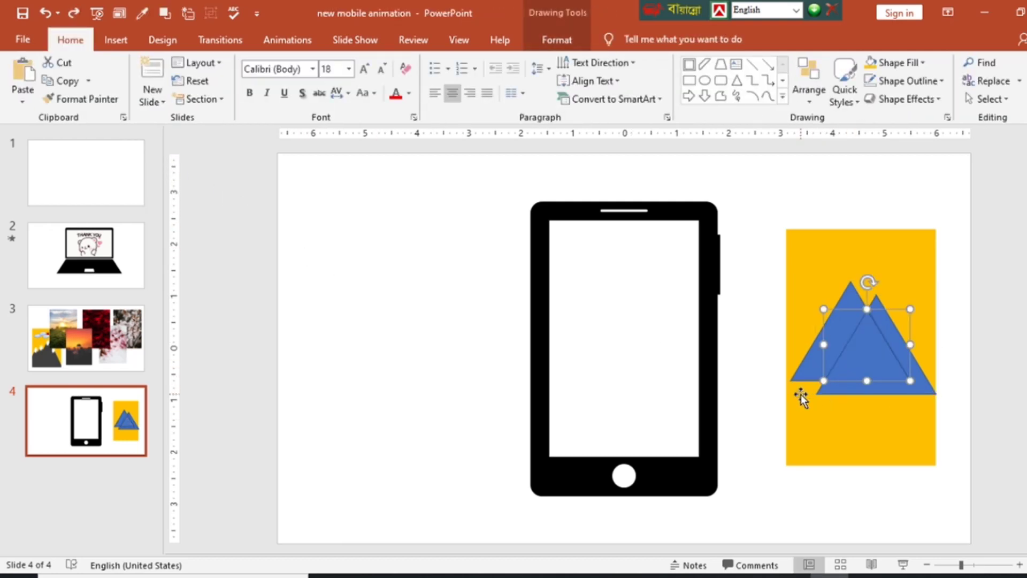
Step: Shift the left fragment and right triangle pieces into a tighter overlapping mountain
left_click_drag(814, 360, 799, 356)
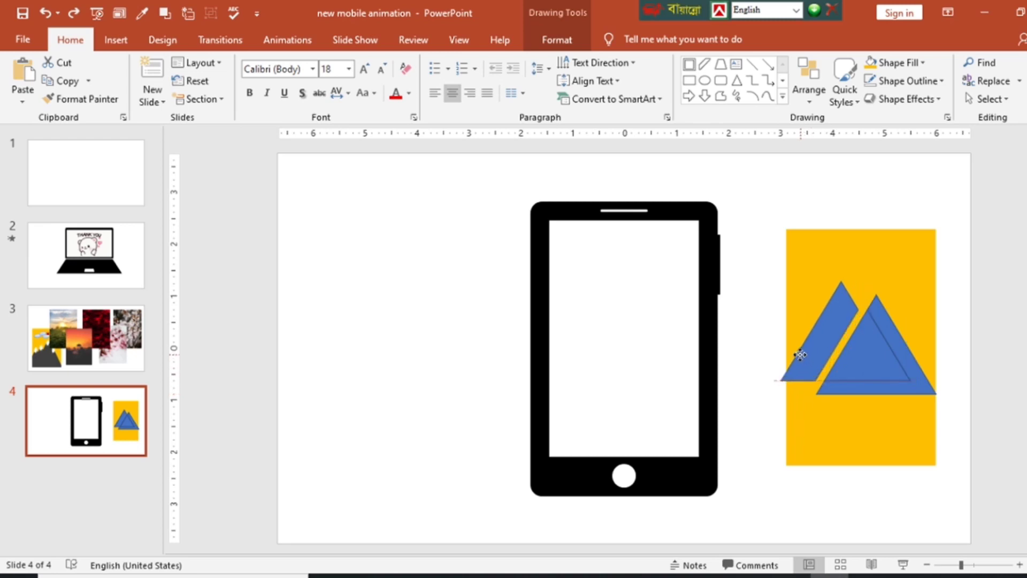
left_click(889, 371)
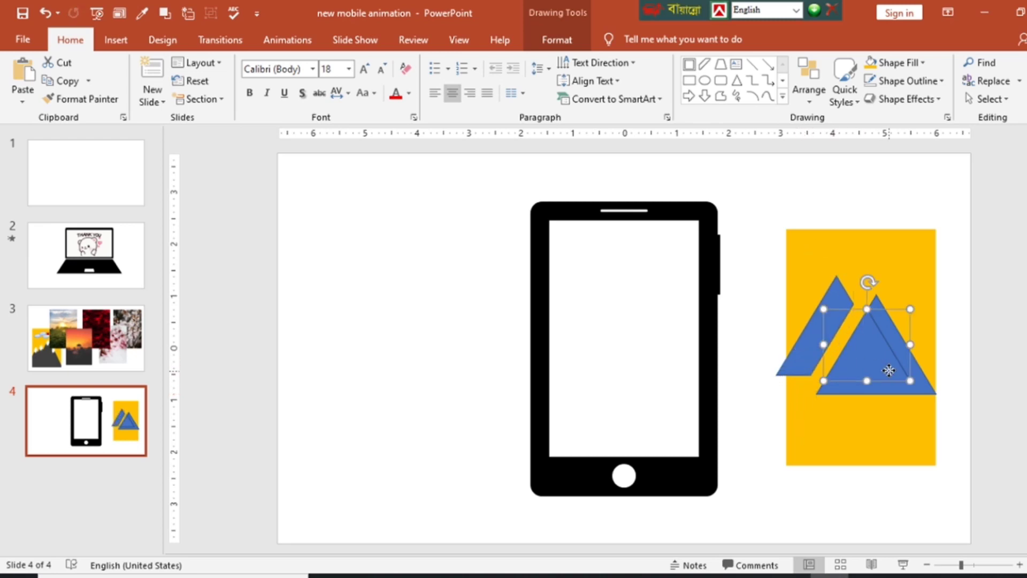
left_click(930, 391, "shift")
right_click(919, 390)
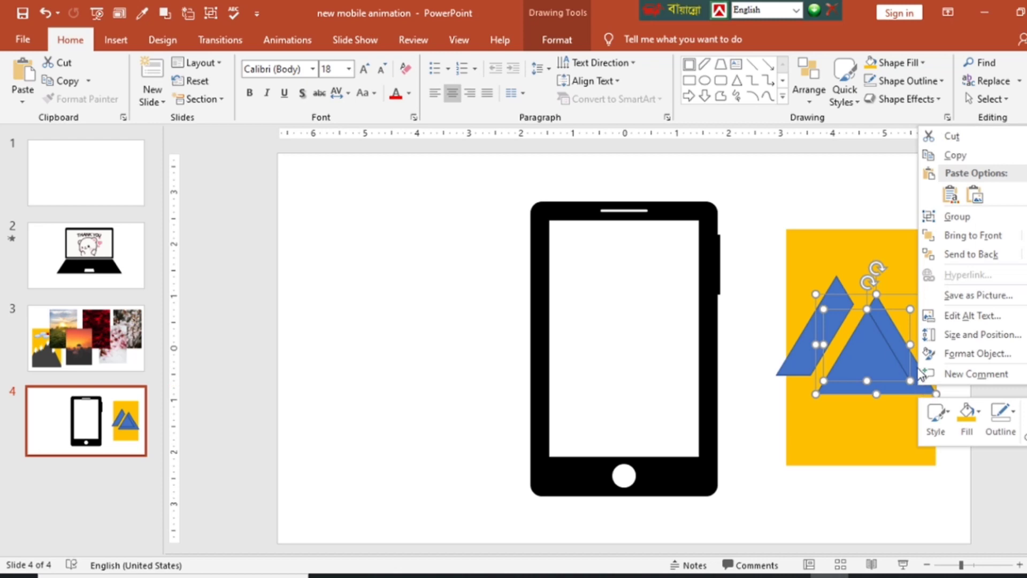
left_click(891, 364)
mouse_move(875, 365)
left_mouse_down()
mouse_move(861, 369)
mouse_move(872, 365)
left_mouse_up()
left_click(810, 346)
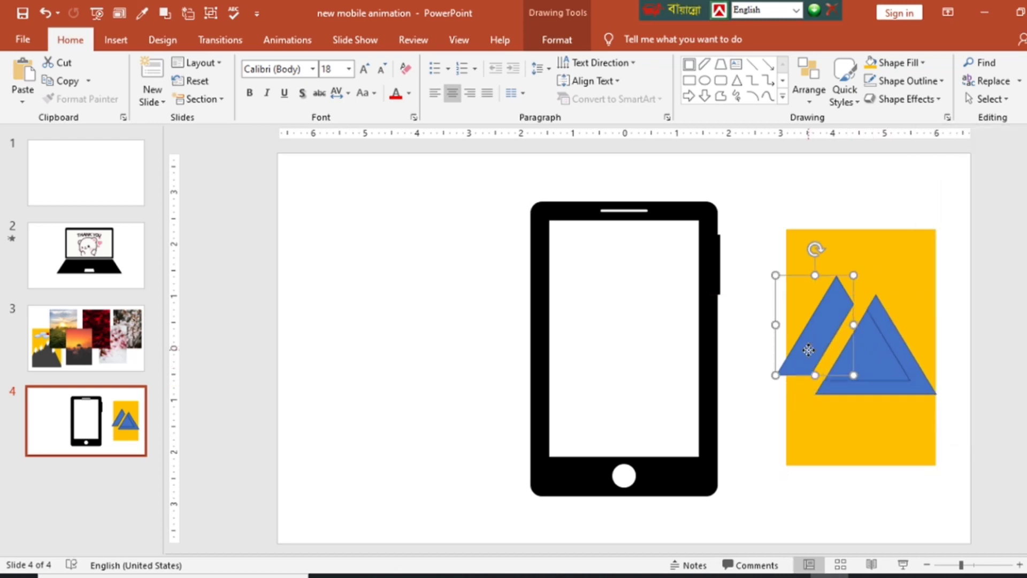
left_click_drag(810, 347, 817, 354)
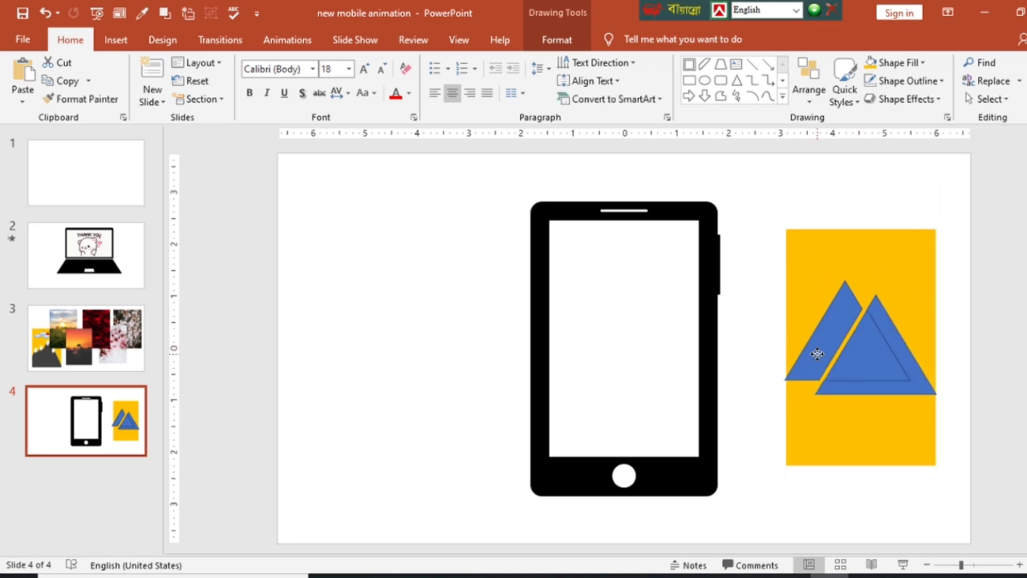
Step: Select both pieces of the right triangle to give them a dark grey fill
left_click(875, 361)
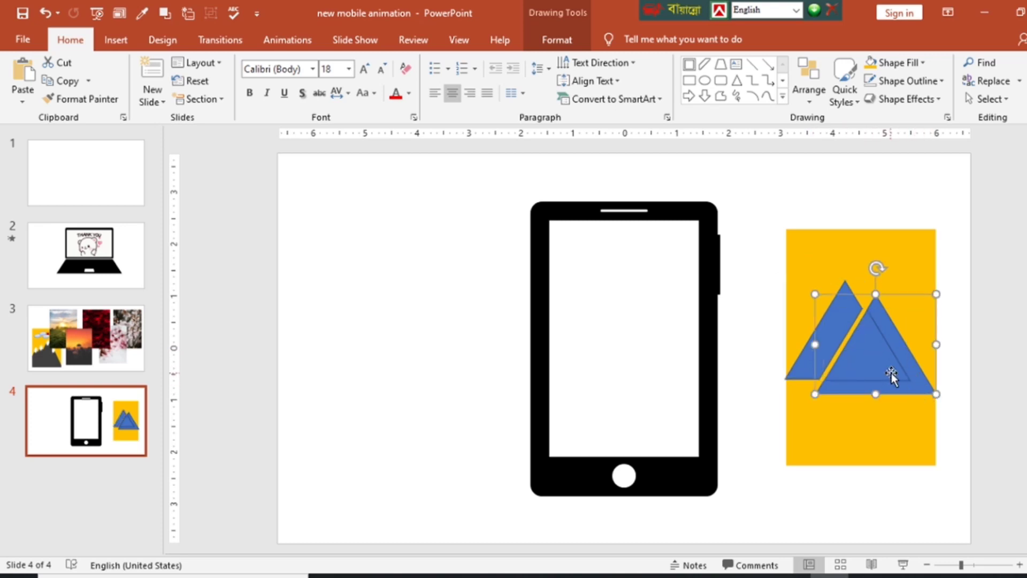
left_click(852, 362, "shift")
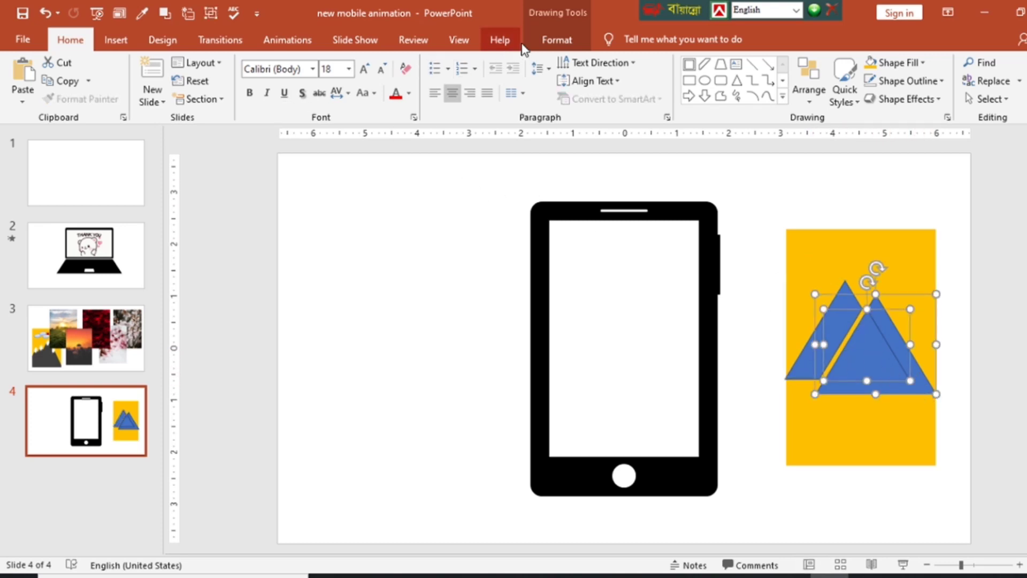
left_click(551, 40)
left_click(402, 62)
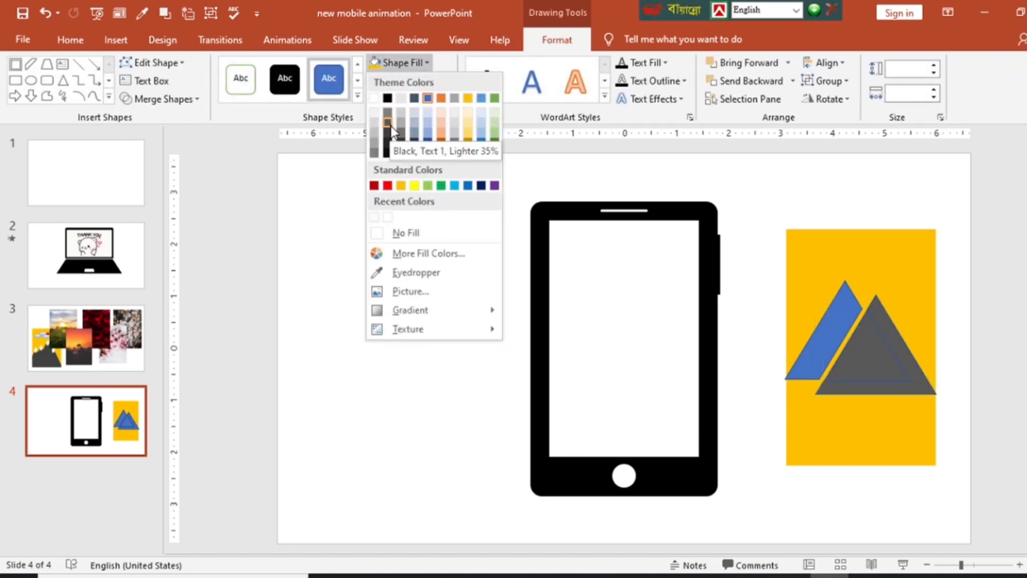
Step: Fill the right triangle's pieces dark grey and union them into one triangle
left_click(389, 132)
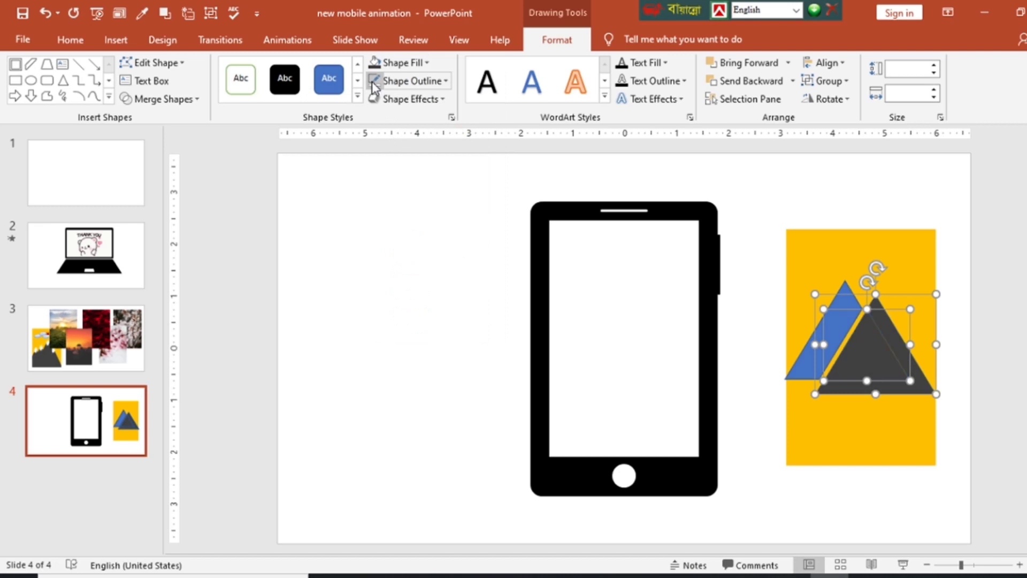
left_click_drag(872, 374, 880, 373)
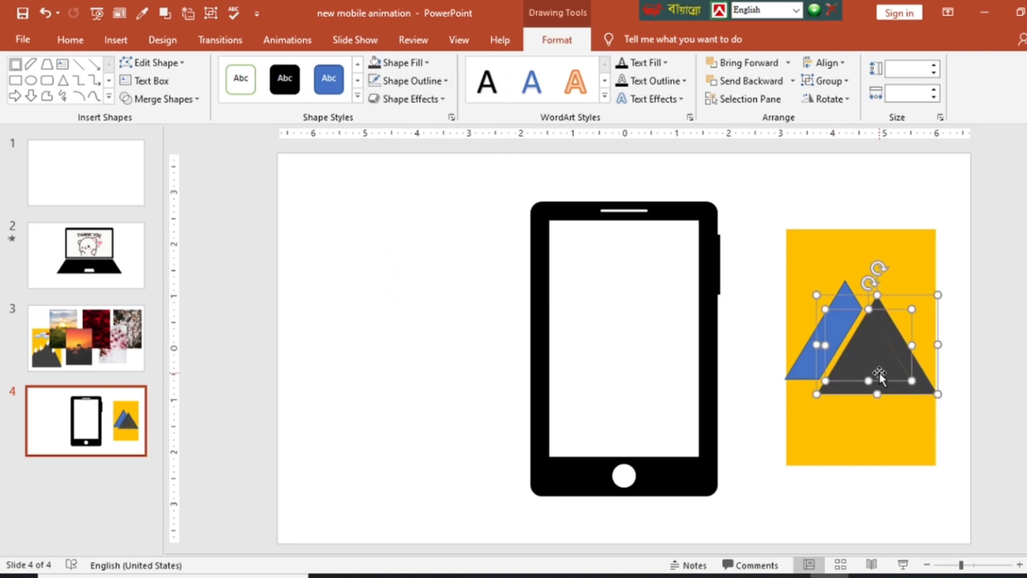
left_click(161, 99)
left_click(162, 123)
left_click(264, 196)
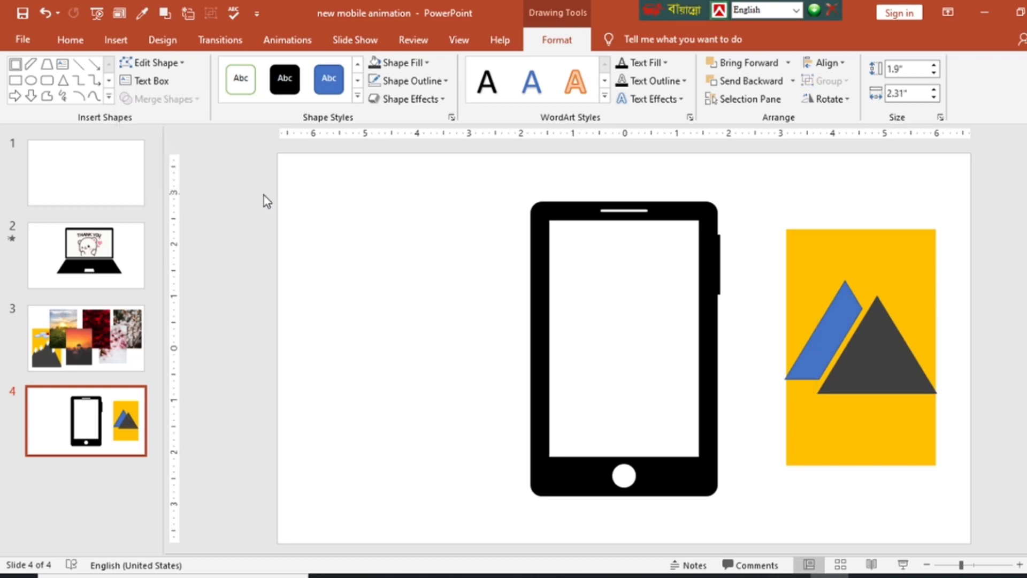
left_click(882, 379)
left_click_drag(882, 378, 880, 380)
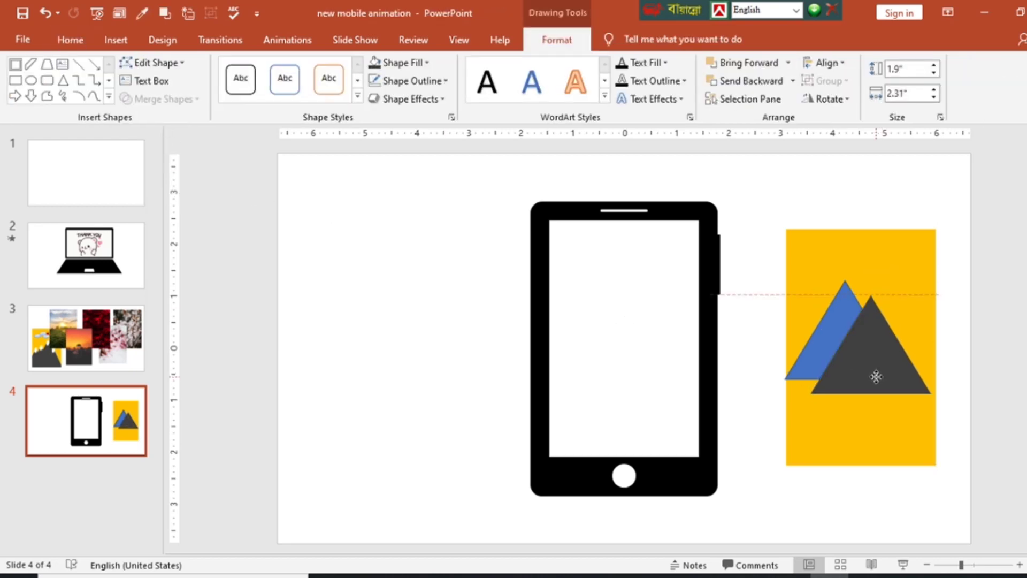
Step: Recolour the blue piece dark grey and tuck the left triangle behind the right one
left_click(809, 364)
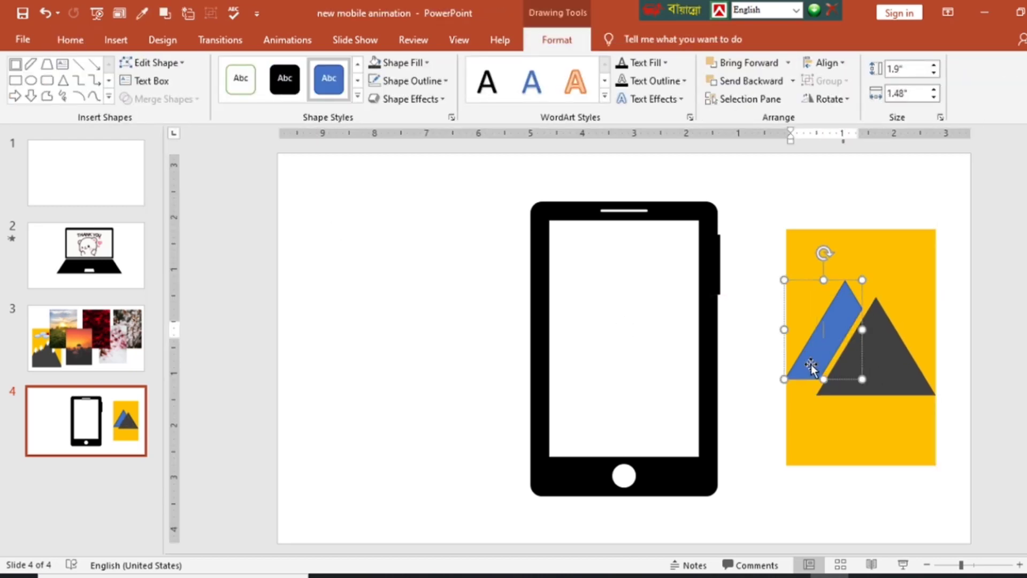
left_click_drag(814, 364, 823, 352)
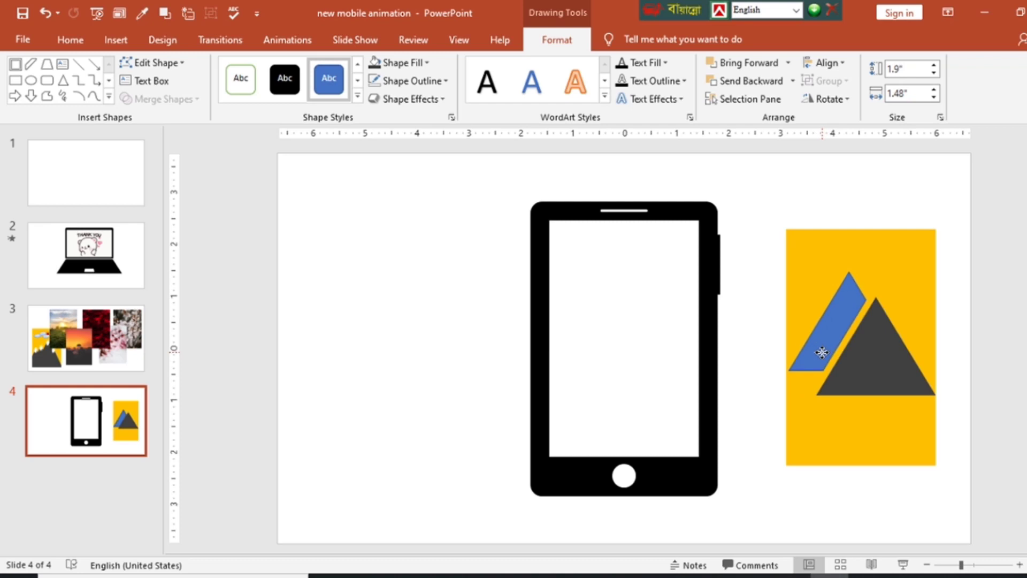
left_click_drag(821, 352, 821, 352)
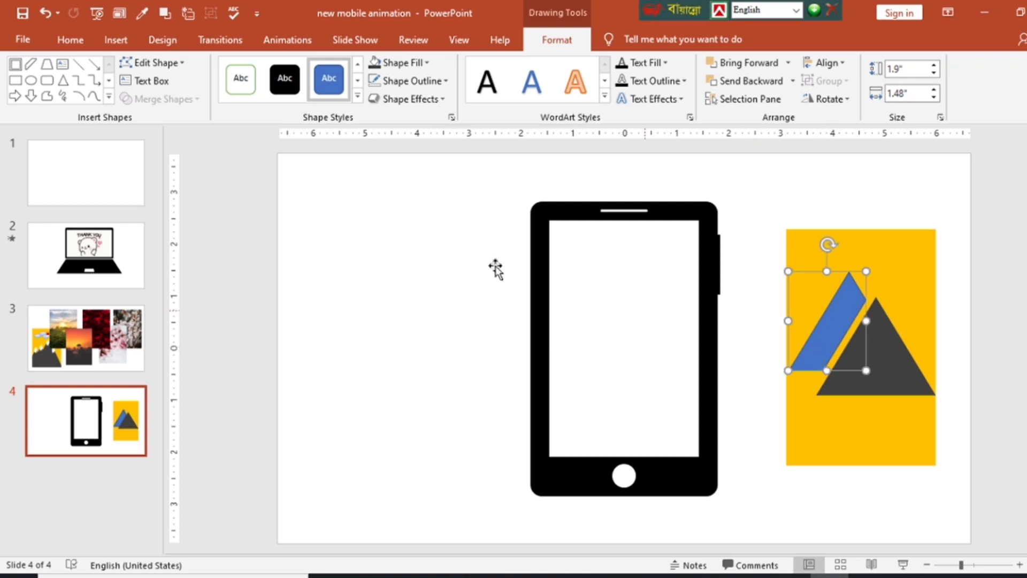
key("ctrl+z")
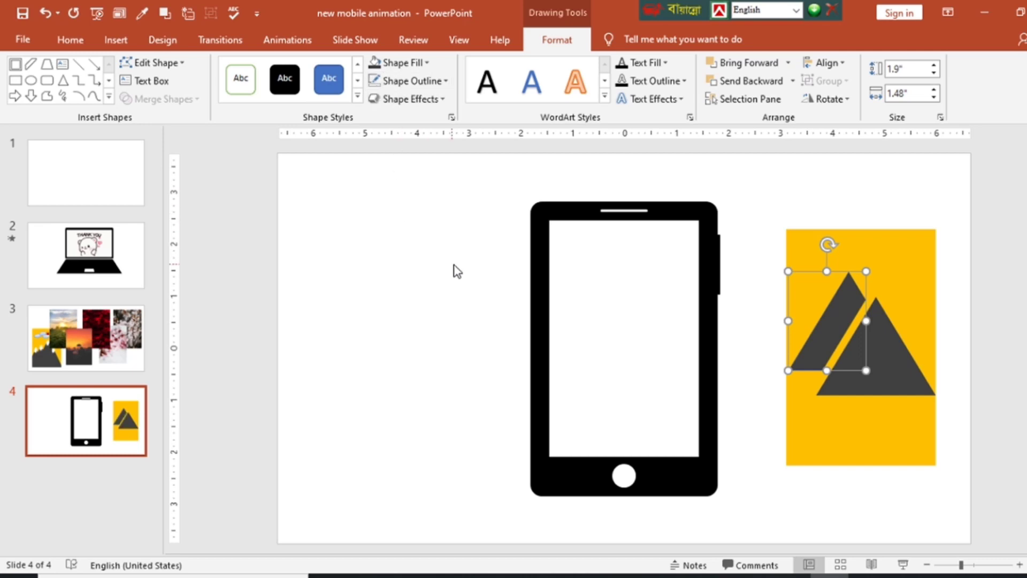
left_click(460, 278)
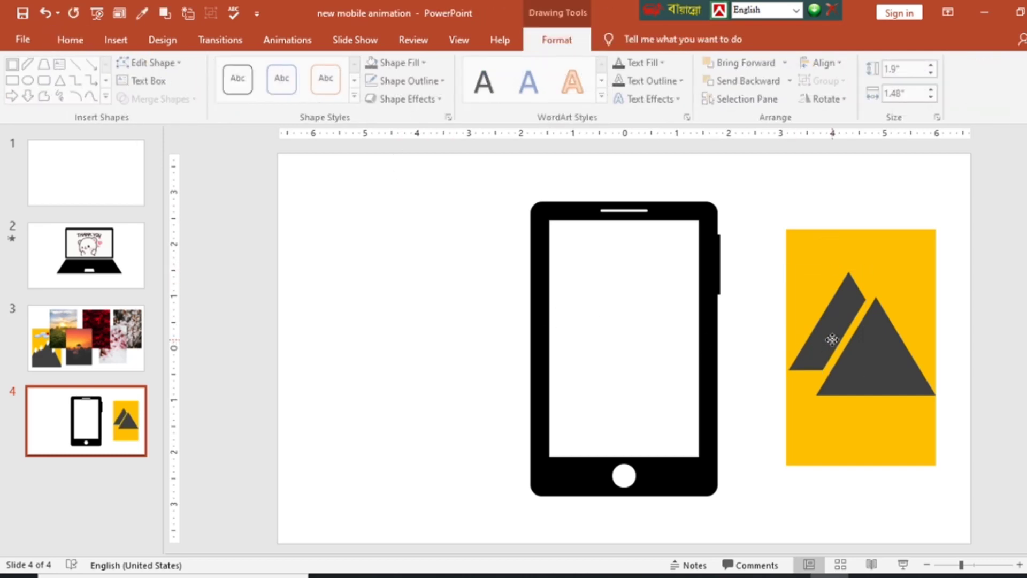
left_click_drag(832, 339, 836, 342)
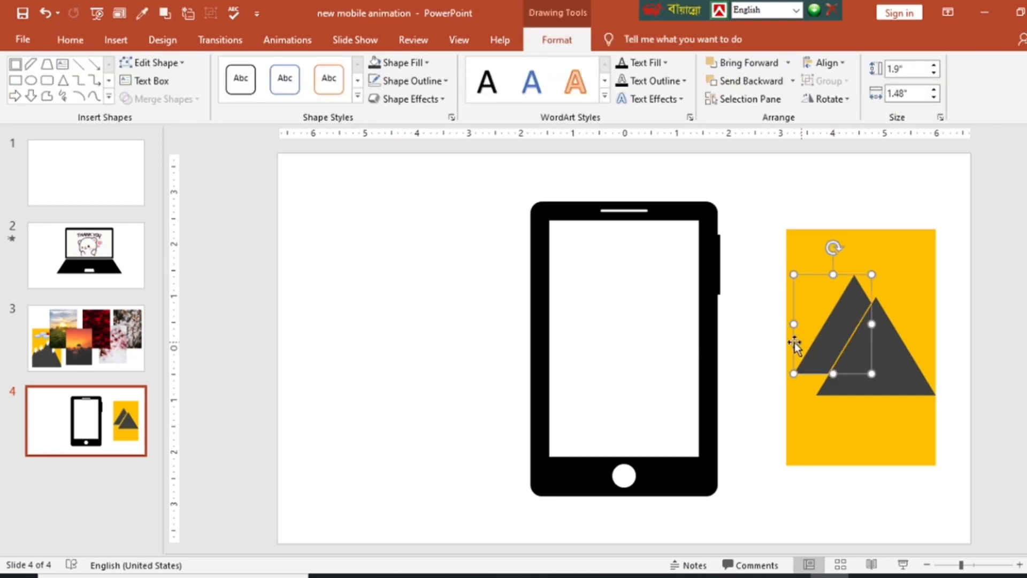
left_click(512, 359)
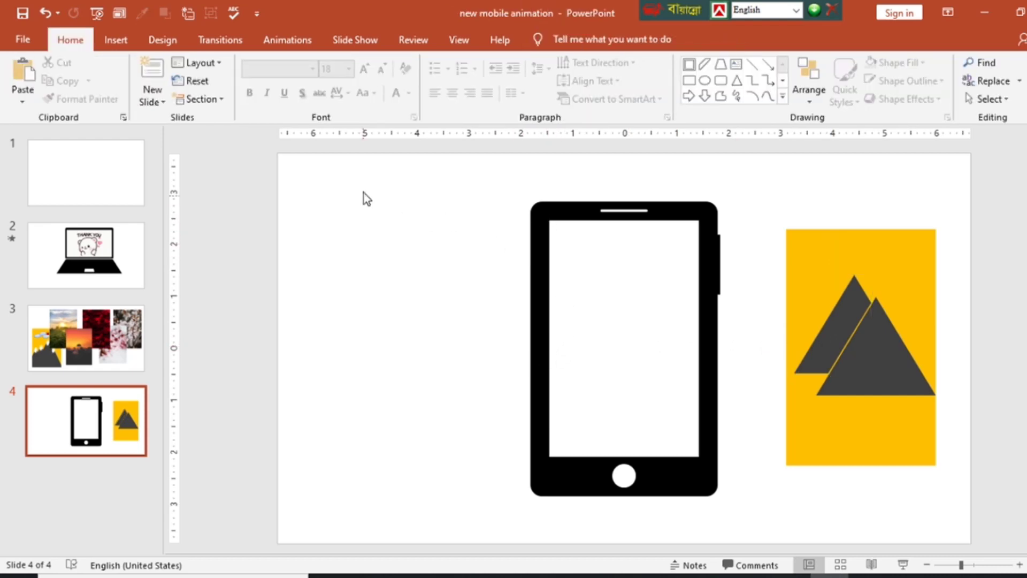
Step: Draw a small sun at the yellow card's top-left corner and fill it dark red
left_click(115, 40)
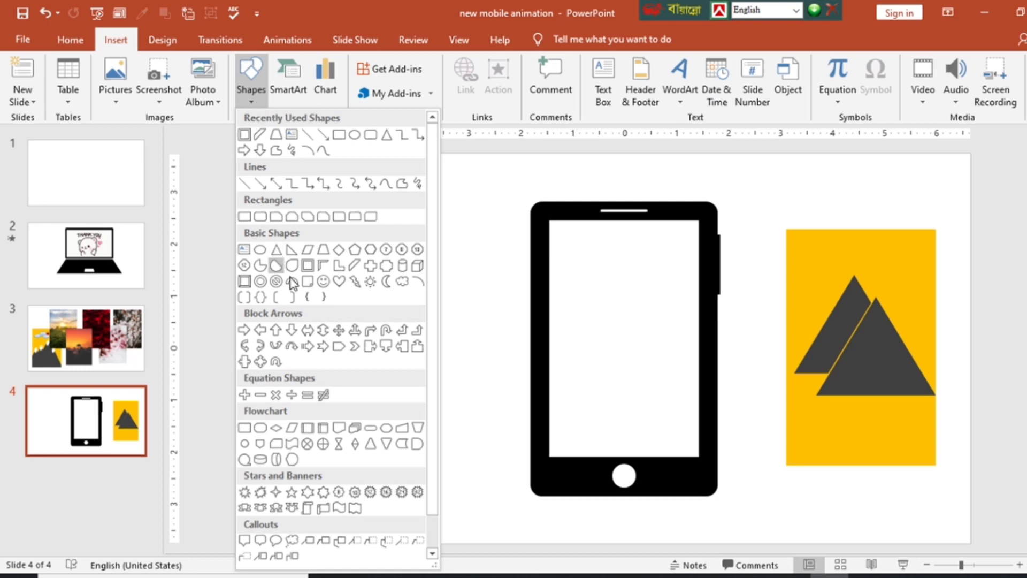
left_click(371, 282)
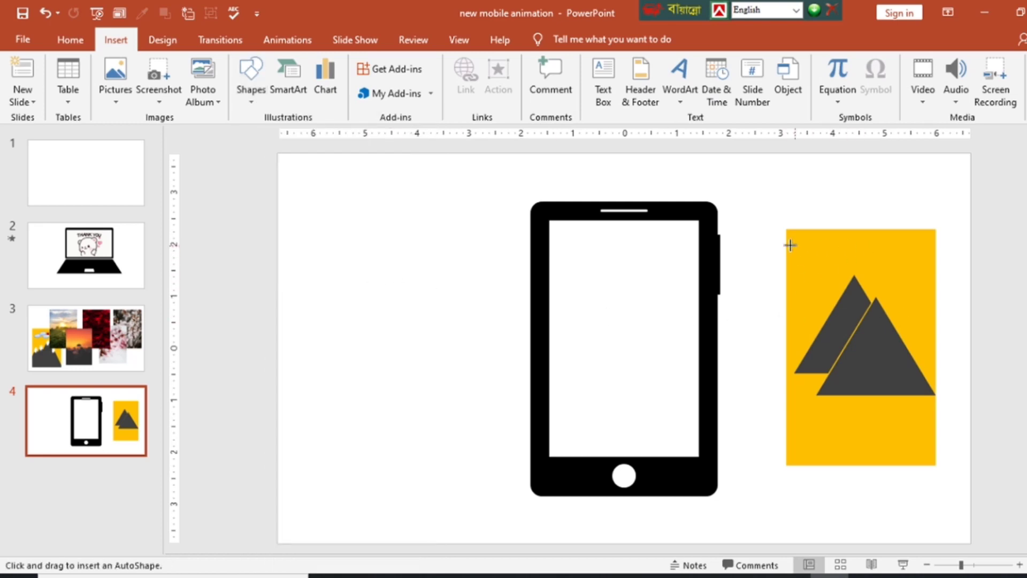
left_click_drag(803, 239, 829, 261)
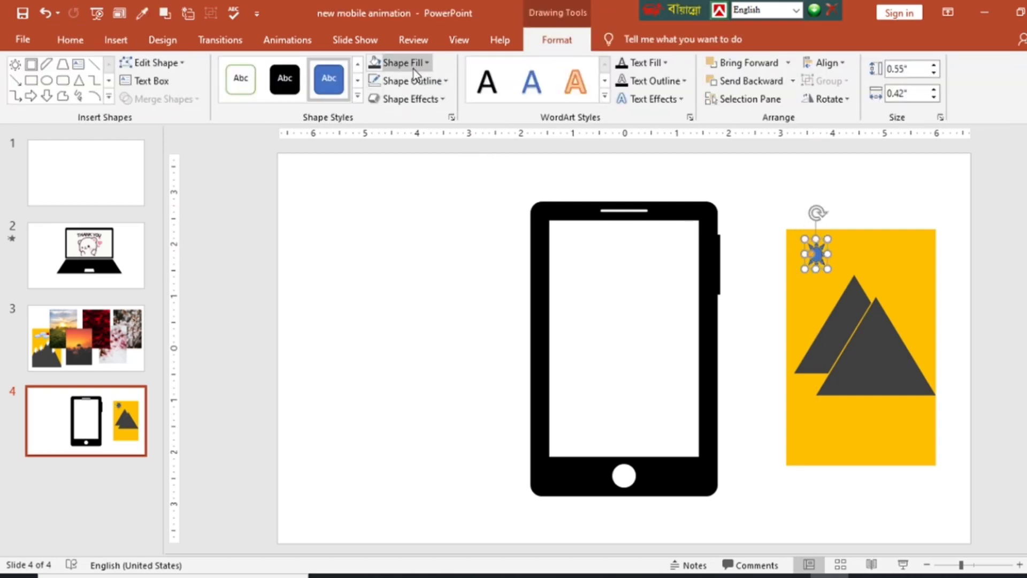
left_click(407, 63)
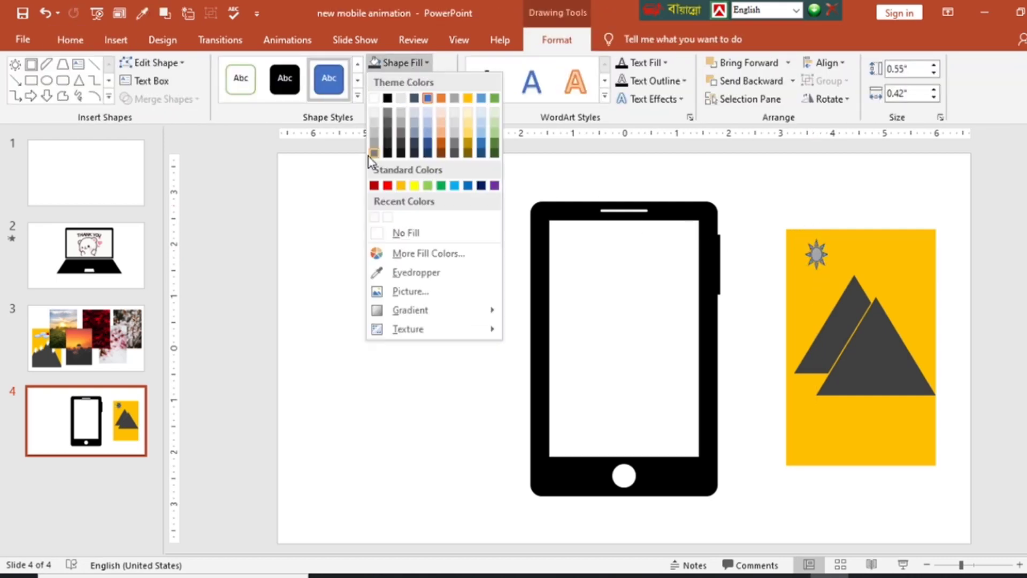
left_click(374, 186)
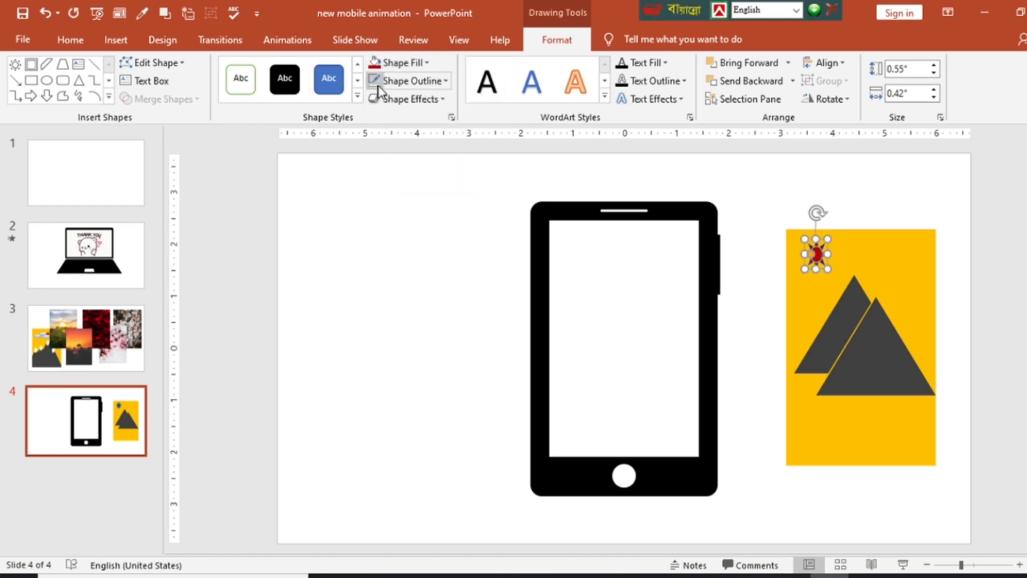
left_click(423, 254)
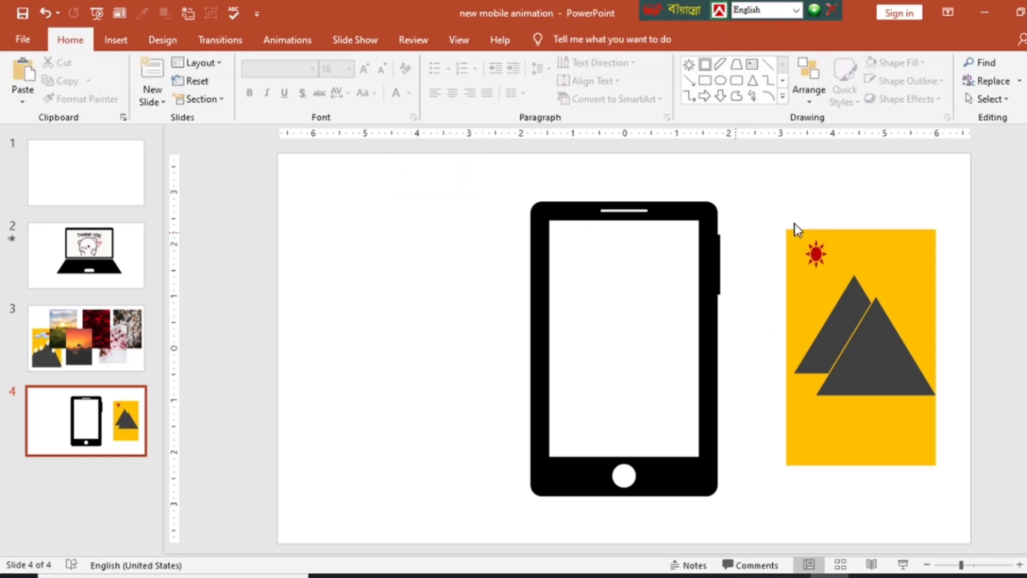
Step: Draw a cloud beside the sun and add a second, overlapping cloud
left_click(112, 40)
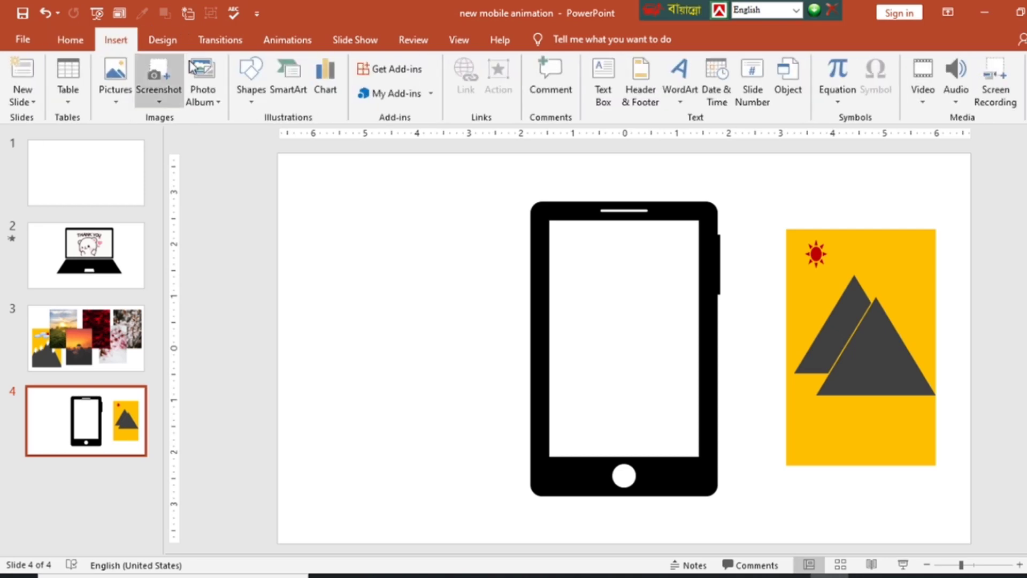
left_click(259, 99)
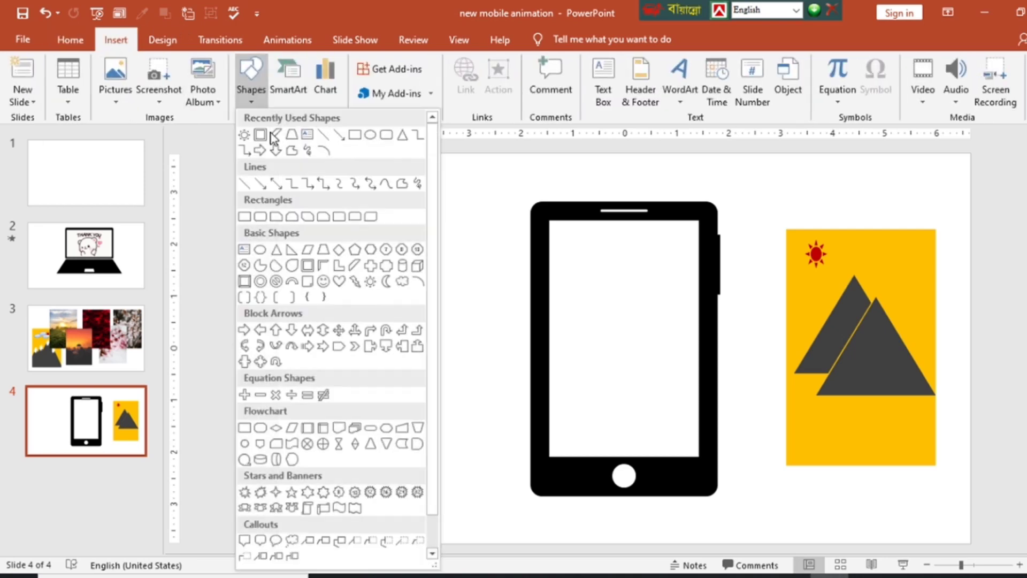
left_click(401, 284)
mouse_move(819, 255)
left_mouse_down()
mouse_move(858, 274)
mouse_move(839, 272)
mouse_move(871, 250)
left_mouse_up()
mouse_move(806, 263)
left_mouse_down()
mouse_move(805, 251)
mouse_move(835, 268)
left_mouse_up()
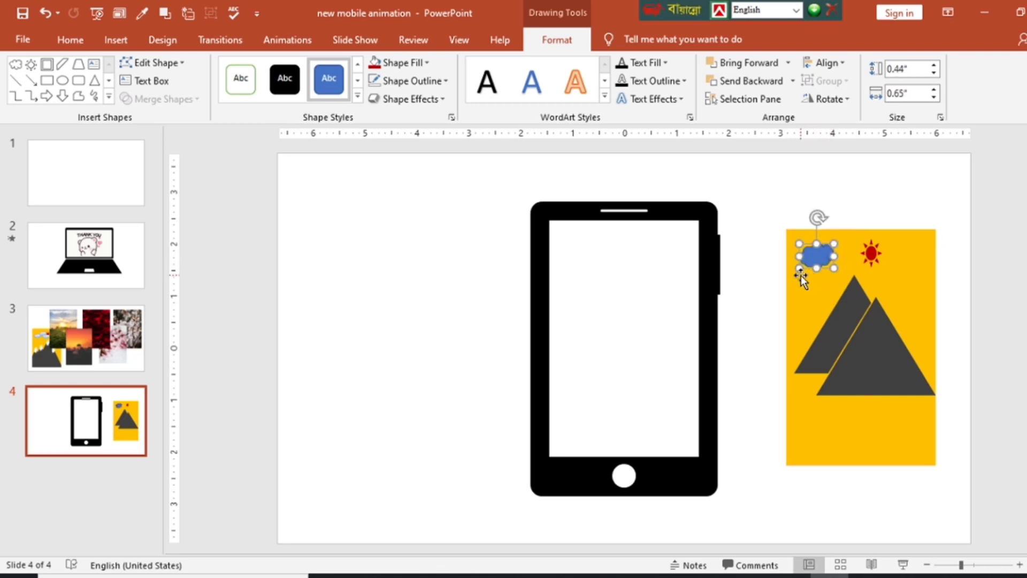
key("ctrl+z")
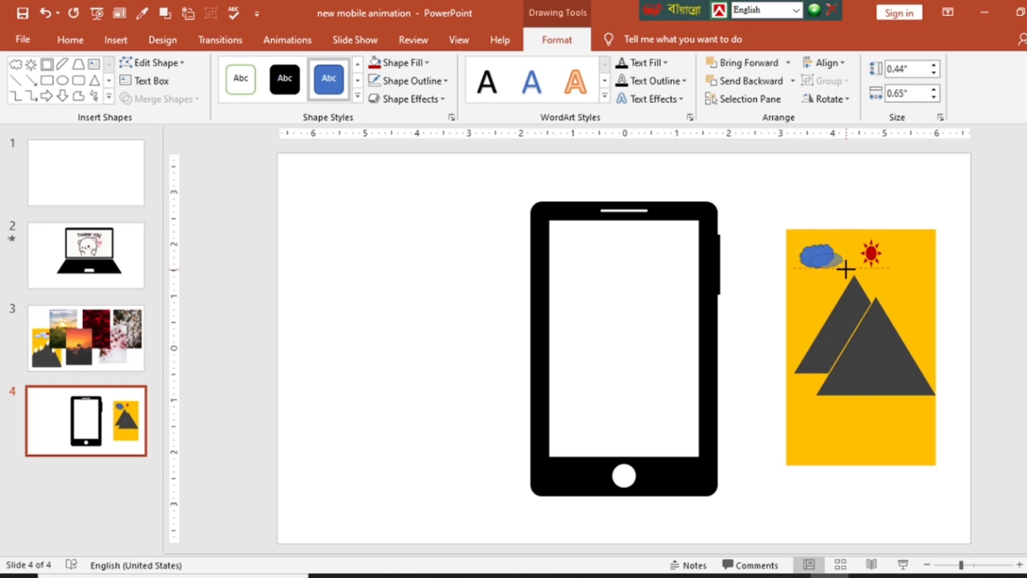
left_click_drag(817, 258, 843, 265)
Step: Give both clouds a gradient fill and move the red sun up onto them
left_click(810, 262, "shift")
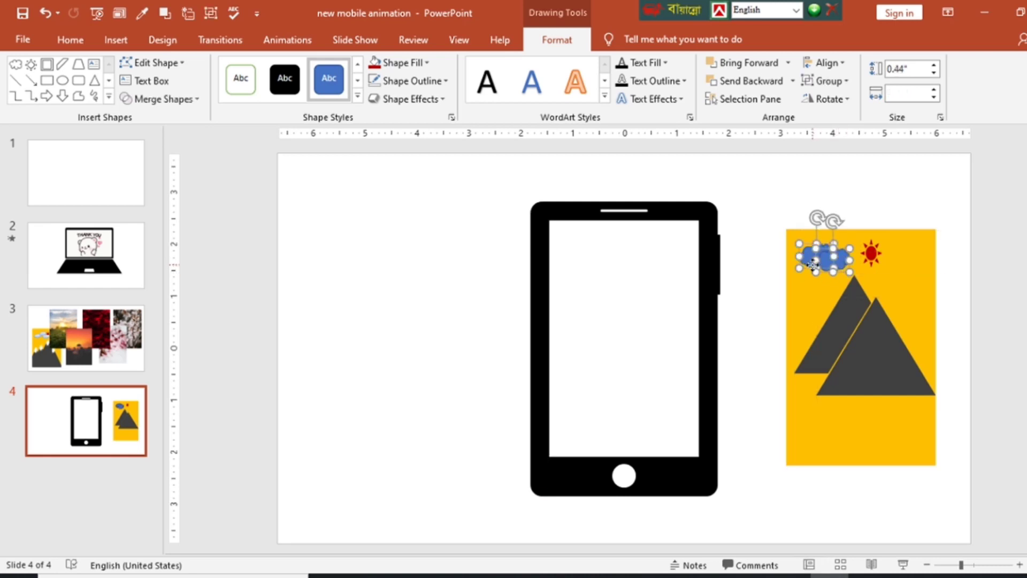
left_click(452, 118)
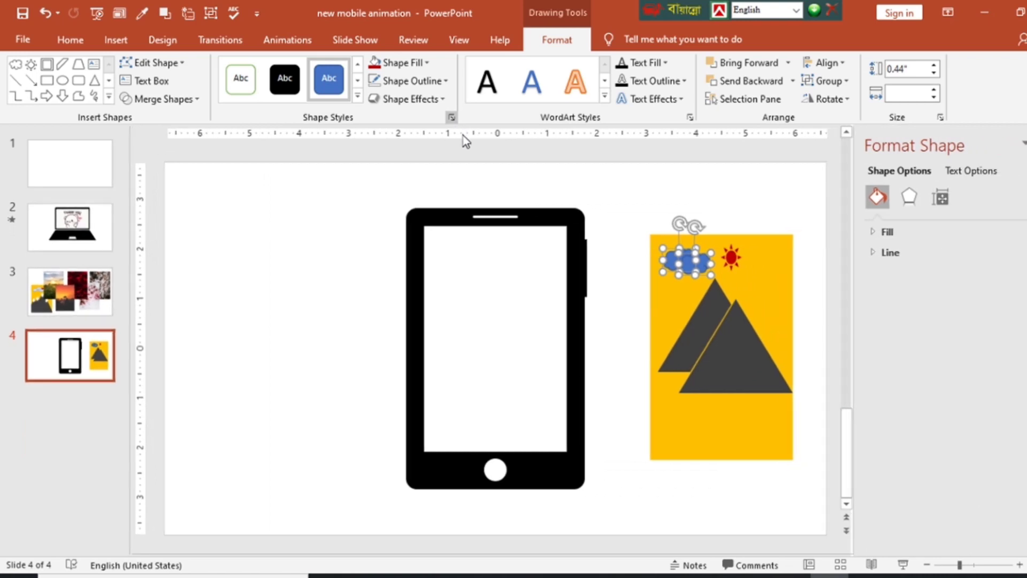
left_click(896, 235)
left_click(885, 291)
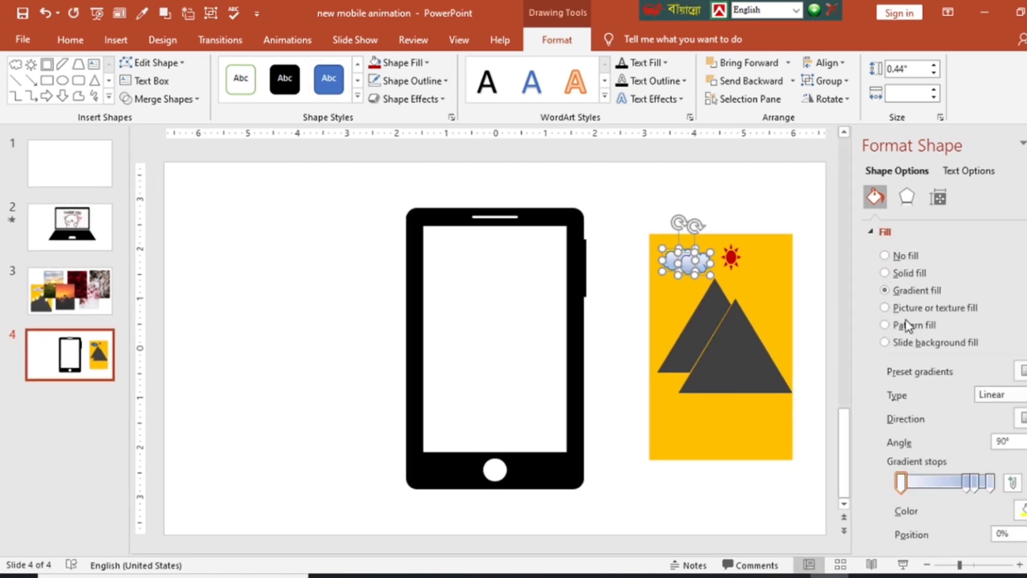
left_click(819, 373)
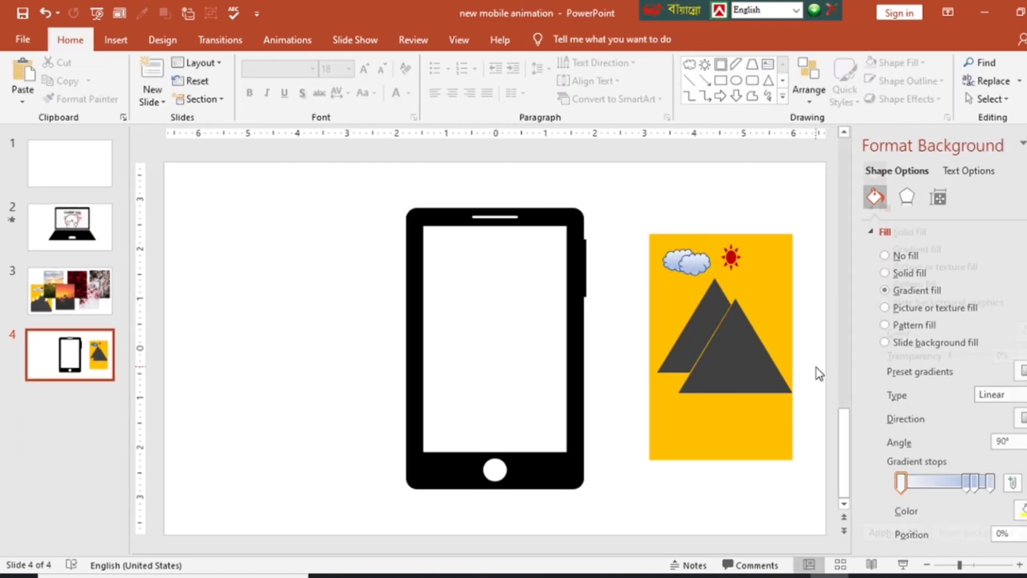
left_click(731, 261)
left_click_drag(708, 258, 697, 257)
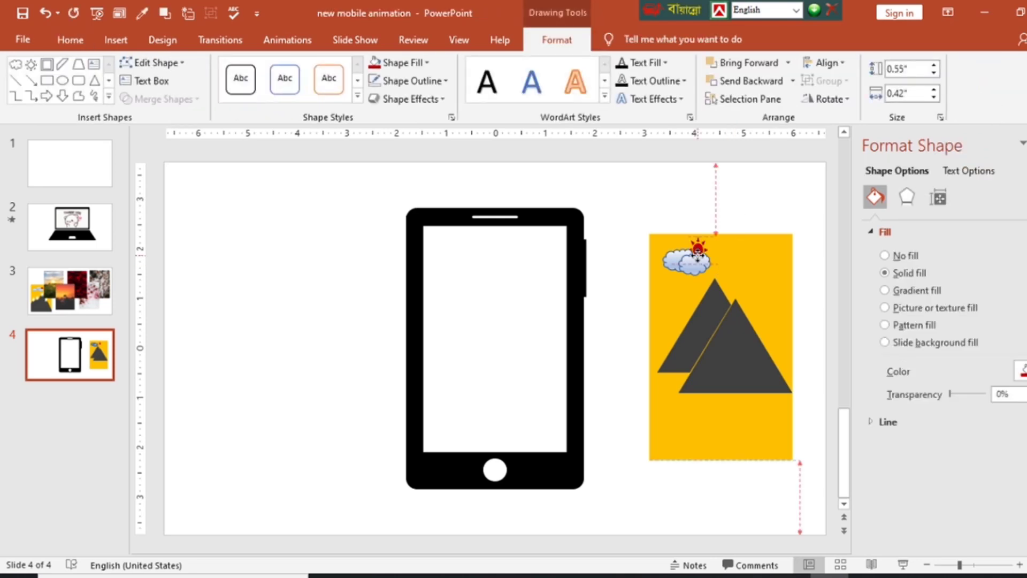
left_click(763, 225)
Step: Apply an outer offset shadow preset to both grey triangles and nudge the left one slightly left
left_click(722, 332)
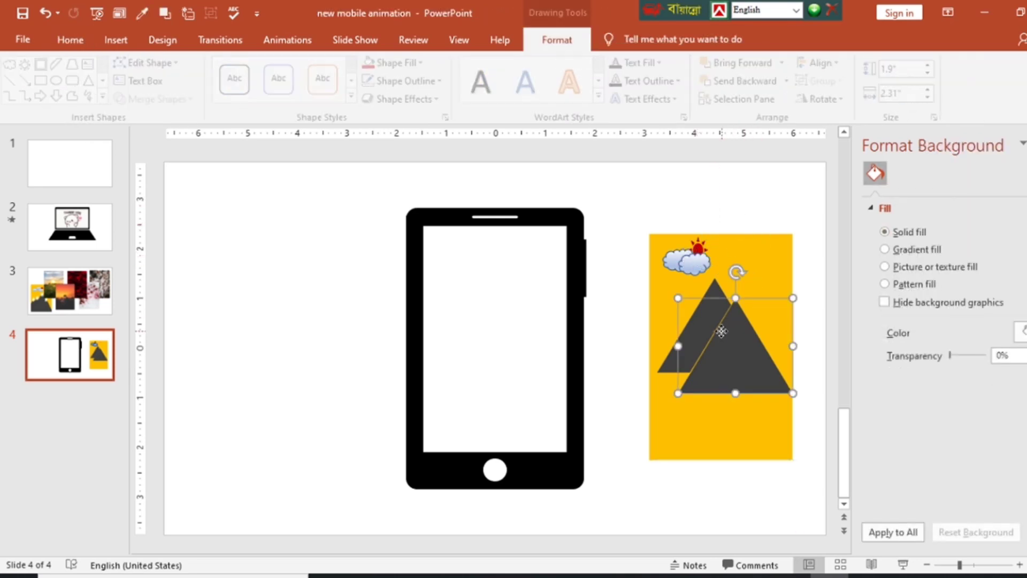
left_click(665, 365)
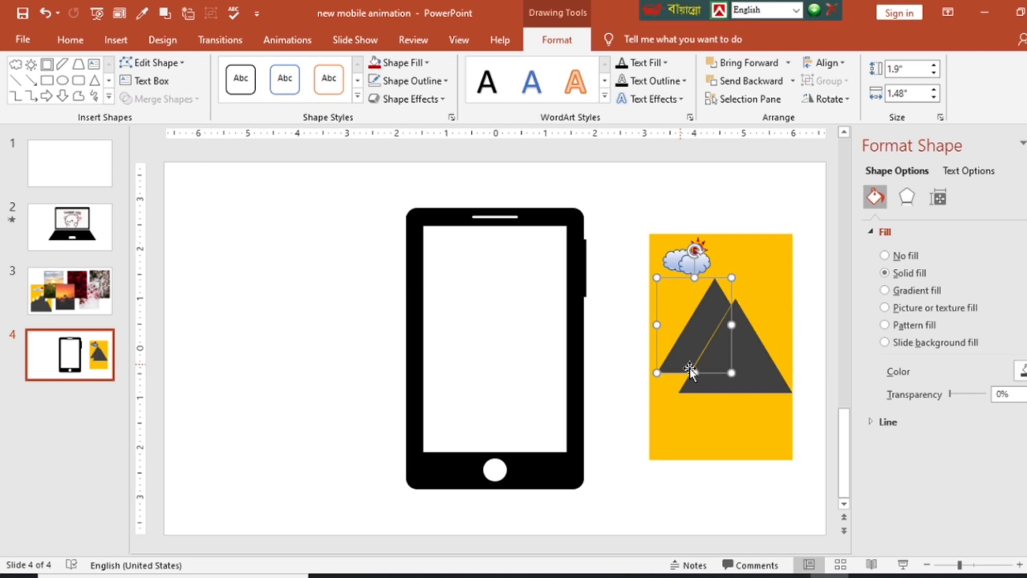
left_click(736, 387, "shift")
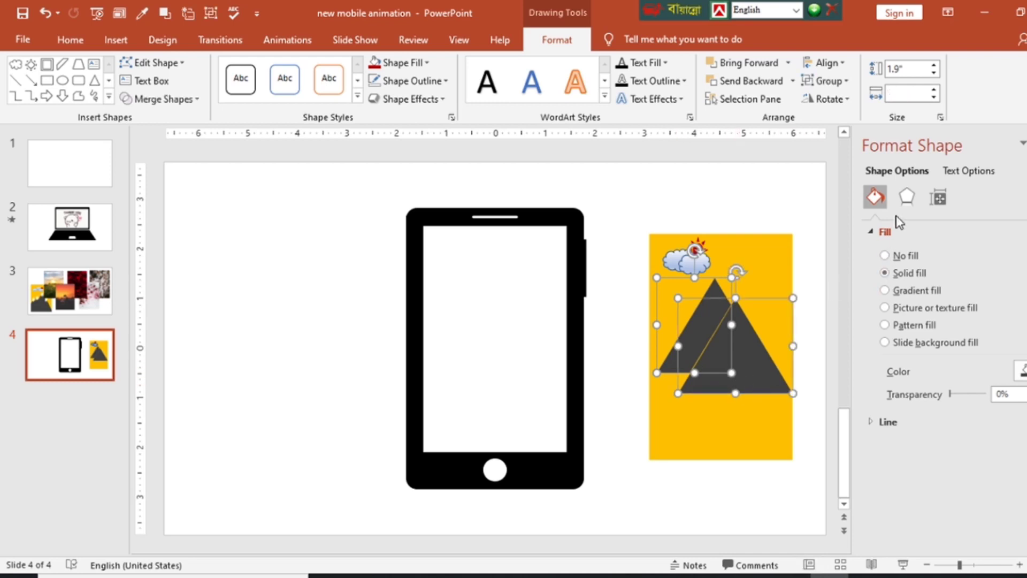
left_click(907, 197)
left_click(917, 233)
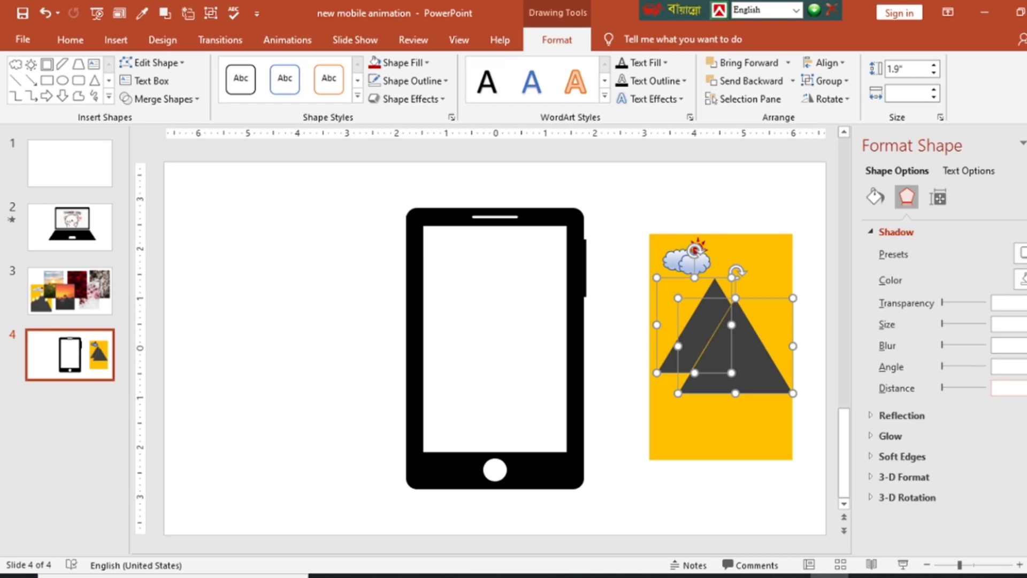
left_click(1021, 254)
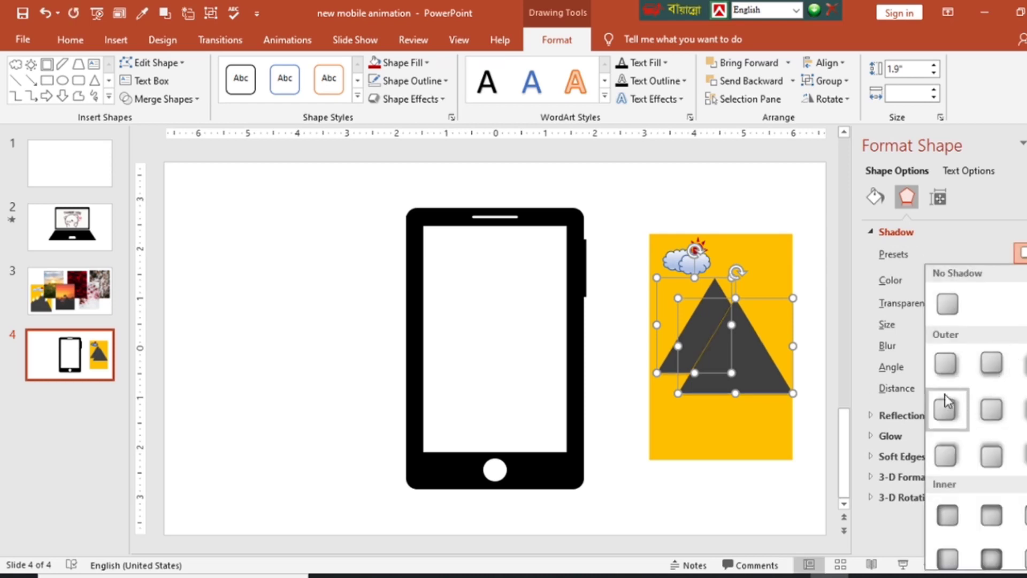
left_click(1022, 409)
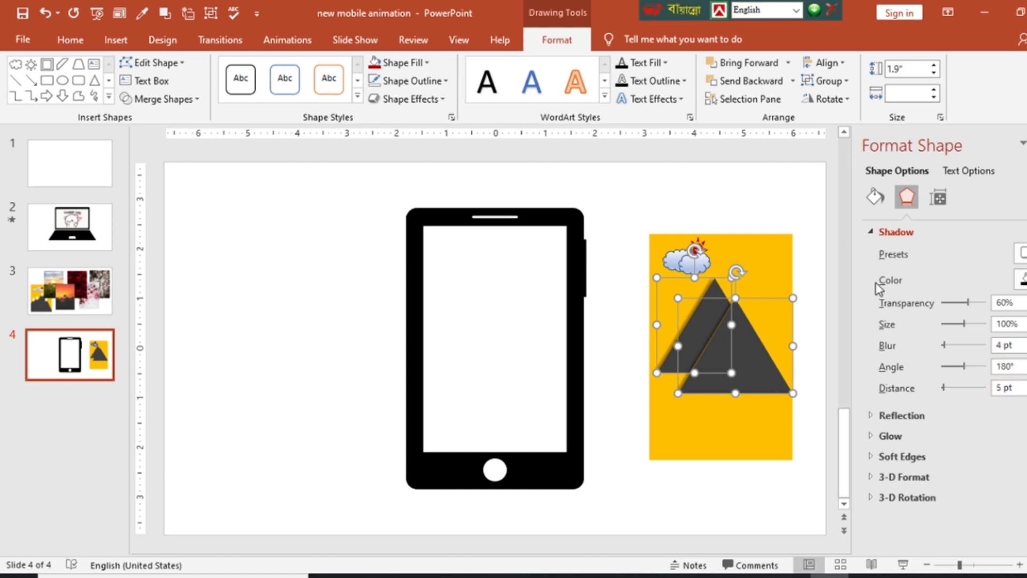
left_click(819, 239)
mouse_move(707, 310)
left_mouse_down()
mouse_move(694, 311)
mouse_move(705, 314)
left_mouse_up()
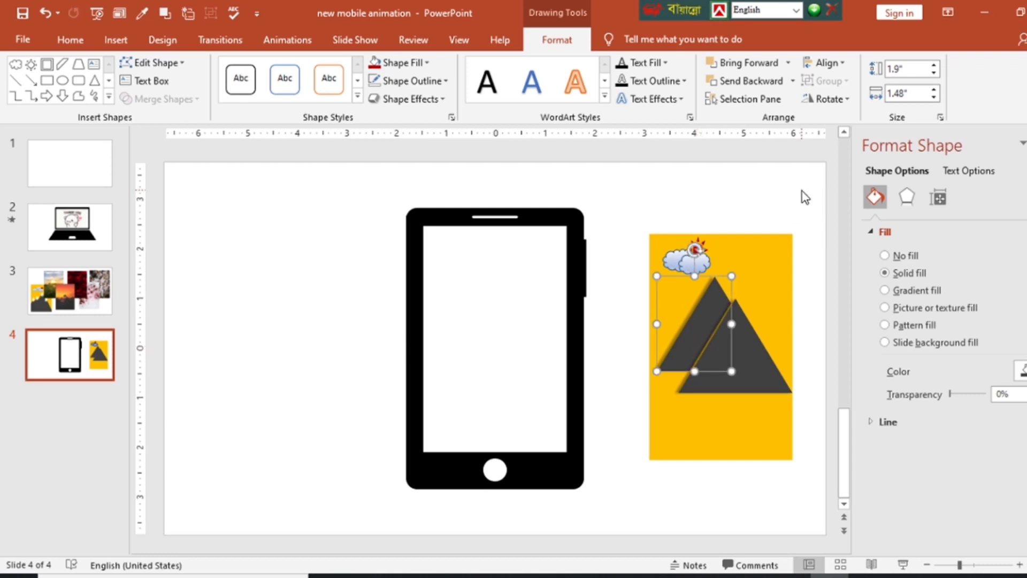
left_click(801, 213)
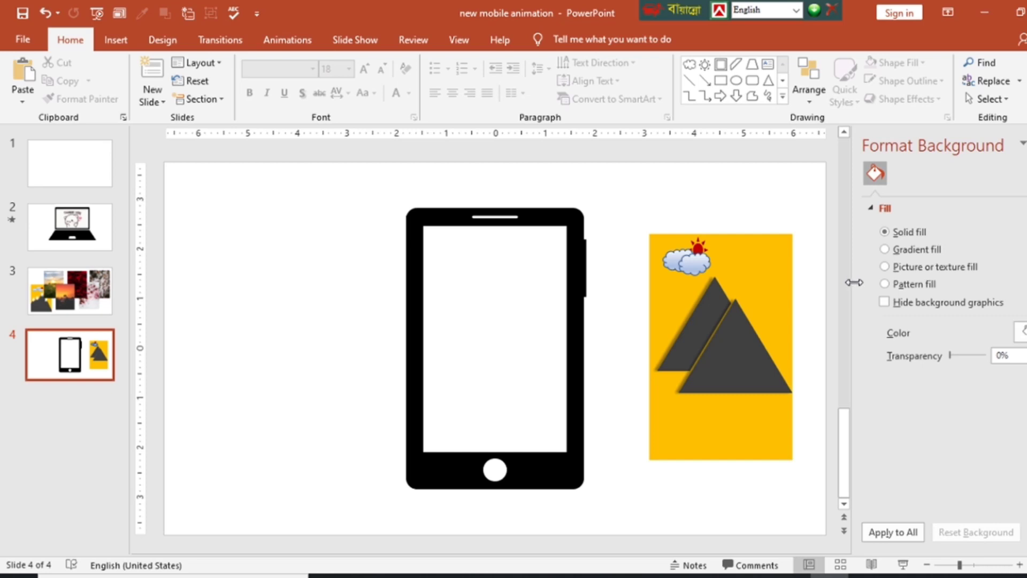
Step: Select the yellow background, both triangles and the clouds, and try grouping them with Ctrl+G
left_click(696, 343)
left_click(749, 364, "shift")
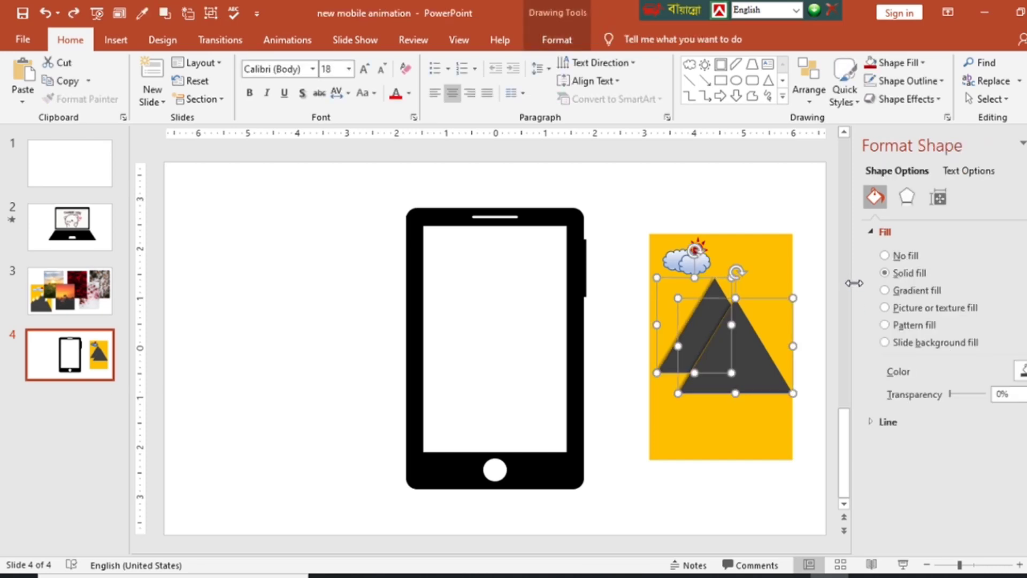
left_click(800, 232)
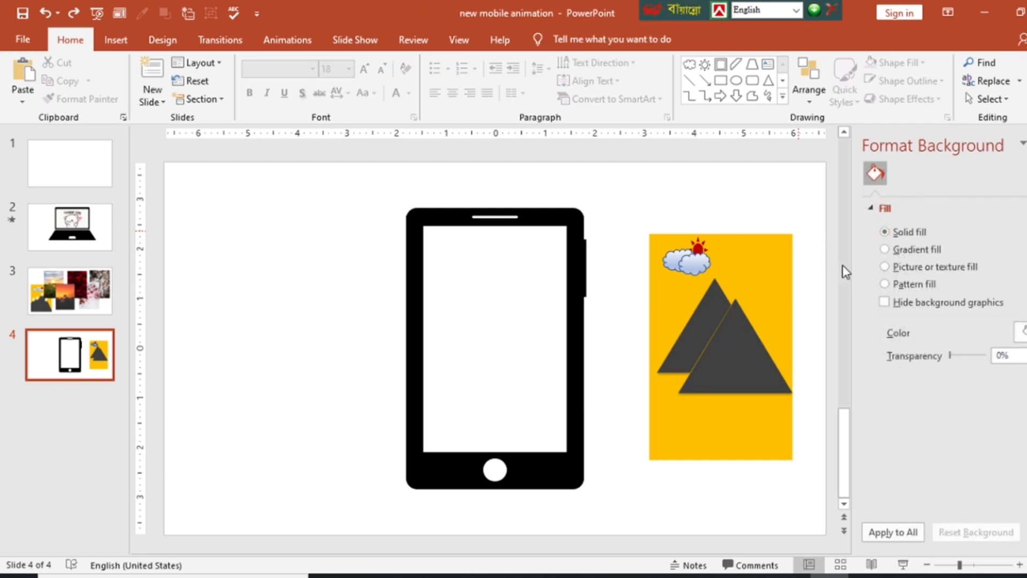
left_click(704, 314)
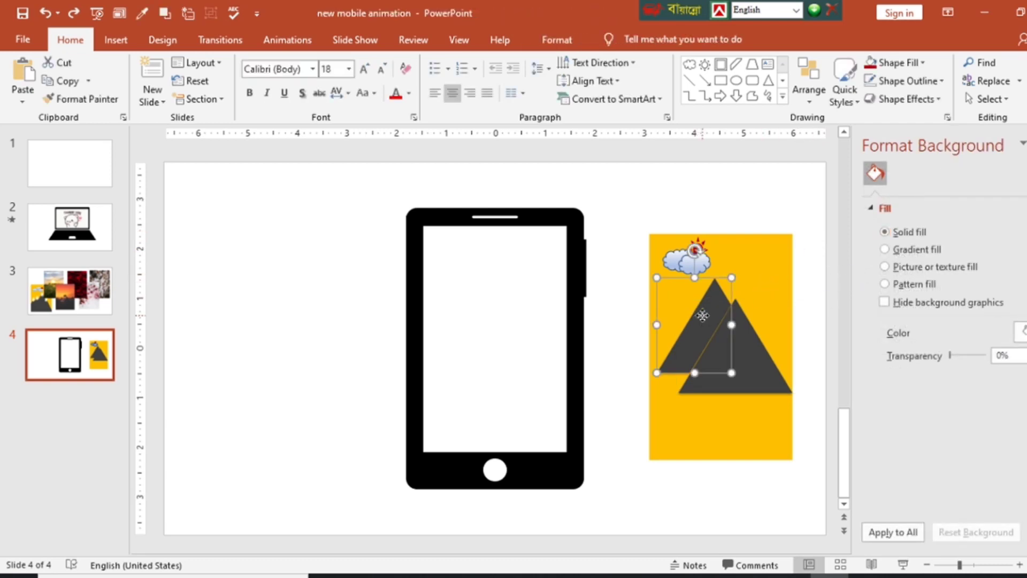
left_click(638, 329)
left_click(783, 335)
left_click(765, 364, "shift")
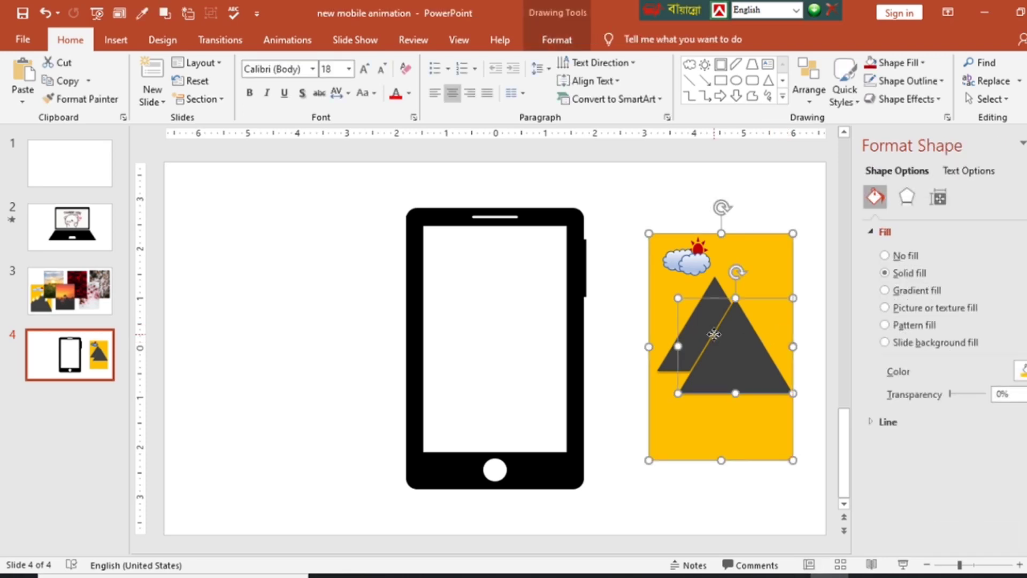
left_click(696, 324, "shift")
left_click(689, 274, "shift")
left_click(709, 262, "shift")
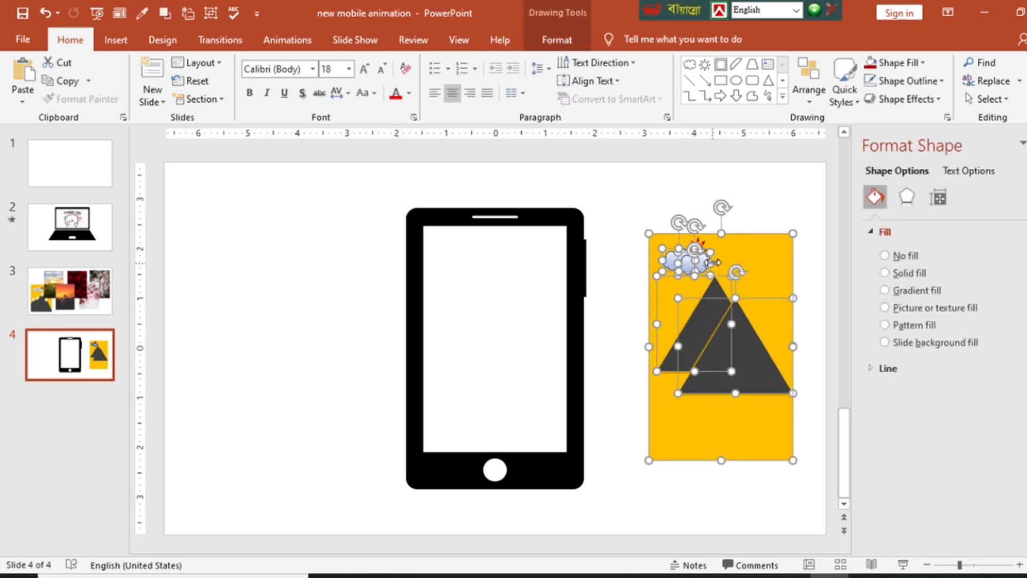
key("ctrl+g")
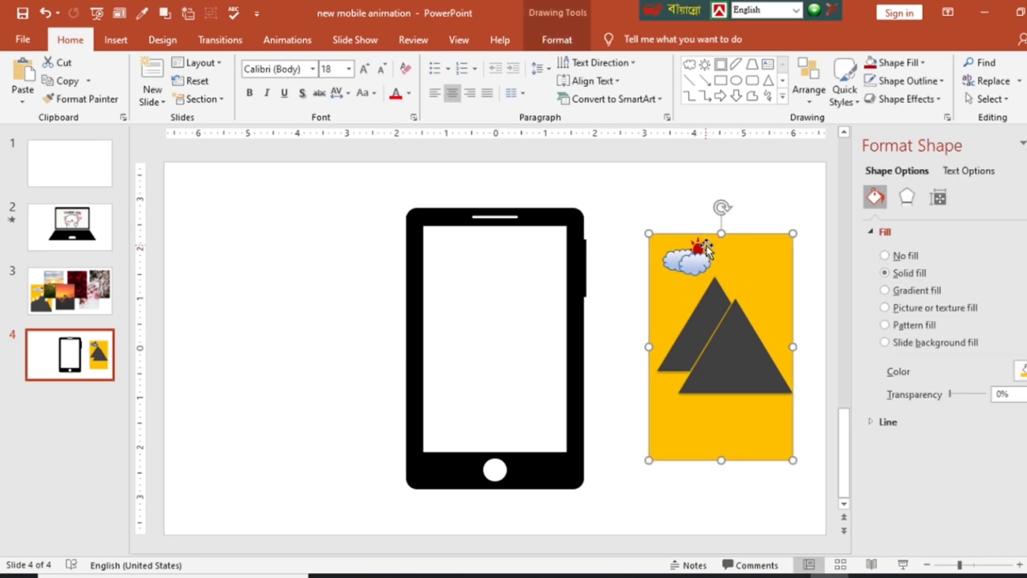
key("Escape")
Step: Select the triangles, clouds, sun and yellow rectangle together and group them
left_click(680, 255)
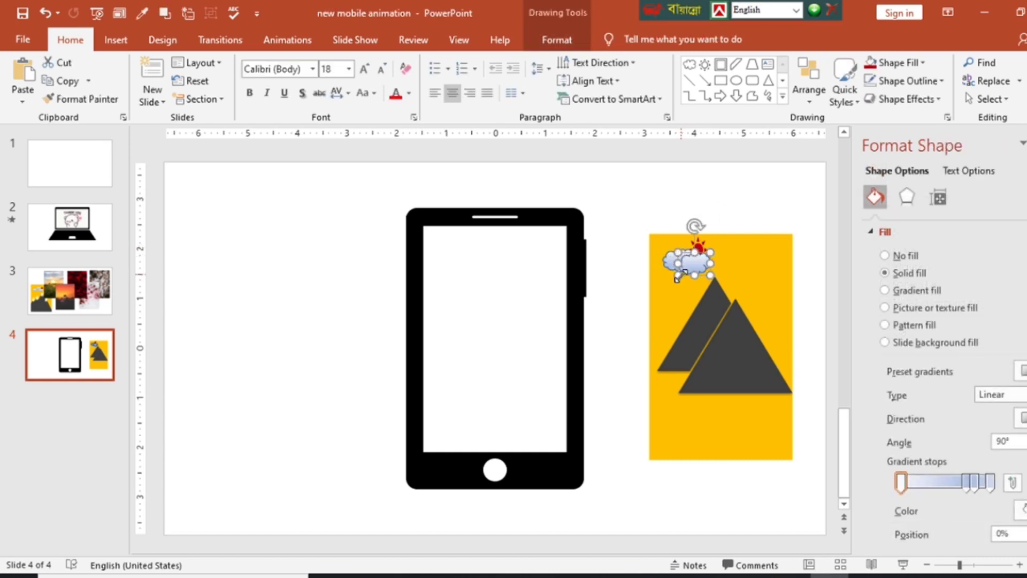
left_click(724, 326)
left_click(664, 363, "shift")
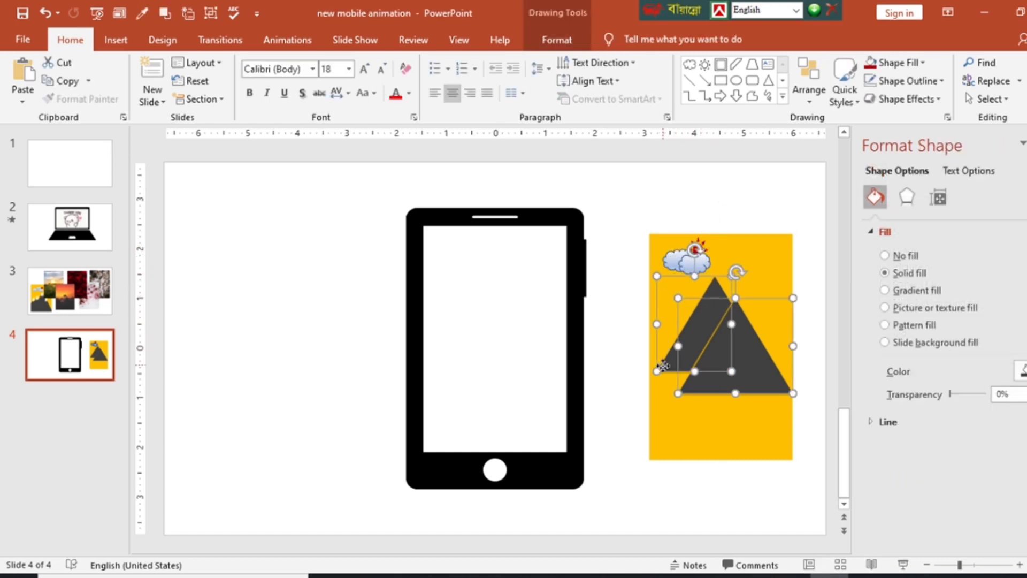
left_click(669, 266, "shift")
left_click(706, 259, "shift")
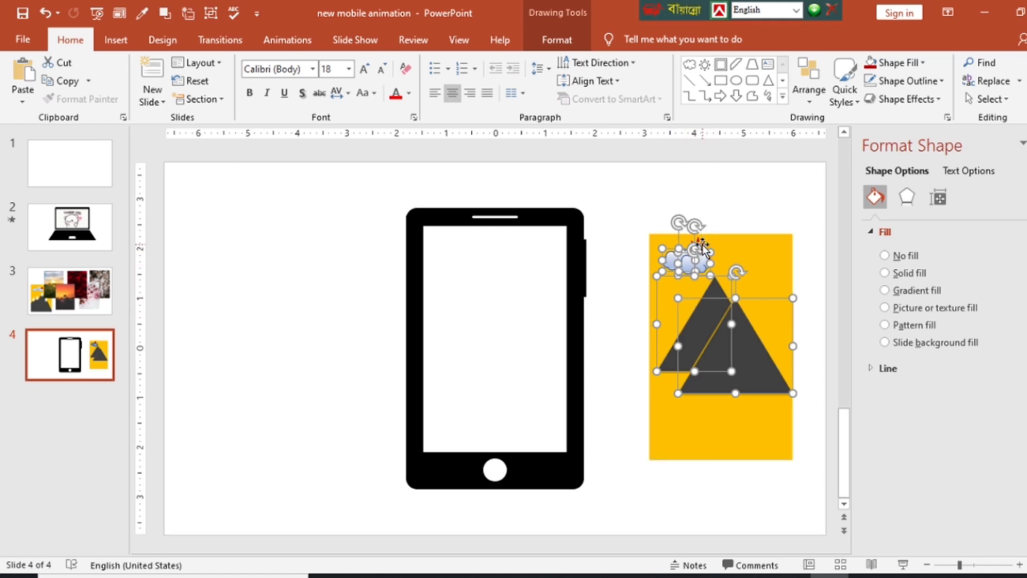
left_click(725, 253, "shift")
right_click(728, 255)
mouse_move(768, 345)
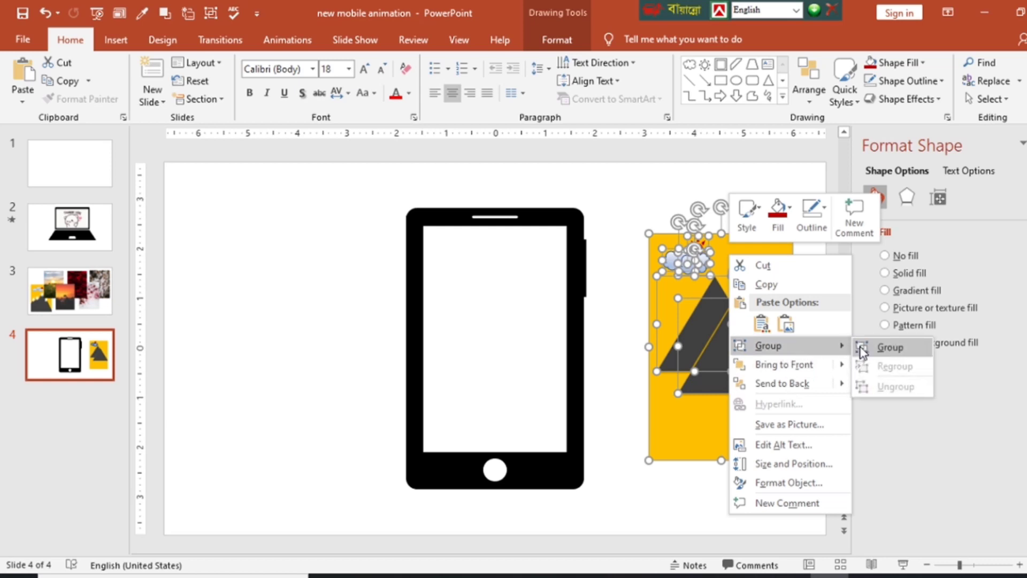
left_click(861, 348)
Step: Move the grouped picture onto the phone screen and stretch it to fill the screen
left_click_drag(768, 367, 537, 357)
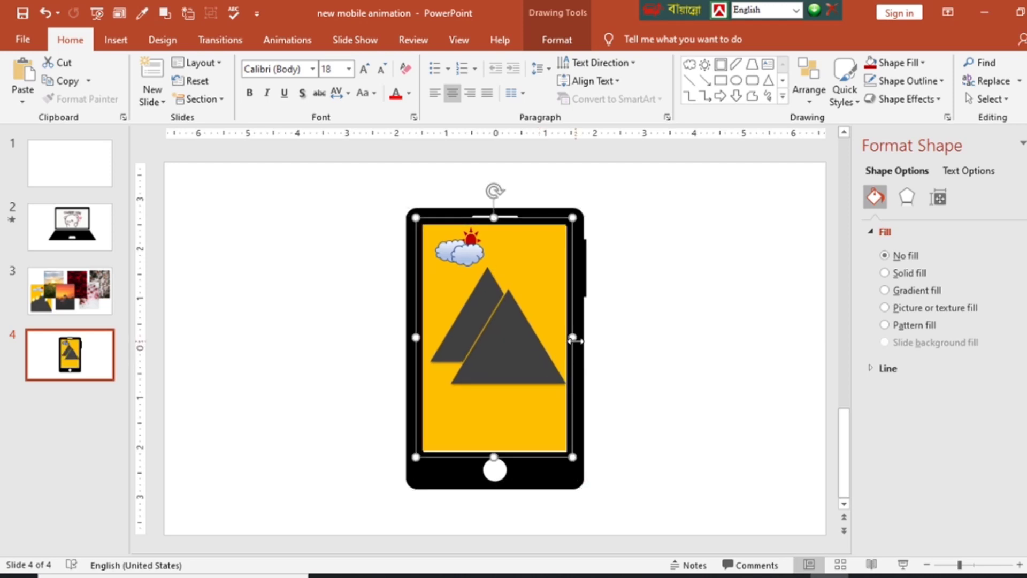
left_click_drag(572, 338, 589, 337)
left_click_drag(496, 401, 451, 378)
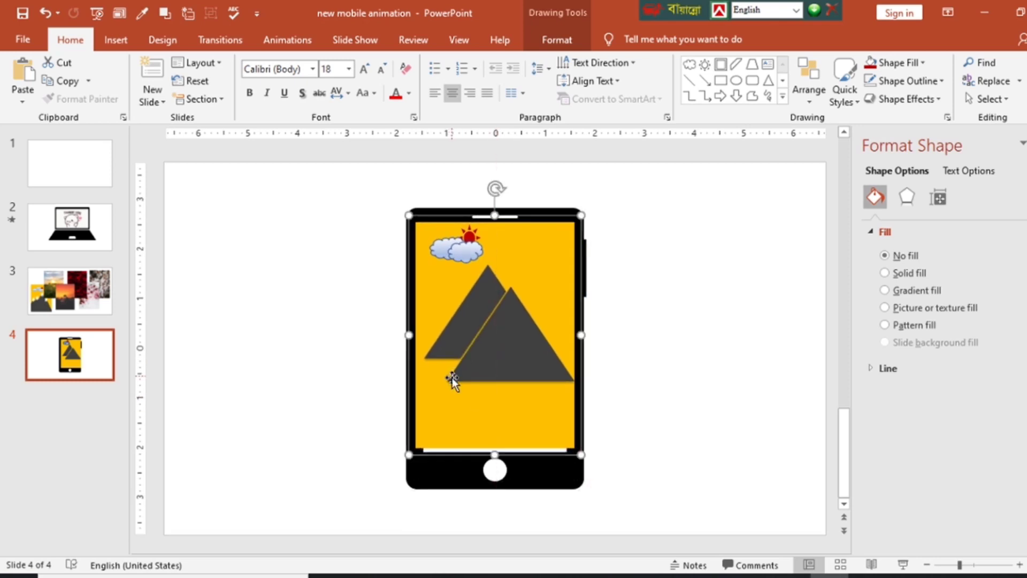
left_click(492, 450)
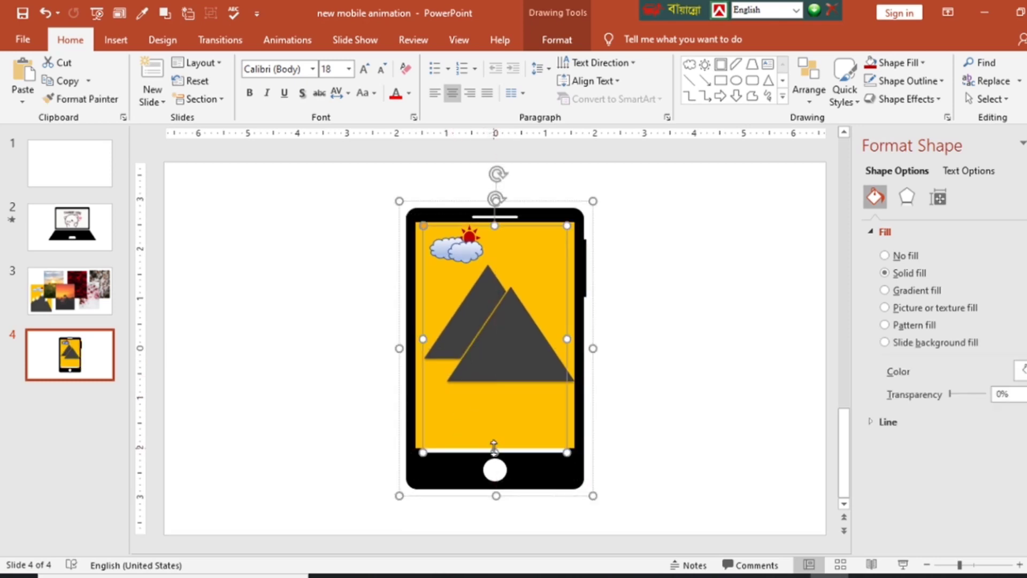
left_click_drag(495, 452, 495, 460)
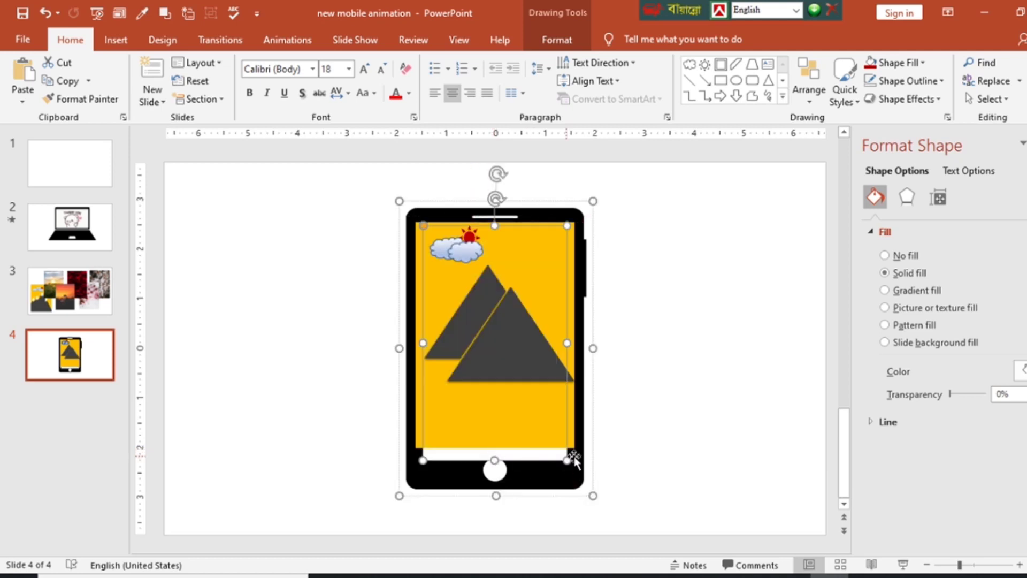
left_click(637, 466)
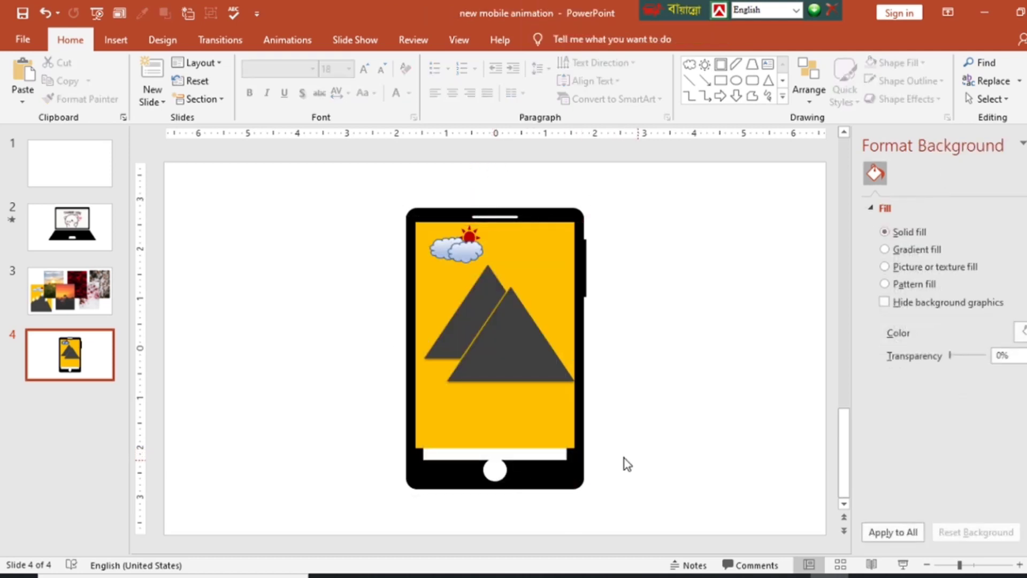
left_click(567, 448)
key("ctrl+z")
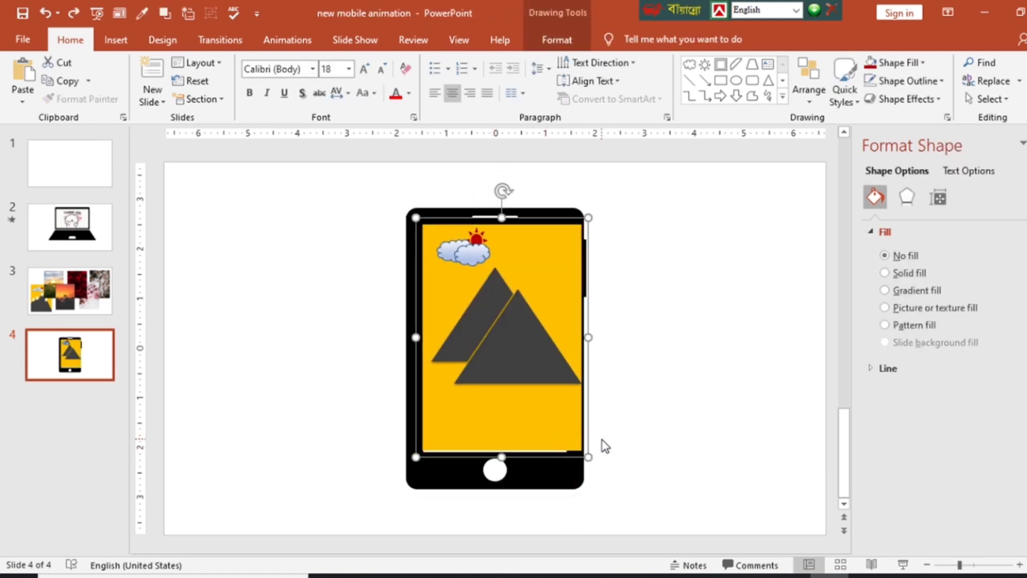
left_click(532, 408, "shift")
Step: Shift the phone slightly left and extend the no-fill frame's bottom edge downward
left_click(633, 346)
left_click(544, 259)
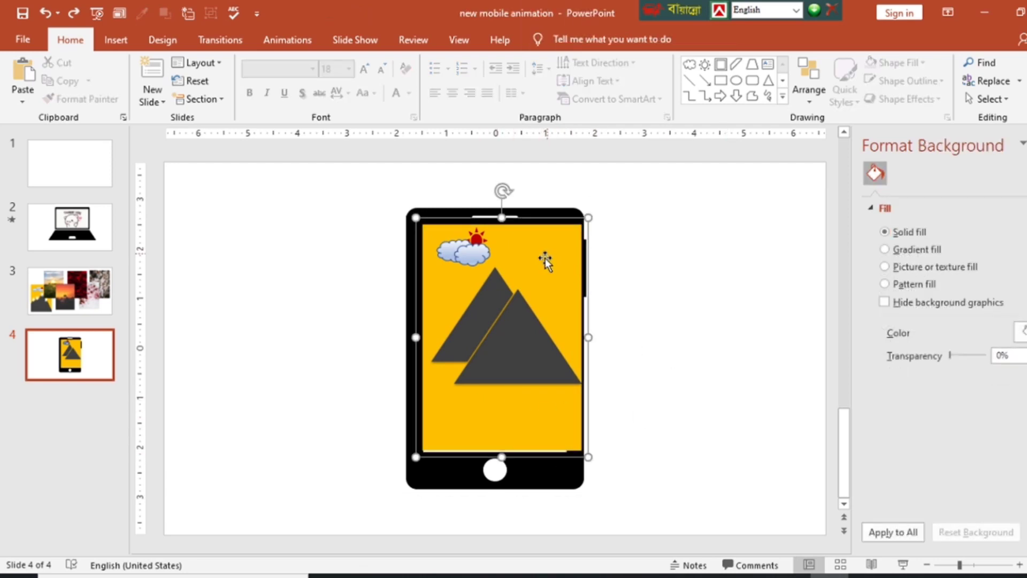
left_click_drag(429, 286, 422, 285)
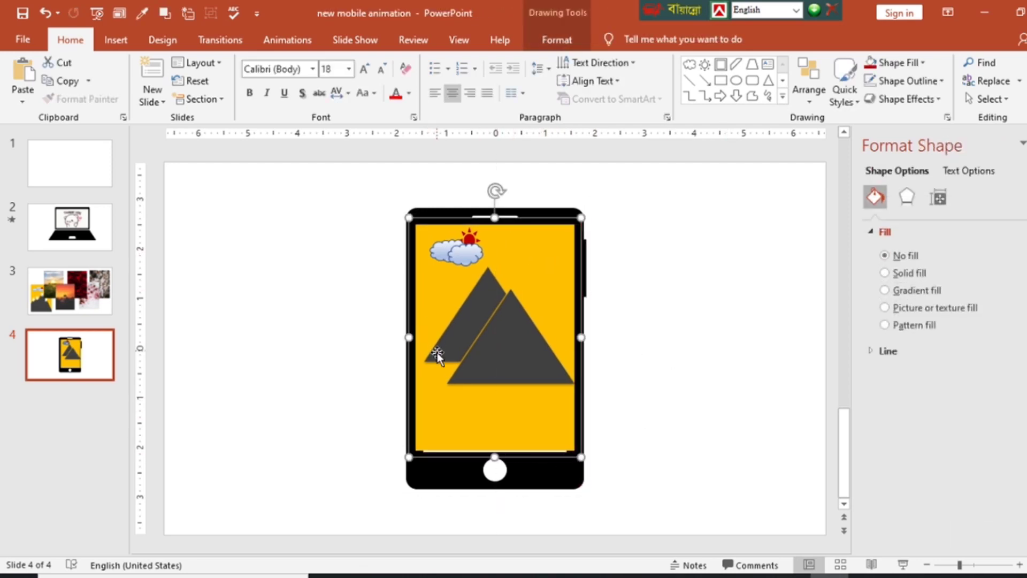
left_click_drag(492, 457, 493, 465)
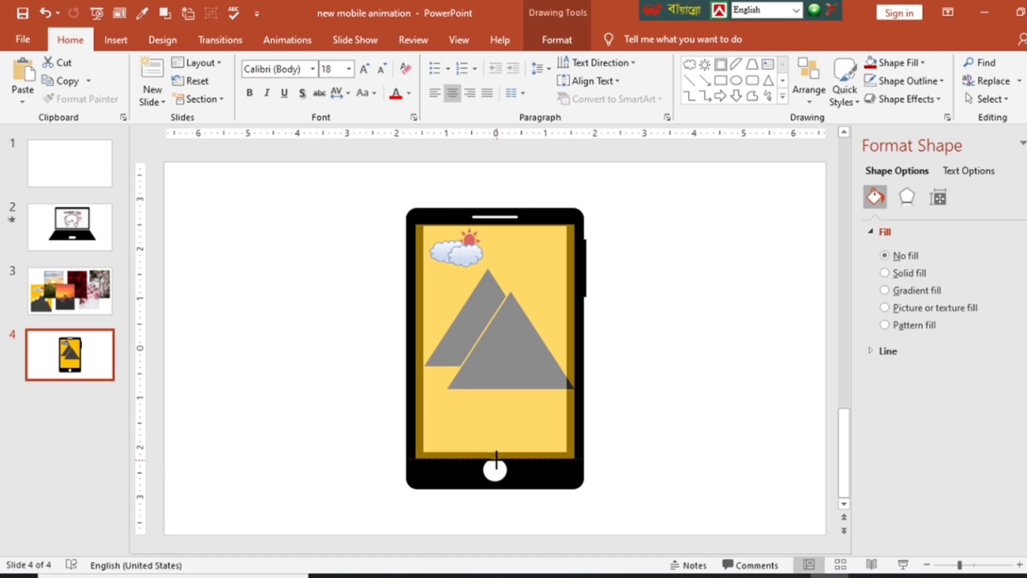
left_click(662, 471)
Step: Send the phone frame one layer back, then bring it forward again
left_click(551, 373)
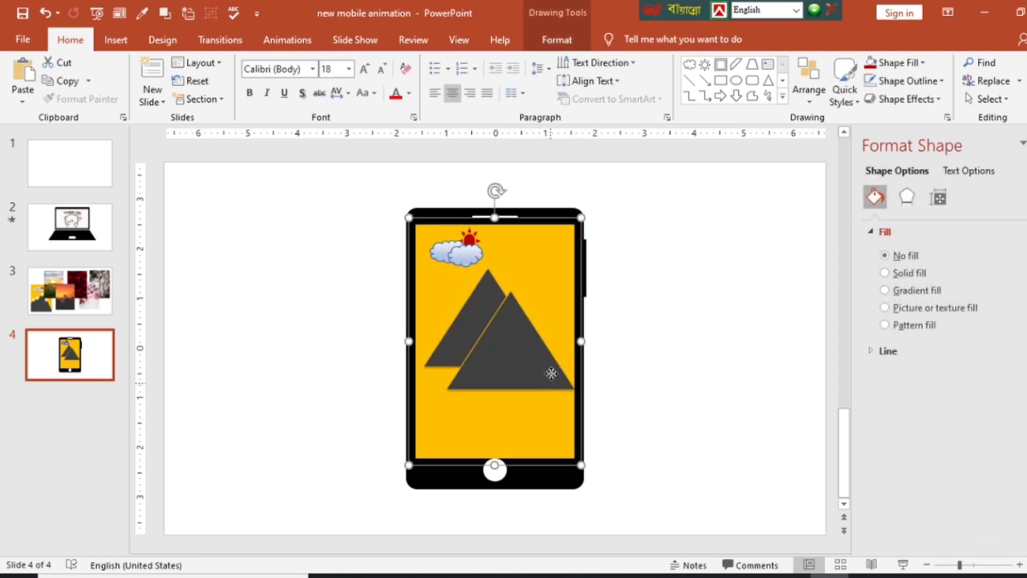
left_click(557, 44)
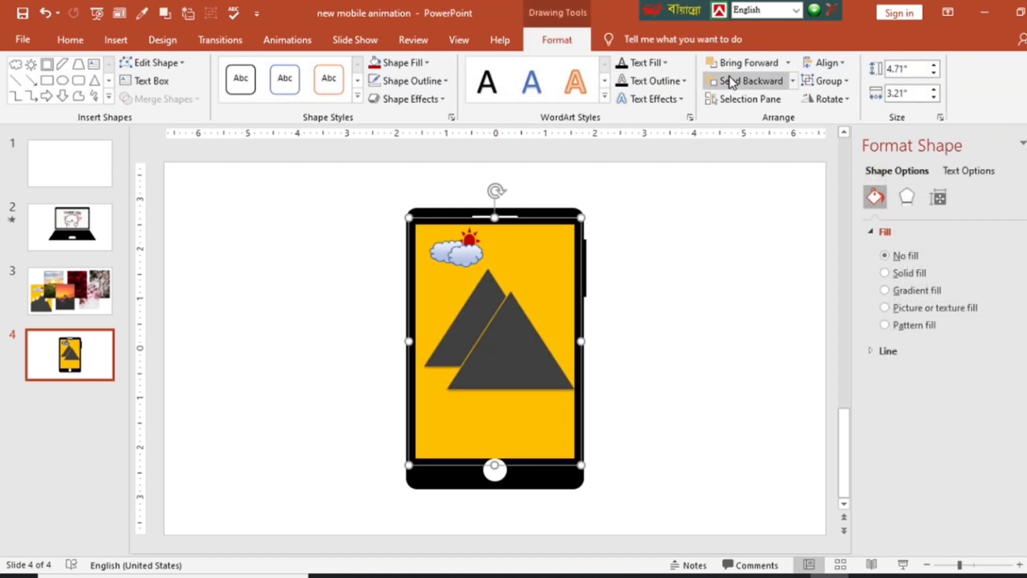
left_click(731, 82)
left_click(744, 63)
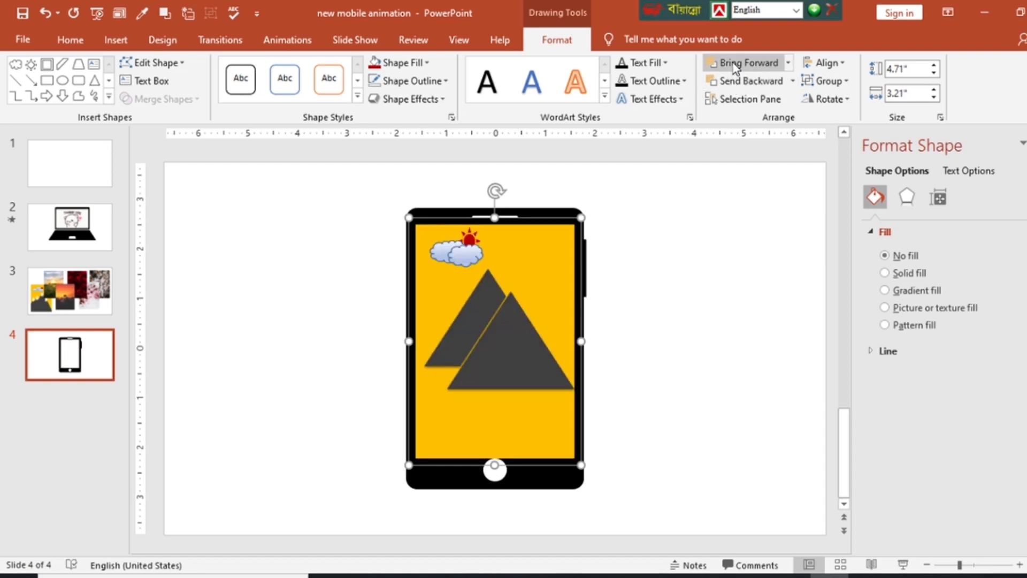
left_click(751, 214)
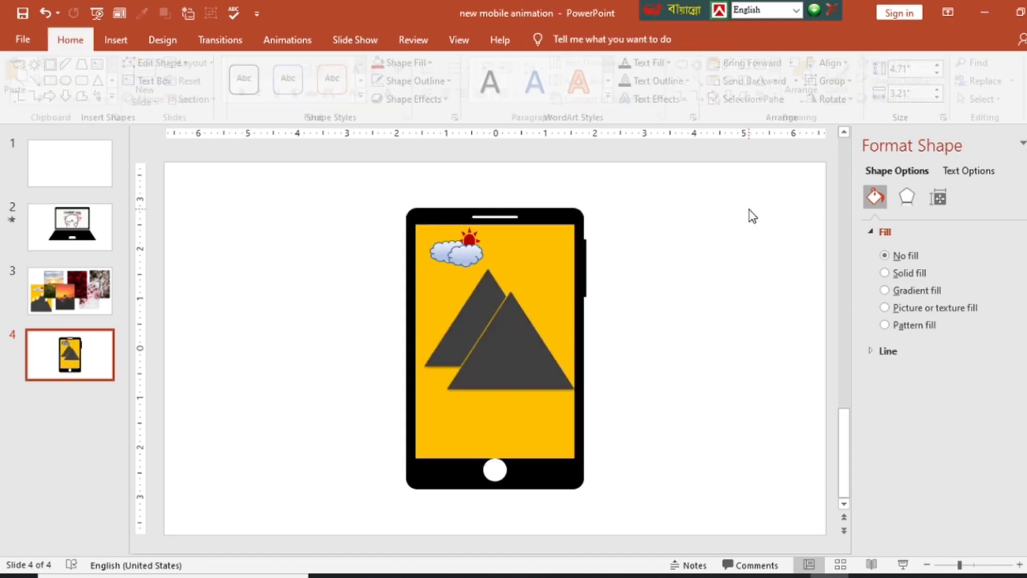
left_click(576, 343)
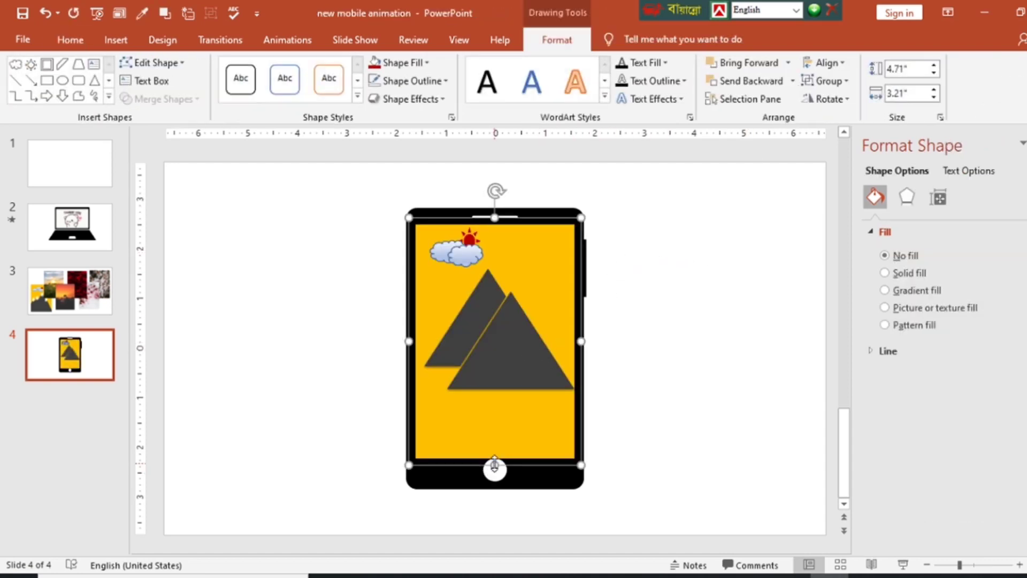
Step: Pull the overlay's bottom edge up to line up with the phone screen
left_click_drag(488, 471, 494, 459)
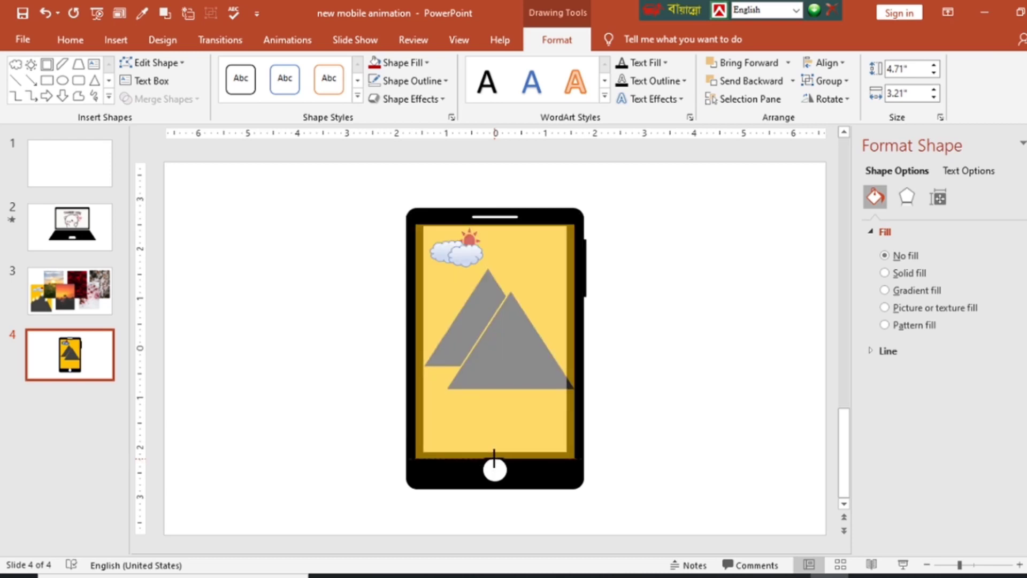
left_click(663, 452)
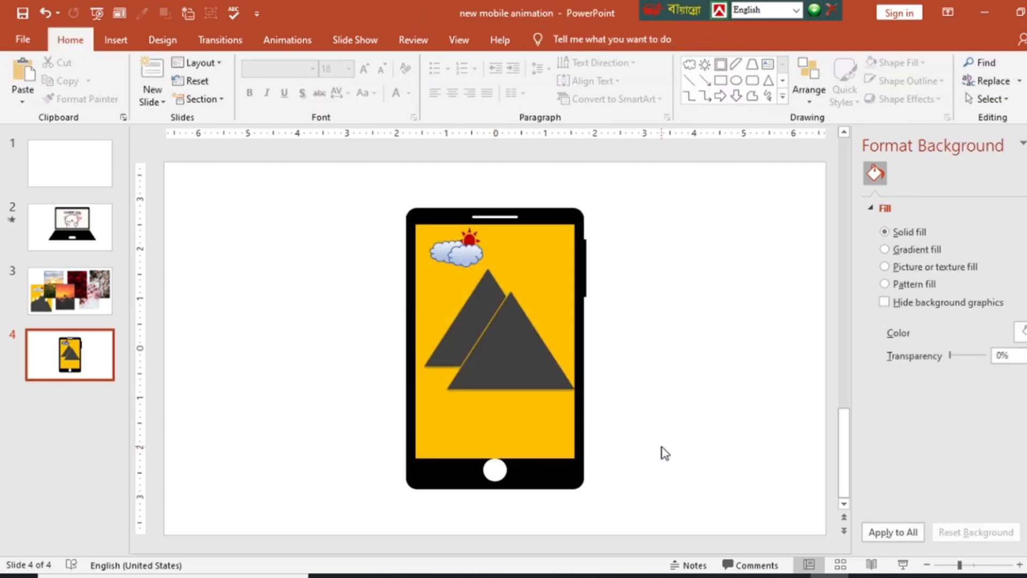
left_click(567, 421)
left_click_drag(495, 465, 494, 454)
left_click(701, 461)
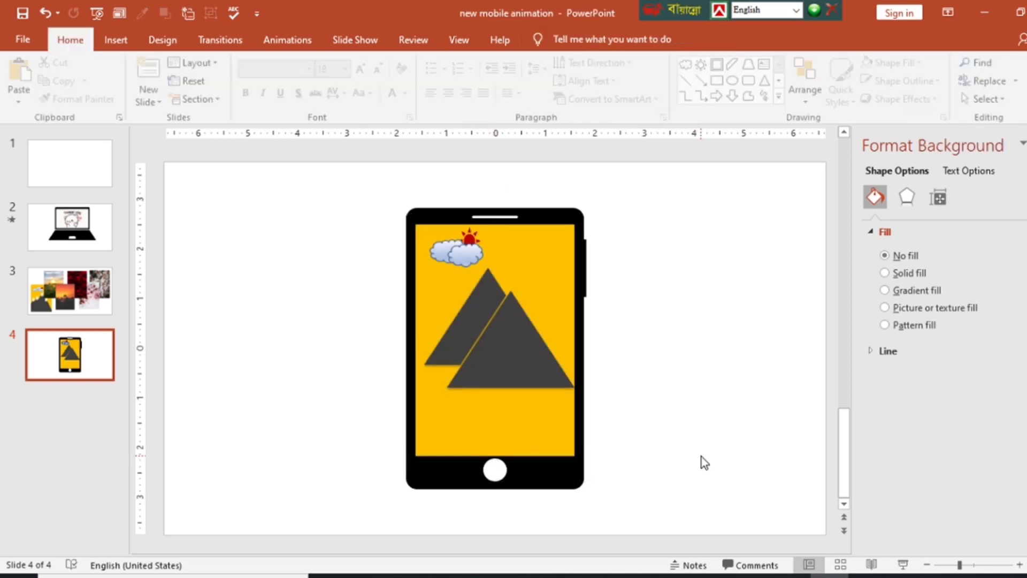
left_click(506, 396)
left_click(726, 349)
left_click(555, 349)
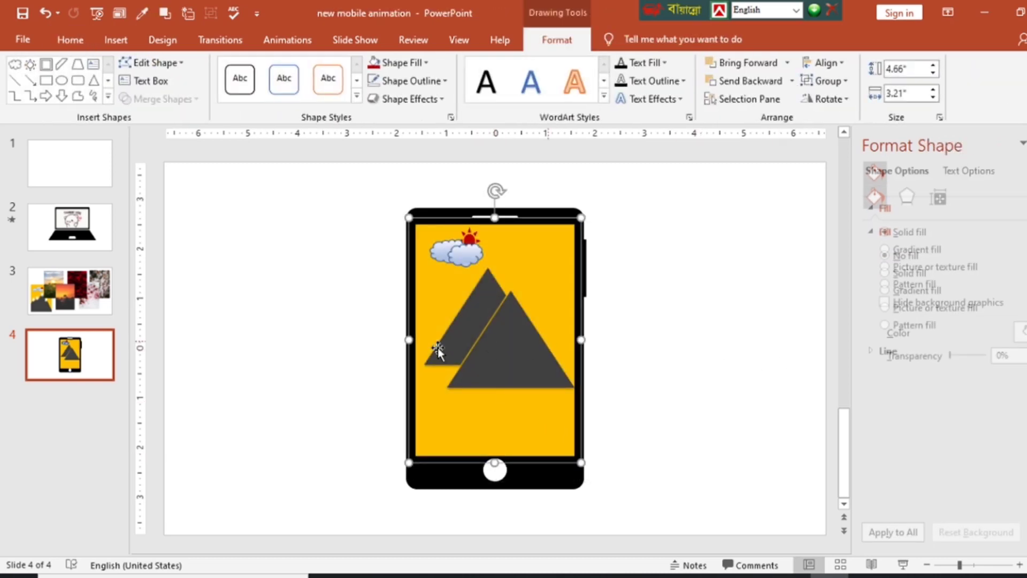
Step: Trim the overlay's left and right edges so it measures 4.66" × 2.89"
left_click_drag(413, 341, 422, 339)
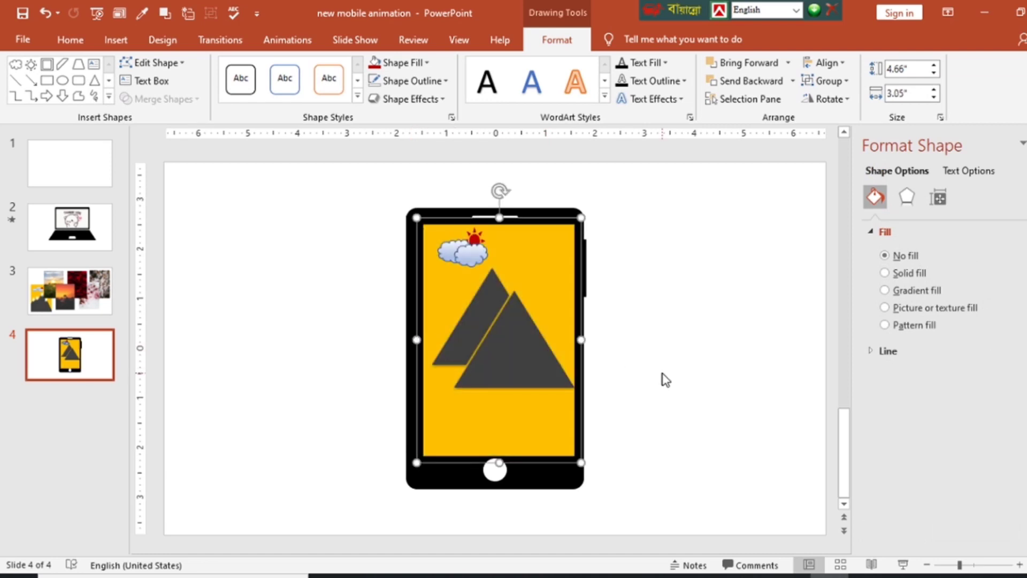
left_click(663, 379)
left_click(562, 332)
left_click_drag(578, 338, 570, 338)
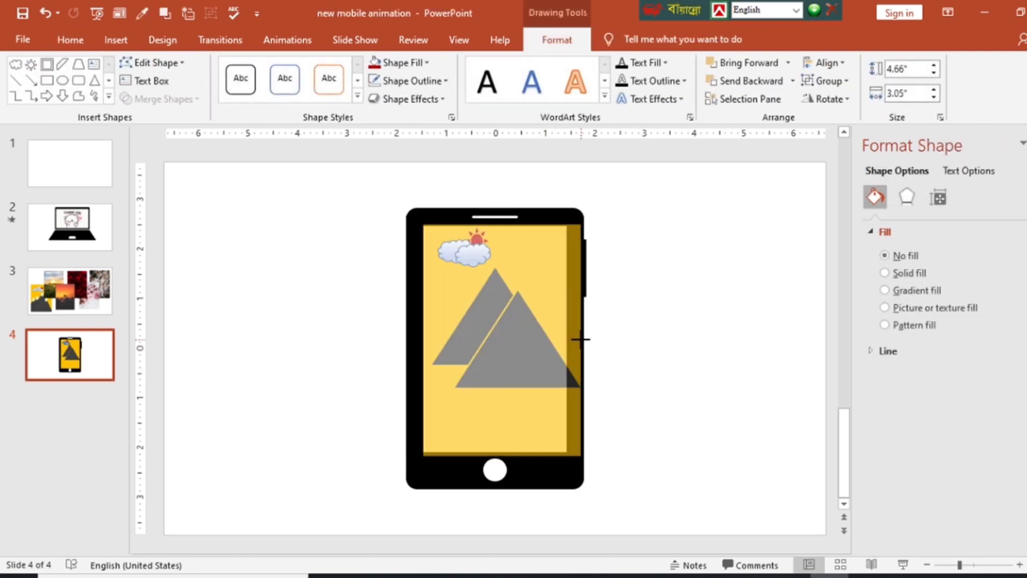
left_click(674, 349)
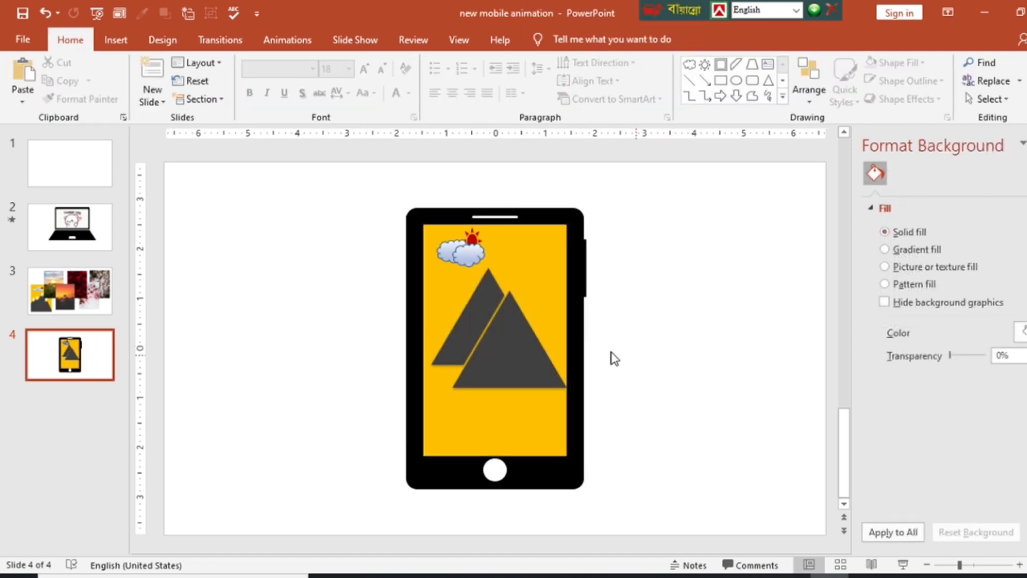
left_click(552, 353)
left_click(652, 348)
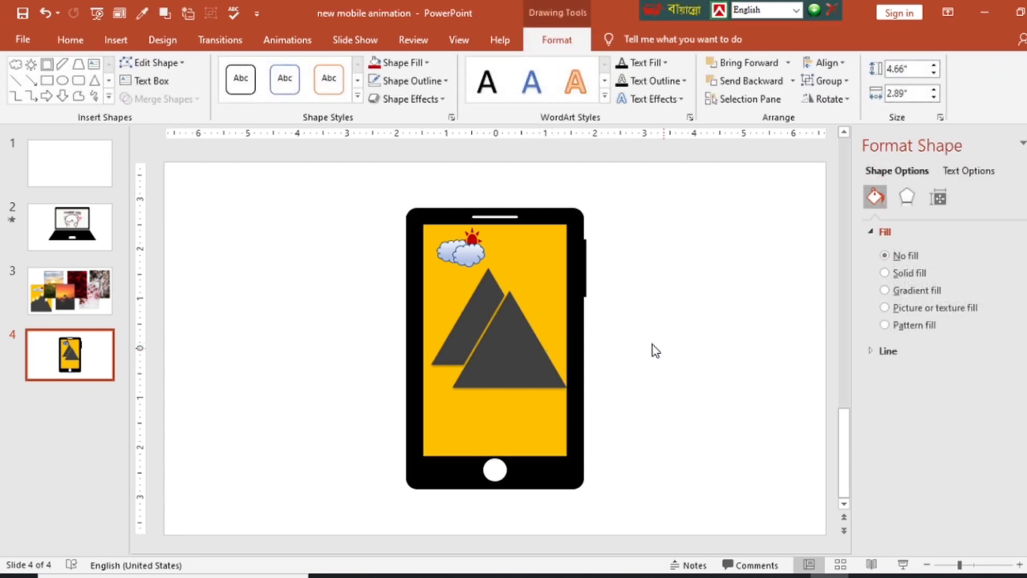
left_click(548, 297)
Step: Give the screen overlay a Fly In animation and check the yellow scene's layer order
left_click(296, 40)
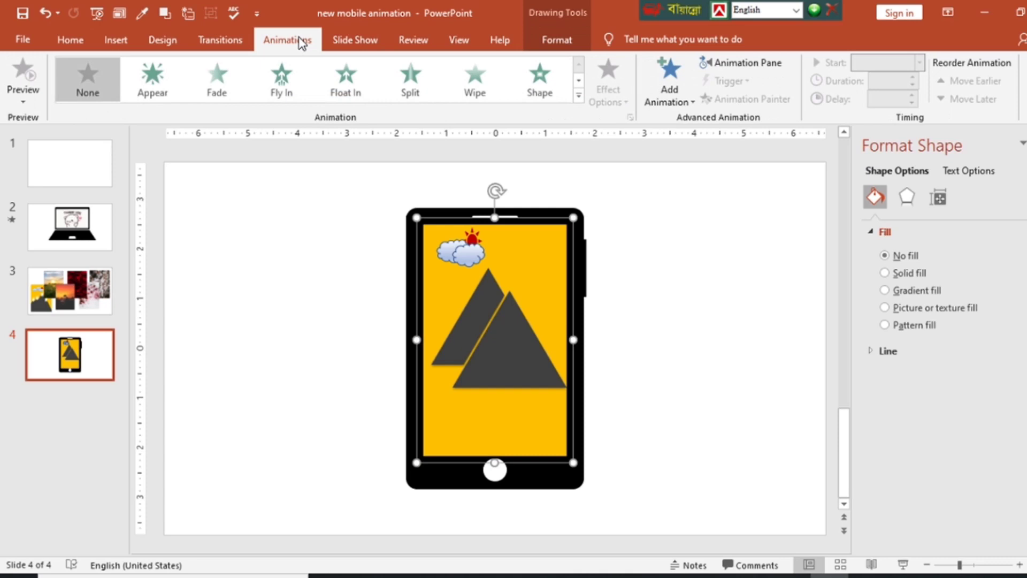
left_click(289, 94)
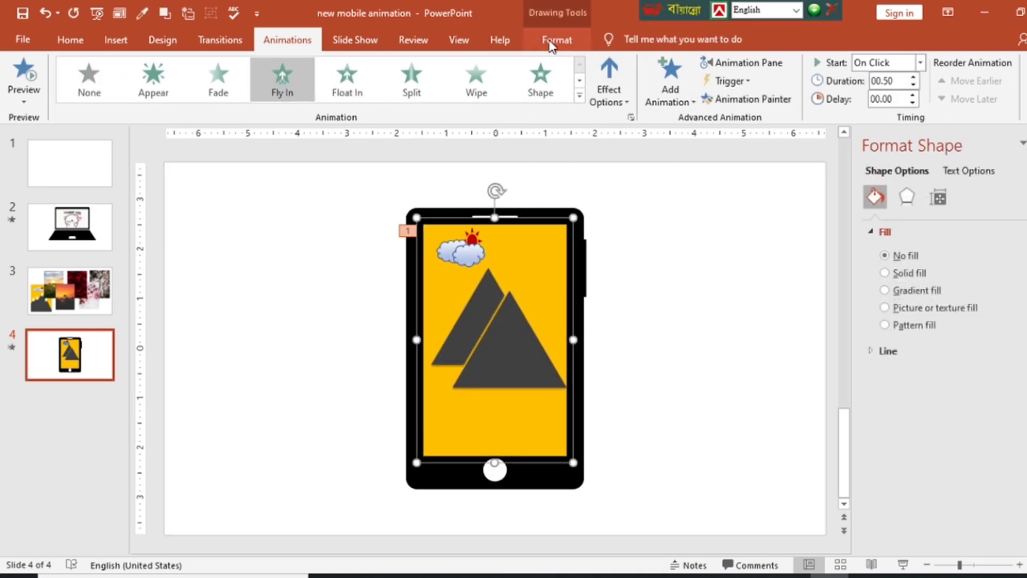
left_click(552, 43)
left_click(743, 83)
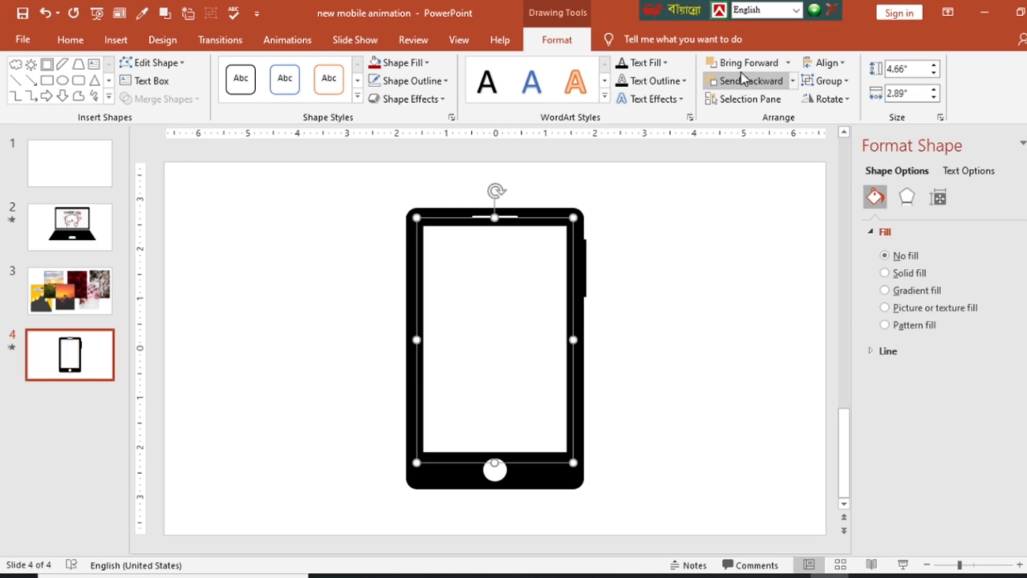
left_click(744, 63)
left_click(737, 293)
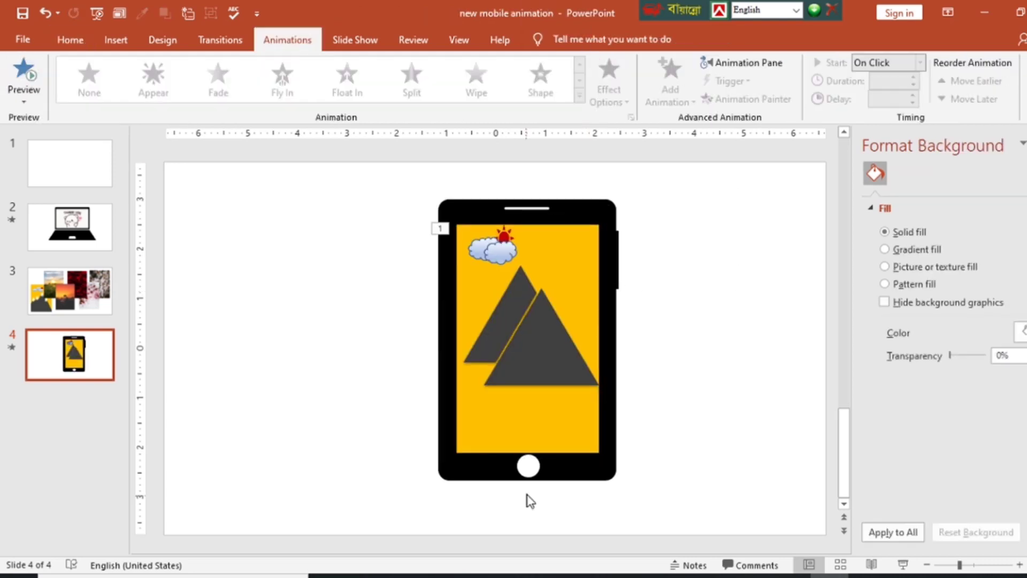
Step: Reposition the white home-button circle and try stretching the phone body, undoing the stretch
left_click(530, 468)
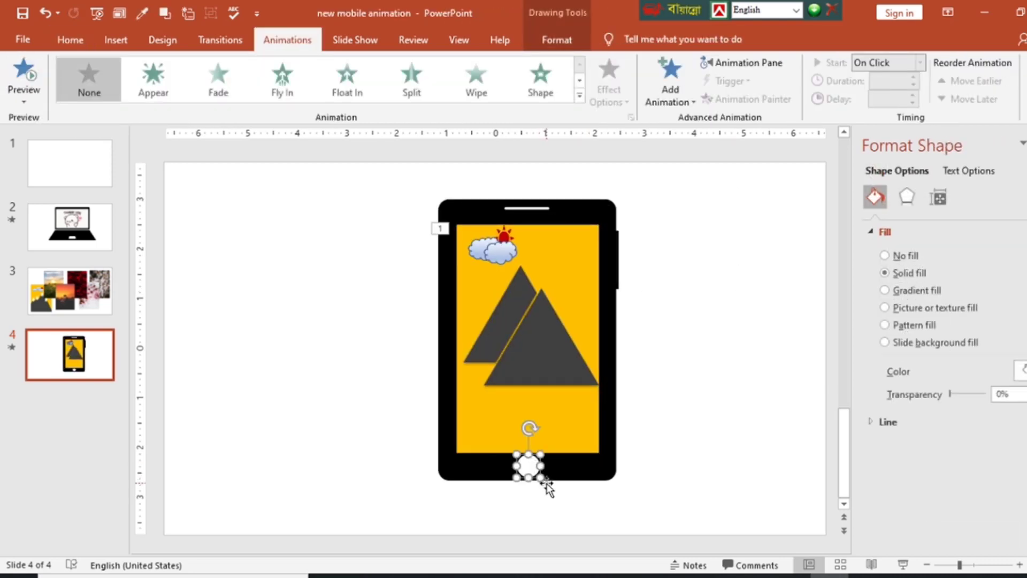
left_click_drag(547, 478, 529, 468)
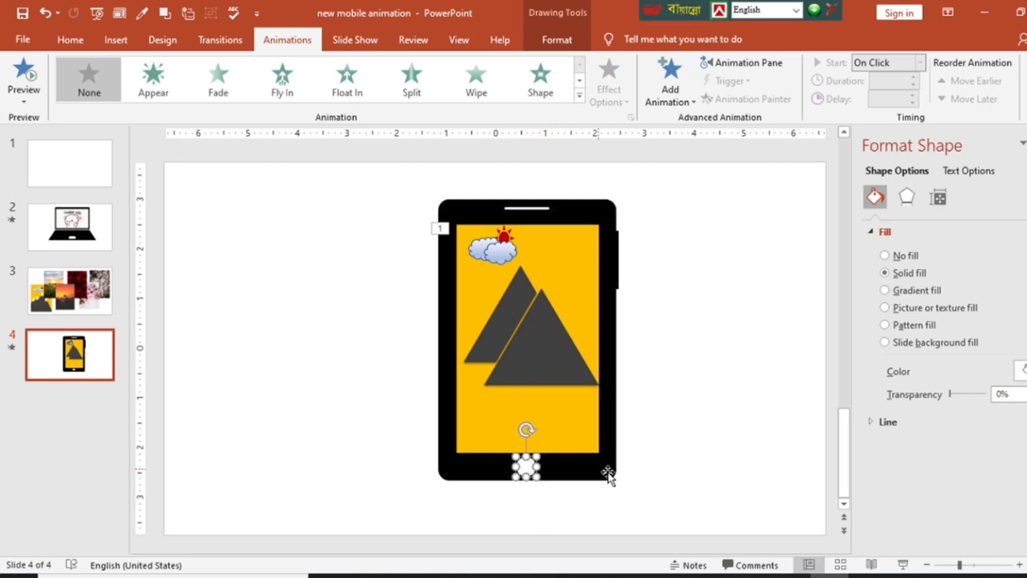
left_click(674, 497)
left_click(557, 478)
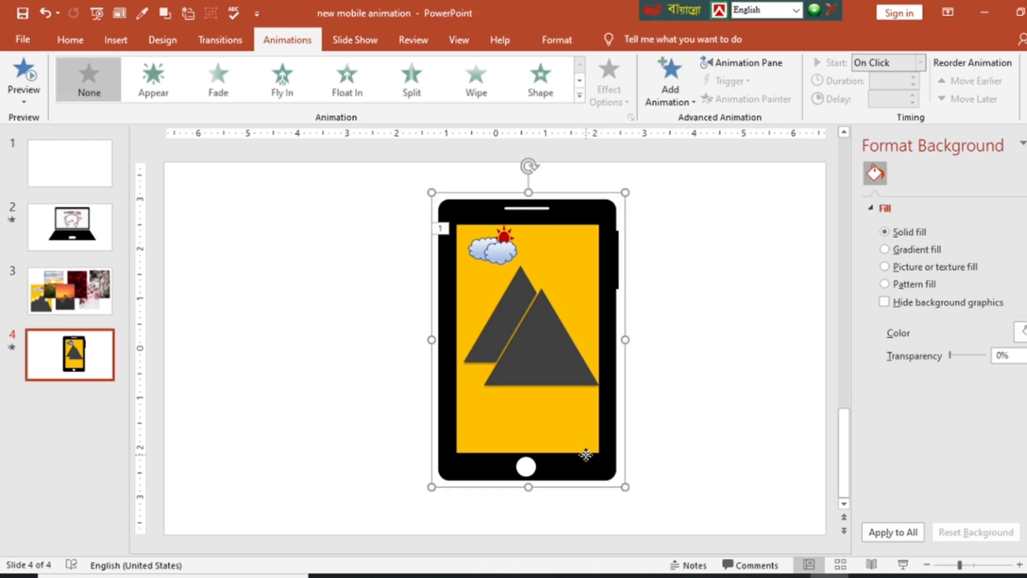
left_click_drag(526, 486, 529, 504)
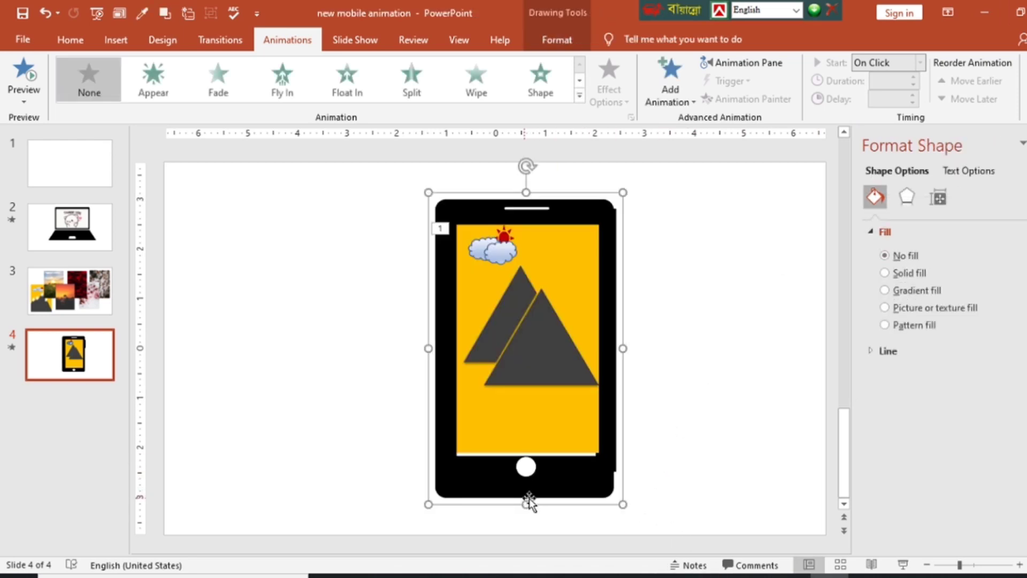
key("ctrl+z")
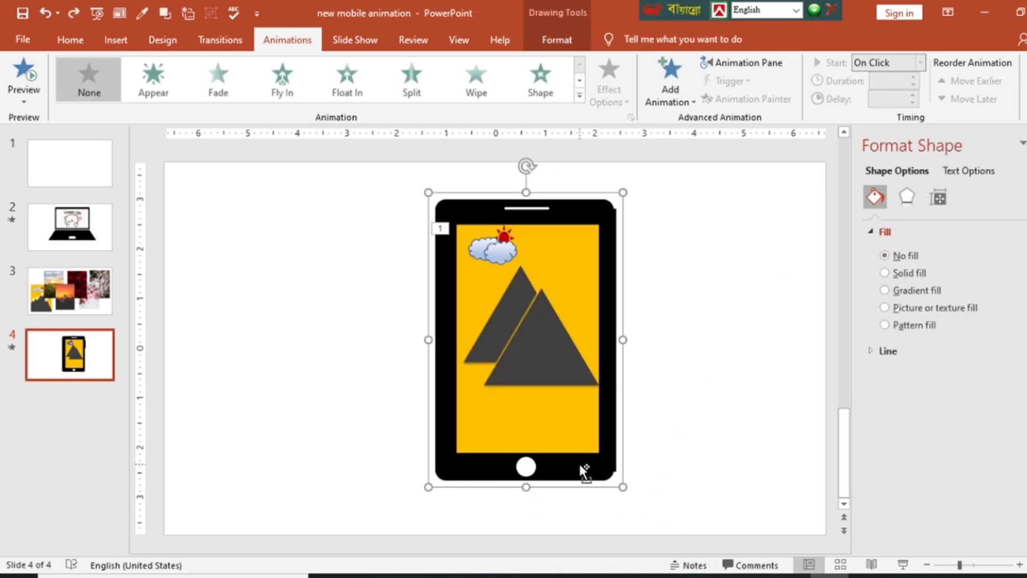
key("ctrl+z")
Step: Extend the phone body slightly lower and align the home button within the bezel
left_click(557, 498)
left_click(550, 483)
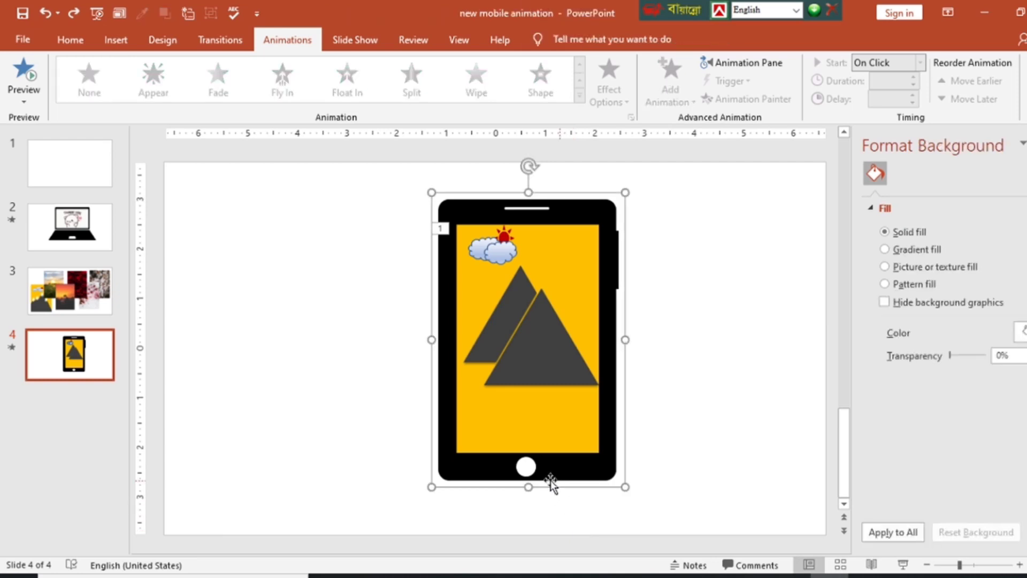
left_click_drag(532, 487, 531, 492)
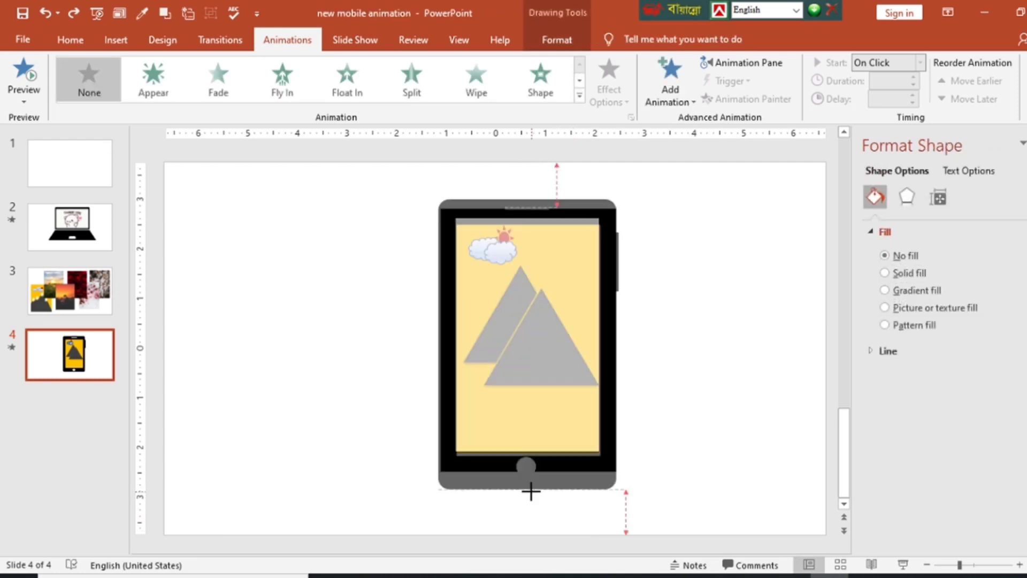
left_click(667, 495)
left_click_drag(527, 470, 528, 470)
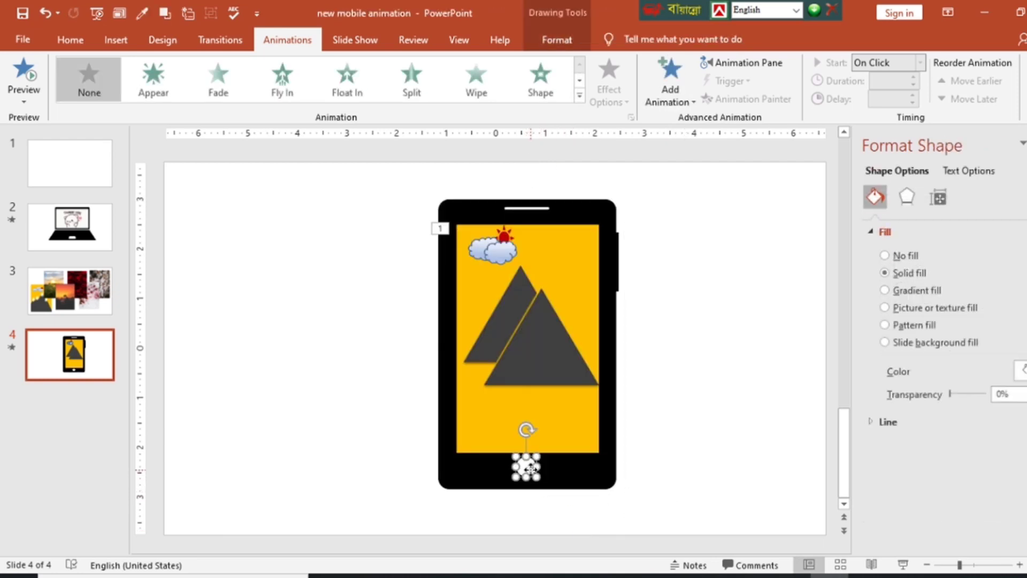
left_click(626, 480)
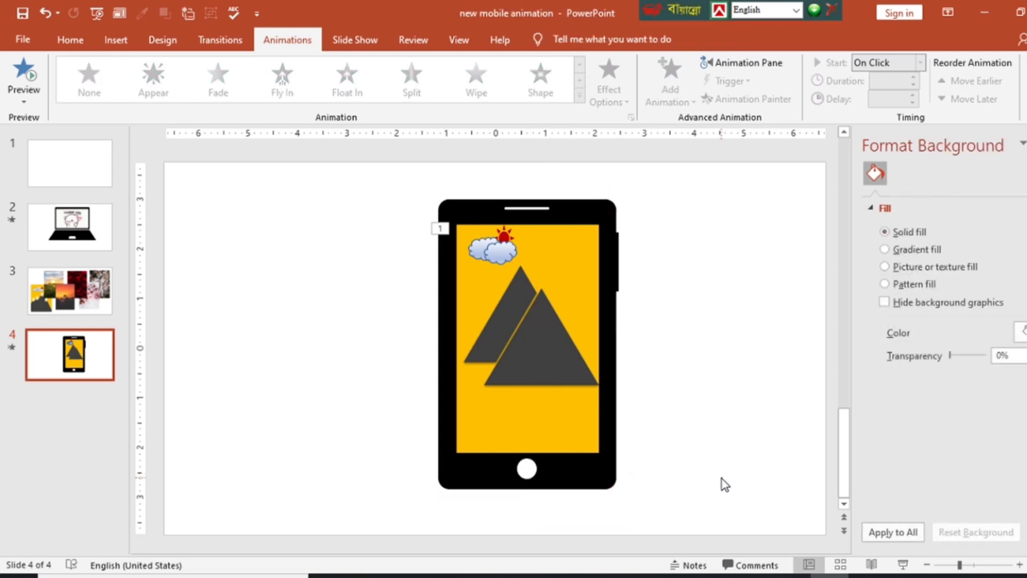
Step: On slide 3, select all collage photos except the mountain picture and cut them
left_click(88, 276)
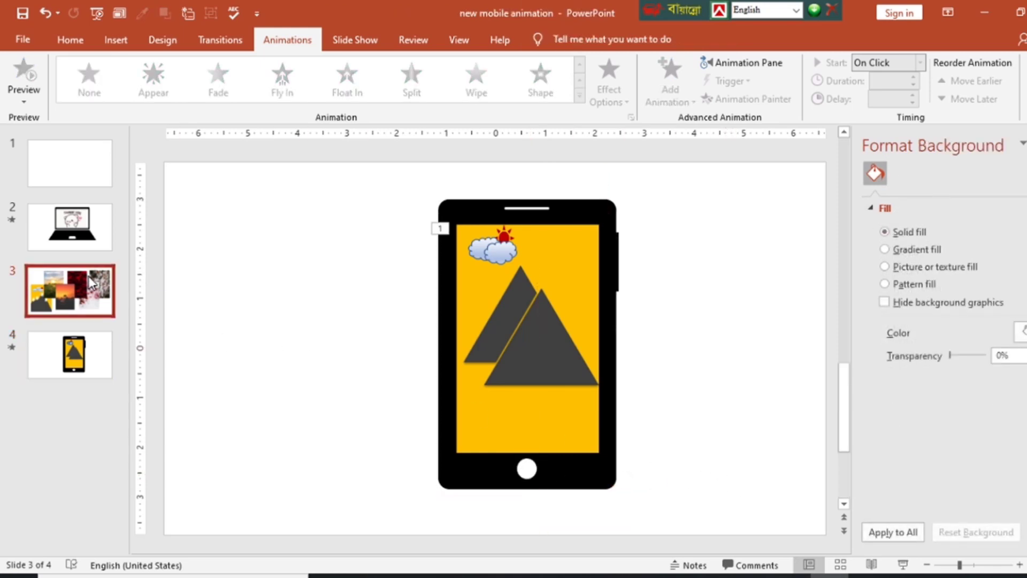
mouse_move(301, 433)
left_mouse_down()
mouse_move(286, 355)
mouse_move(282, 392)
left_mouse_up()
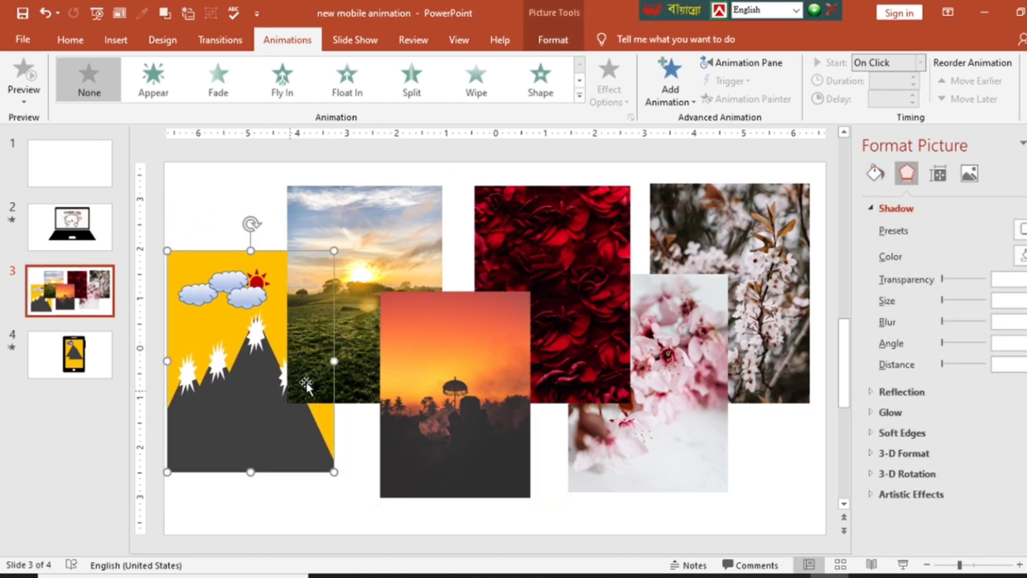
left_click(375, 381, "shift")
left_click(393, 381, "shift")
left_click(355, 458)
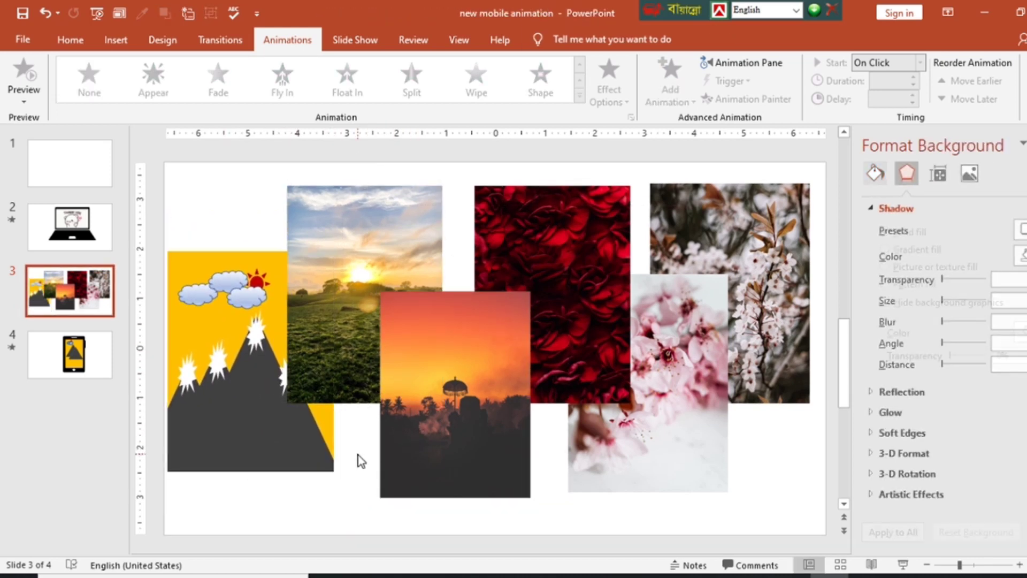
key("ctrl+a")
left_click(262, 403, "shift")
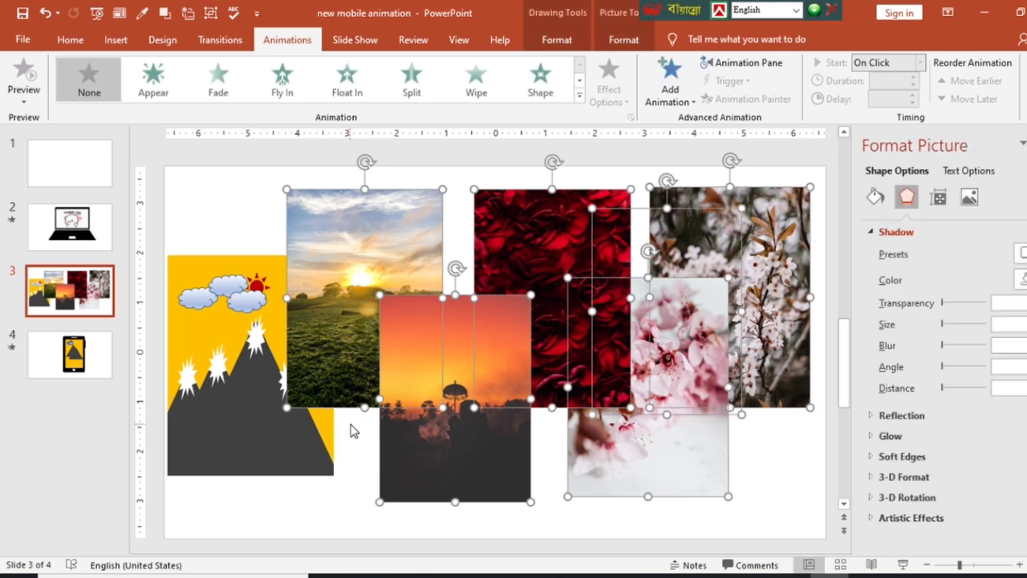
key("Delete")
Step: Paste the photos onto slide 4 and place them left of the phone
left_click(88, 364)
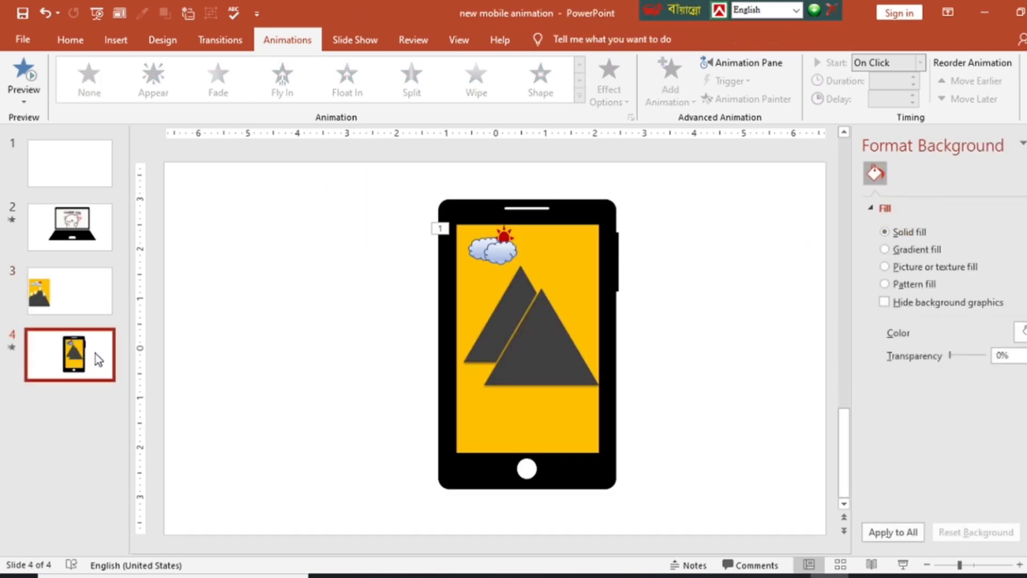
key("ctrl+v")
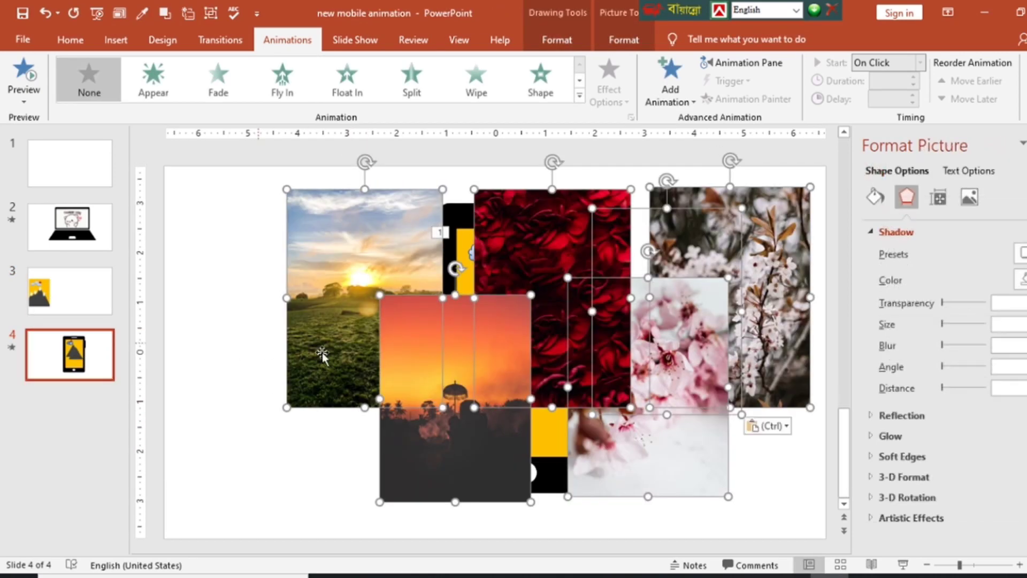
mouse_move(378, 393)
left_mouse_down()
mouse_move(418, 562)
mouse_move(144, 302)
left_mouse_up()
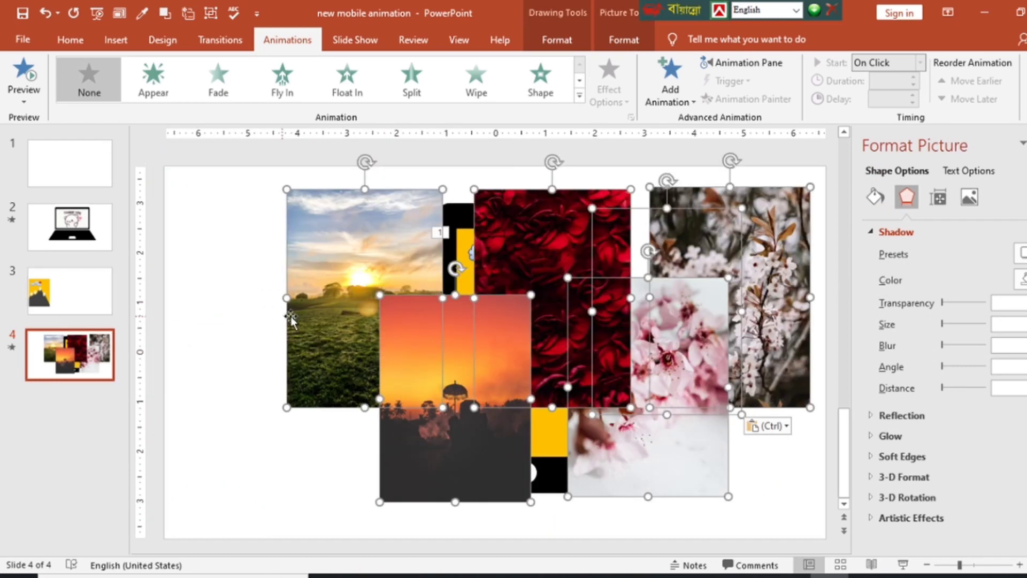
mouse_move(143, 298)
left_mouse_down()
mouse_move(329, 366)
mouse_move(177, 385)
left_mouse_up()
Step: Position the sunset photo over the phone screen and widen it to fit
left_click(768, 359)
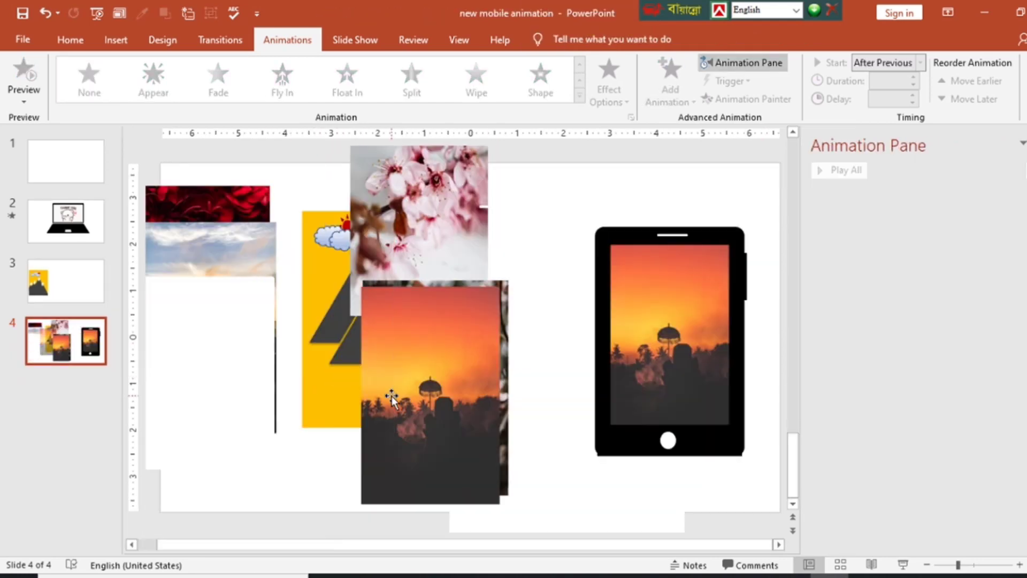
left_click_drag(391, 396, 394, 387)
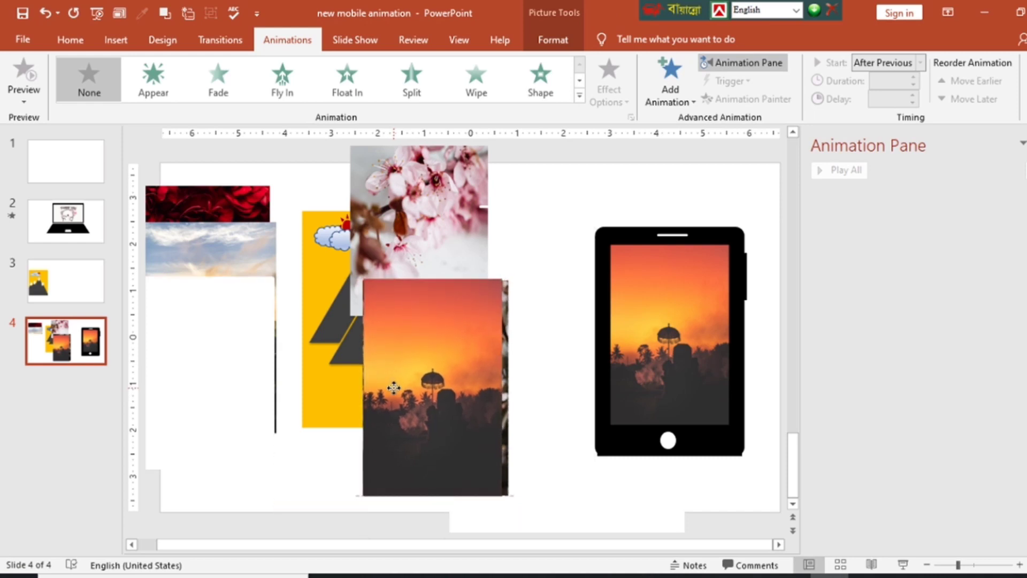
left_click_drag(394, 388, 392, 389)
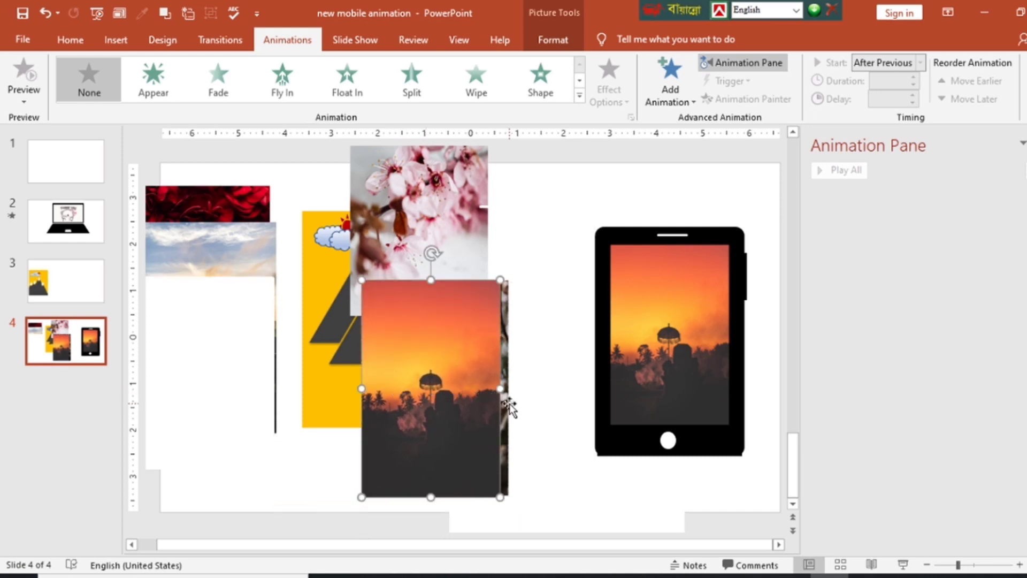
mouse_move(510, 404)
left_mouse_down()
mouse_move(501, 387)
mouse_move(453, 422)
mouse_move(588, 463)
mouse_move(718, 383)
left_mouse_up()
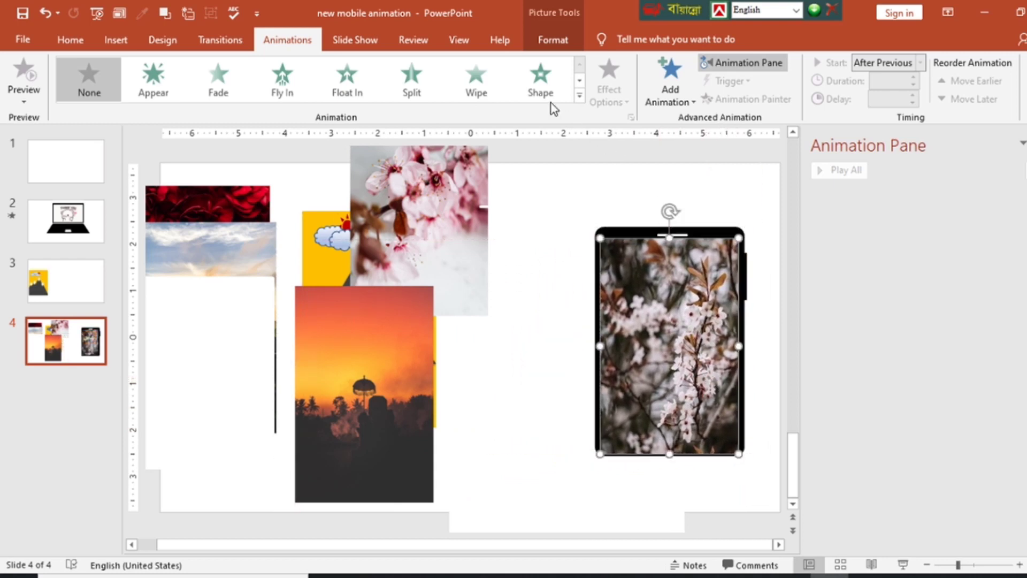
Step: Undo the blossom photo placement and give the sunset photo a Fly In animation
left_click(546, 40)
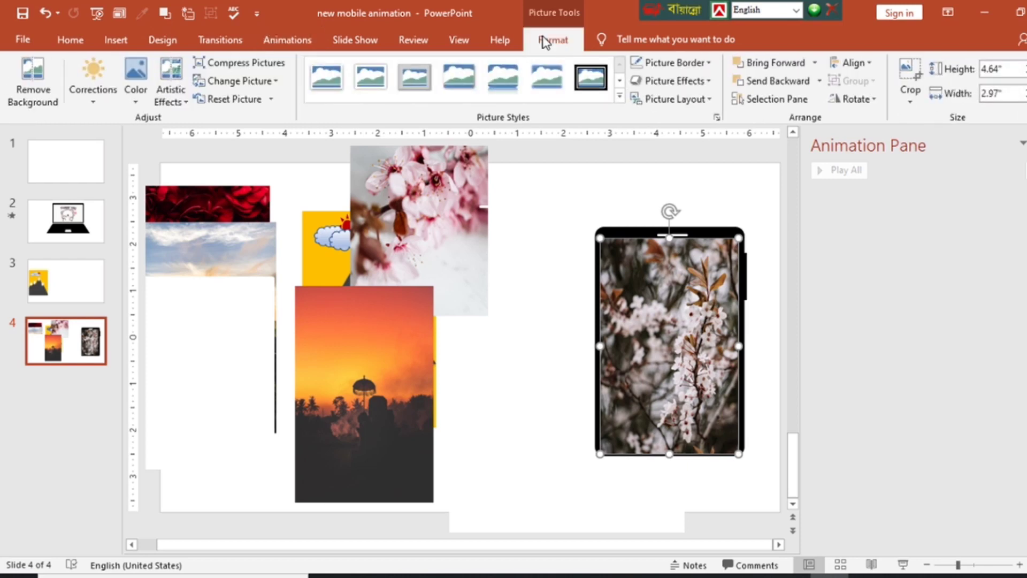
key("ctrl+z")
left_click(626, 339)
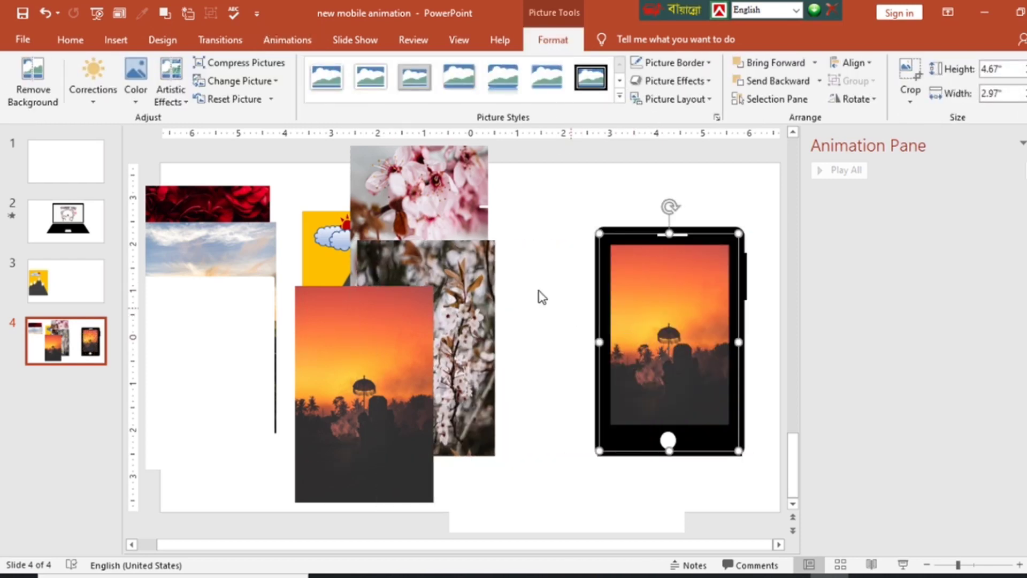
left_click(309, 39)
left_click(283, 77)
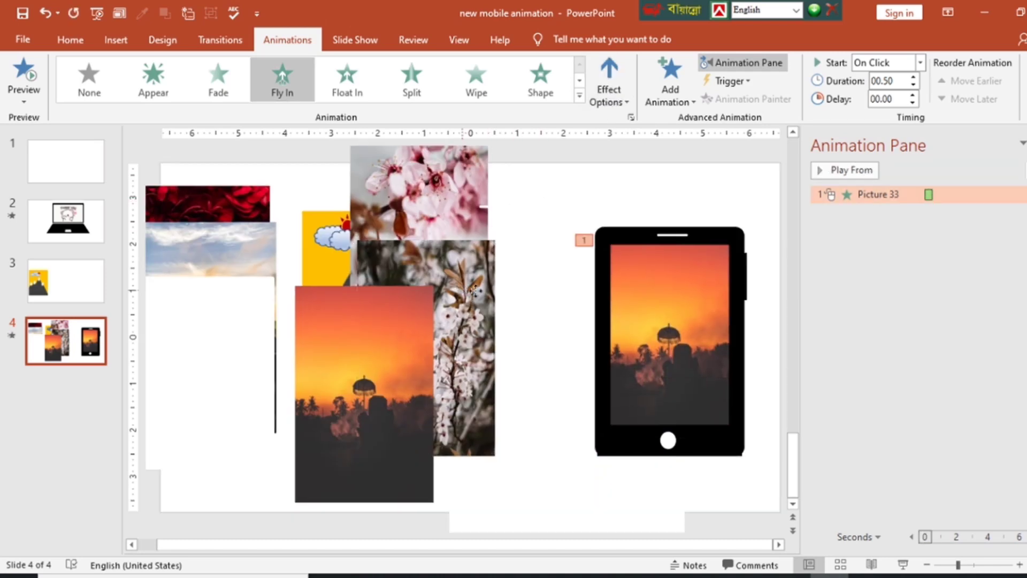
Step: Move the blossom photo onto the phone, send it behind the frame, and apply Fly In
left_click_drag(457, 293, 704, 284)
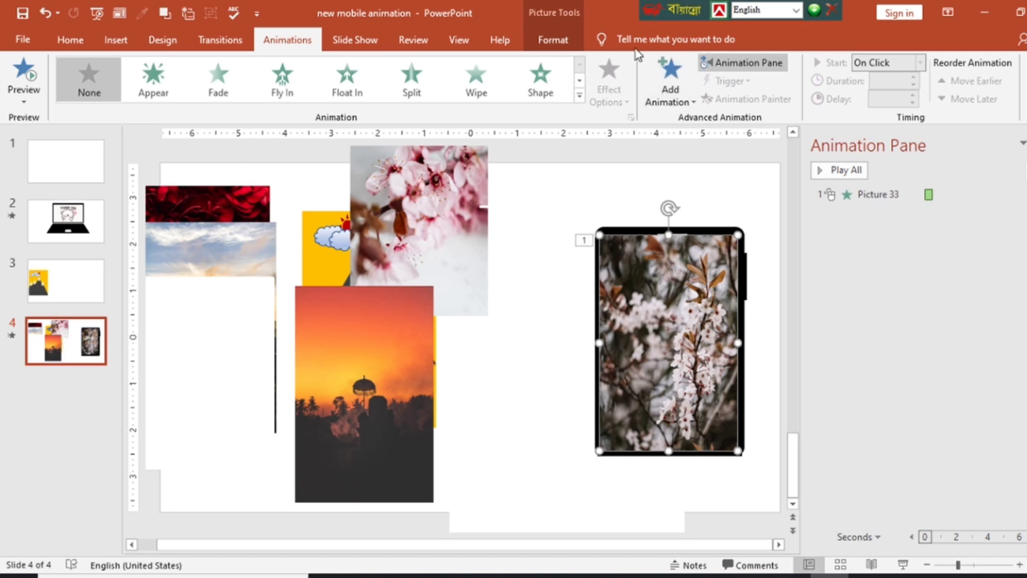
left_click(552, 40)
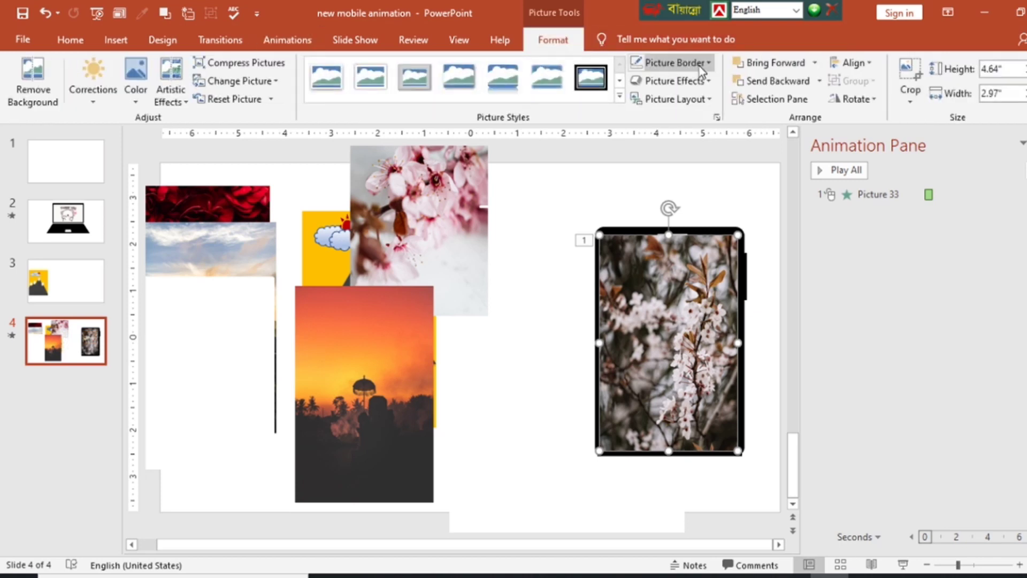
left_click(756, 84)
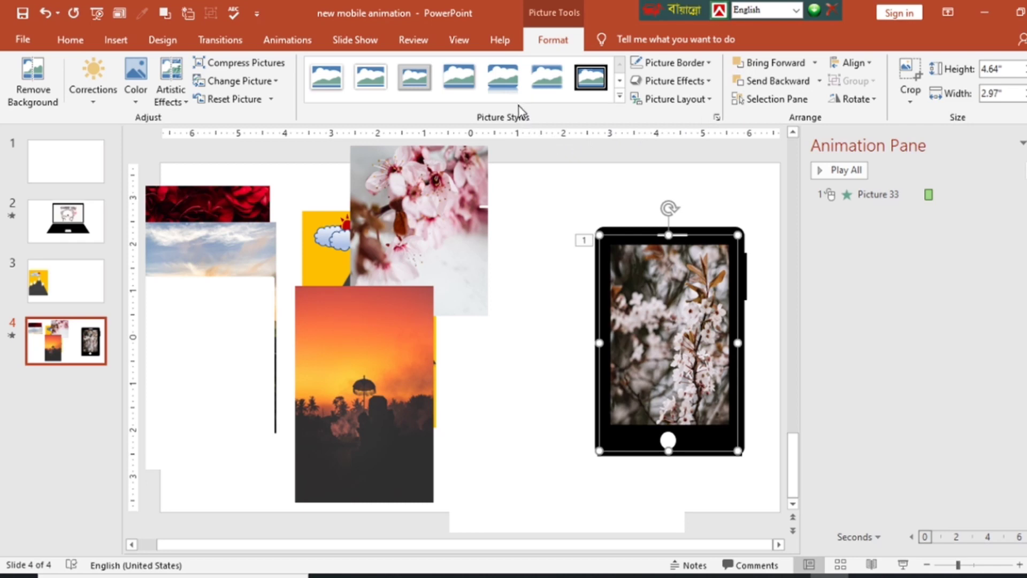
left_click(287, 40)
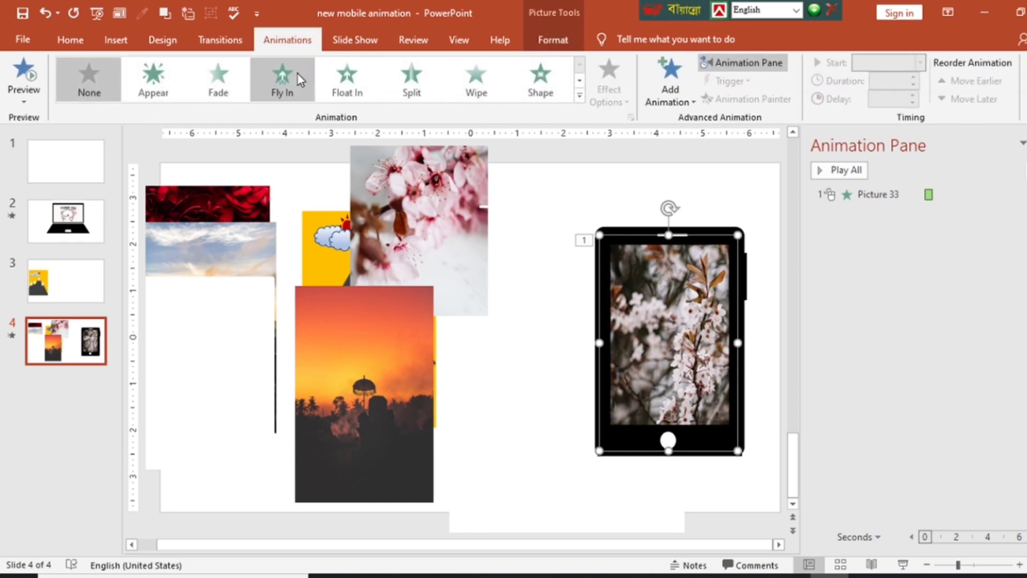
left_click(282, 80)
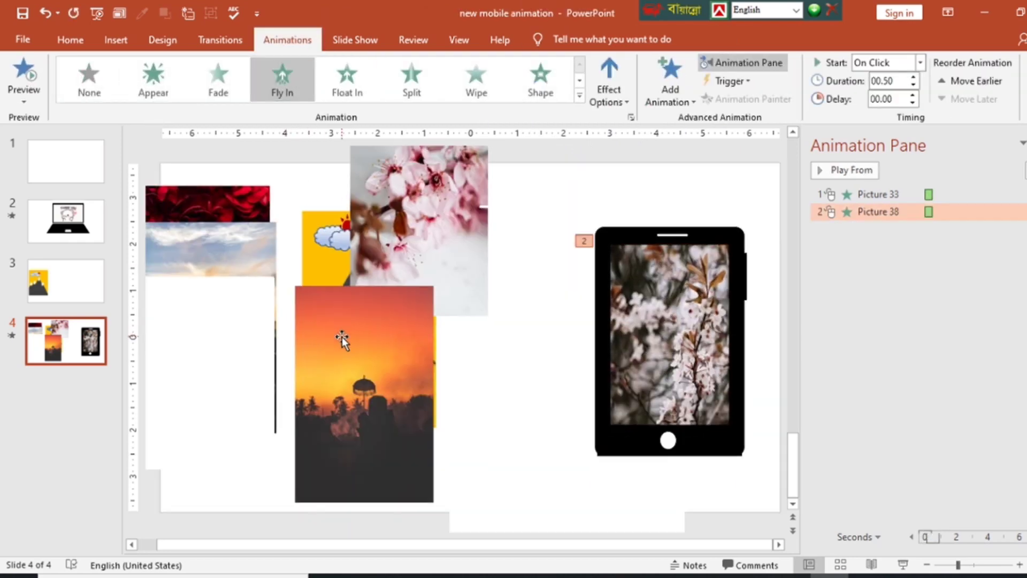
Step: Delete the spare sunset photo from the slide
left_click_drag(328, 353, 476, 335)
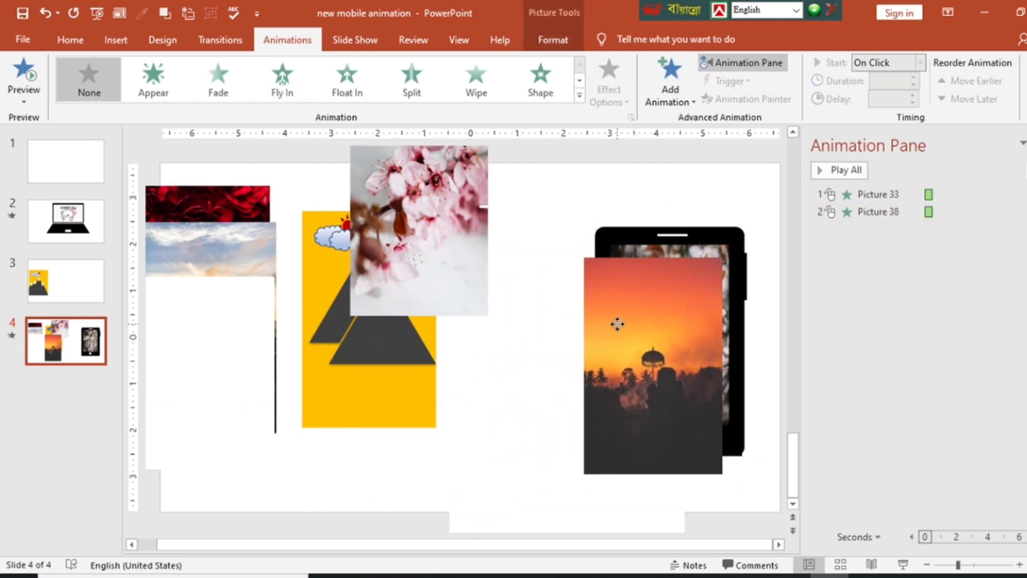
left_click(666, 364)
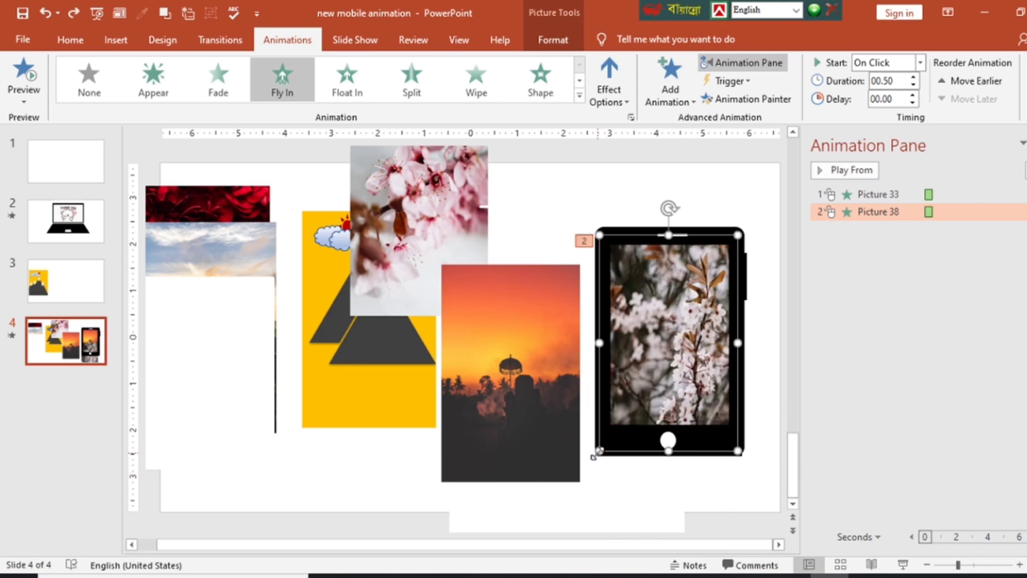
left_click(571, 454)
key("Delete")
left_click(314, 321)
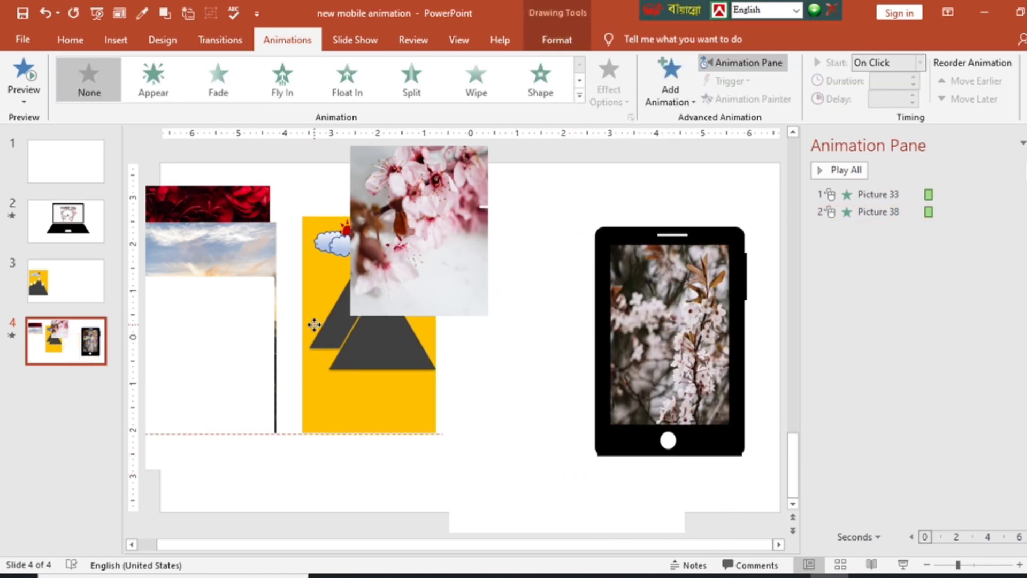
Step: Place the cherry photo on the phone screen behind the frame with a Fly In animation
mouse_move(468, 252)
left_mouse_down()
mouse_move(721, 379)
mouse_move(619, 378)
mouse_move(685, 386)
left_mouse_up()
key("Delete")
key("ctrl+v")
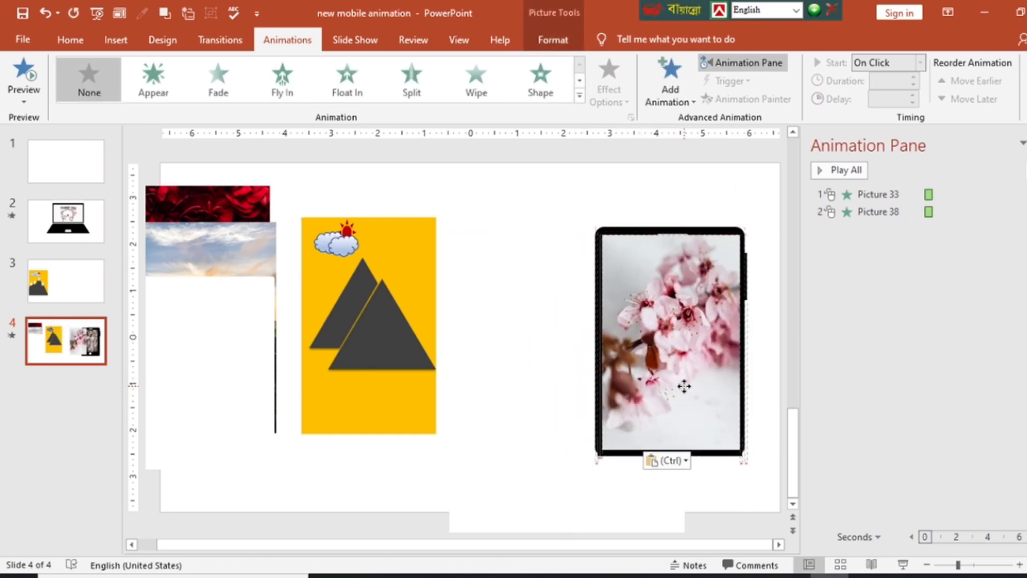
left_click(553, 39)
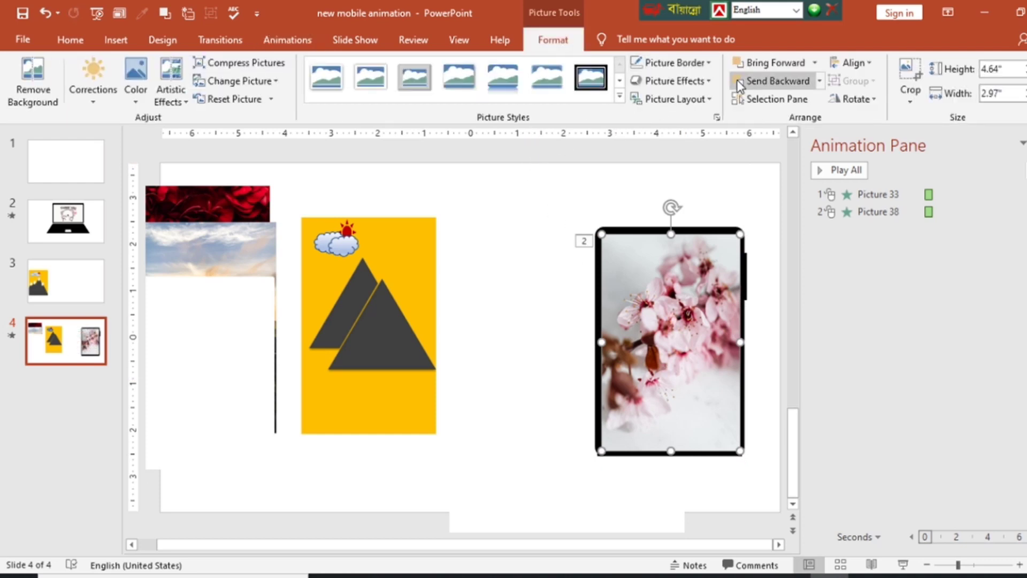
left_click(749, 85)
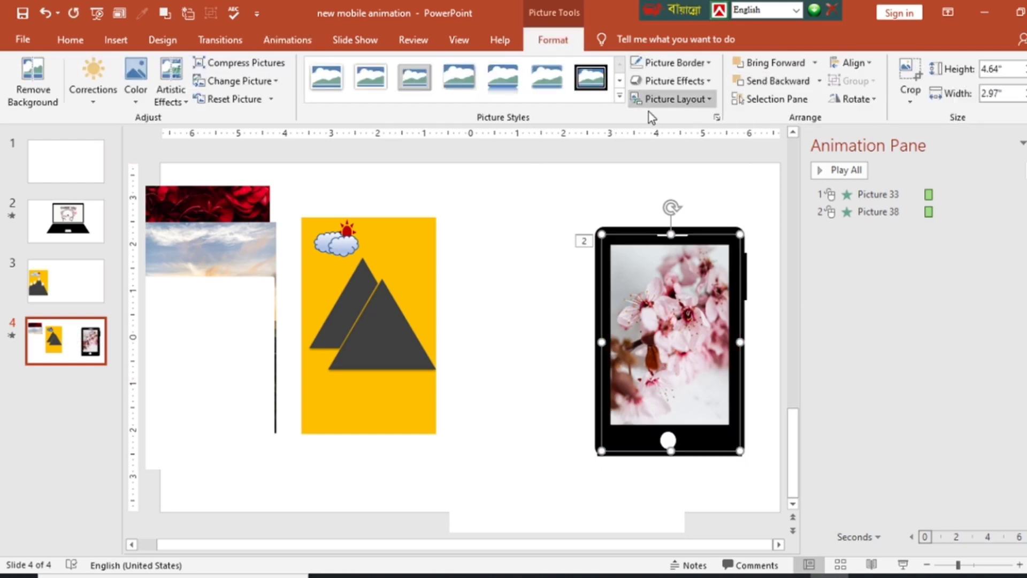
left_click(271, 47)
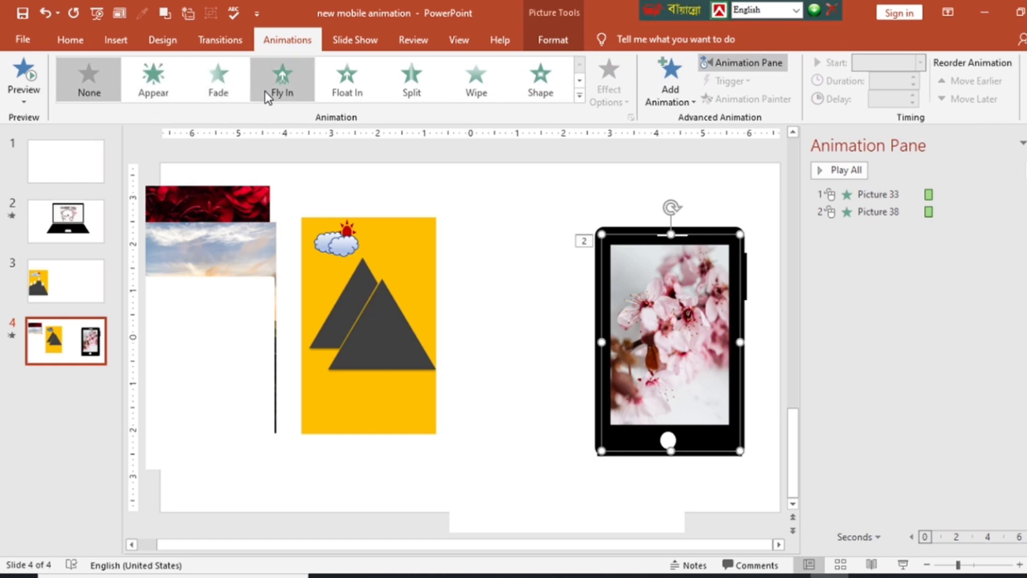
left_click(278, 80)
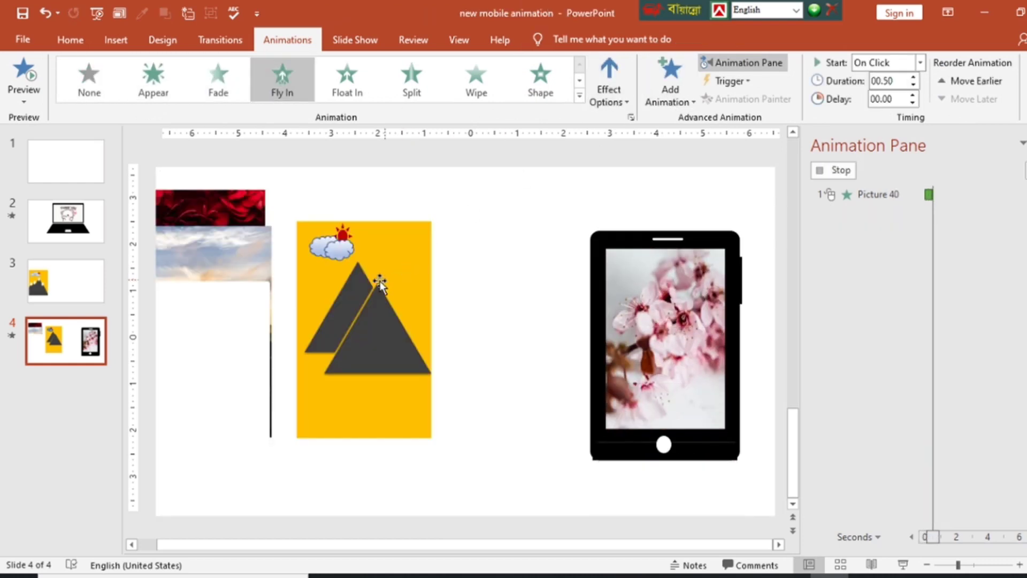
Step: Place the landscape photo on the phone with Fly In, sent two layers back behind the frame
mouse_move(217, 262)
left_mouse_down()
mouse_move(610, 310)
mouse_move(628, 266)
mouse_move(667, 275)
left_mouse_up()
key("ctrl+x")
key("ctrl+v")
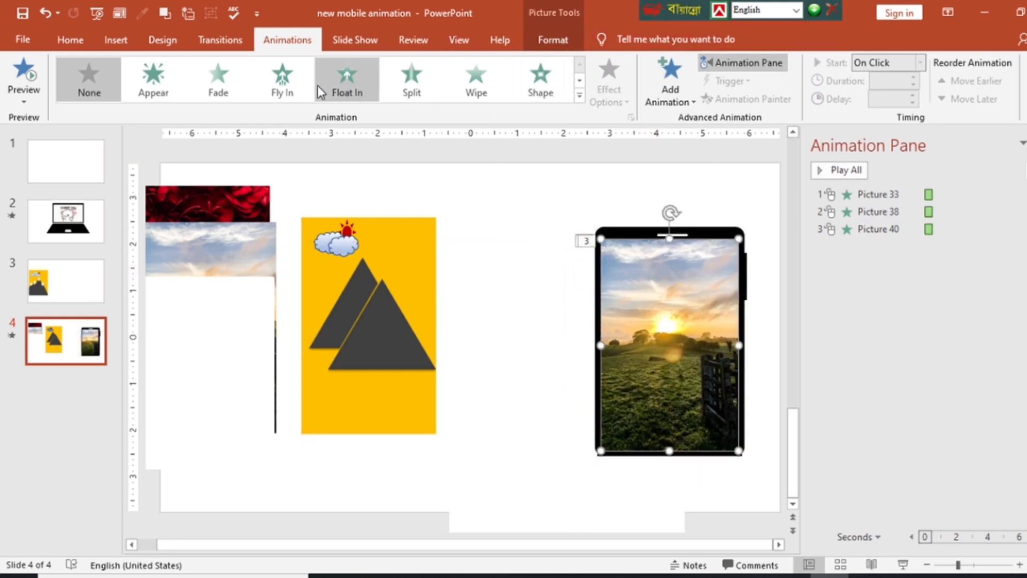
left_click(293, 86)
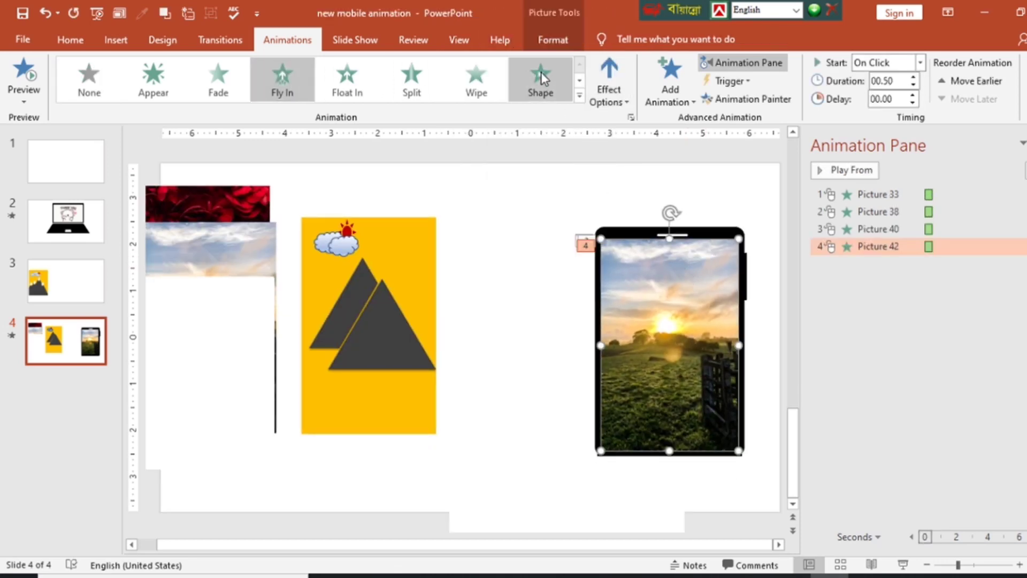
left_click(552, 39)
left_click(776, 81)
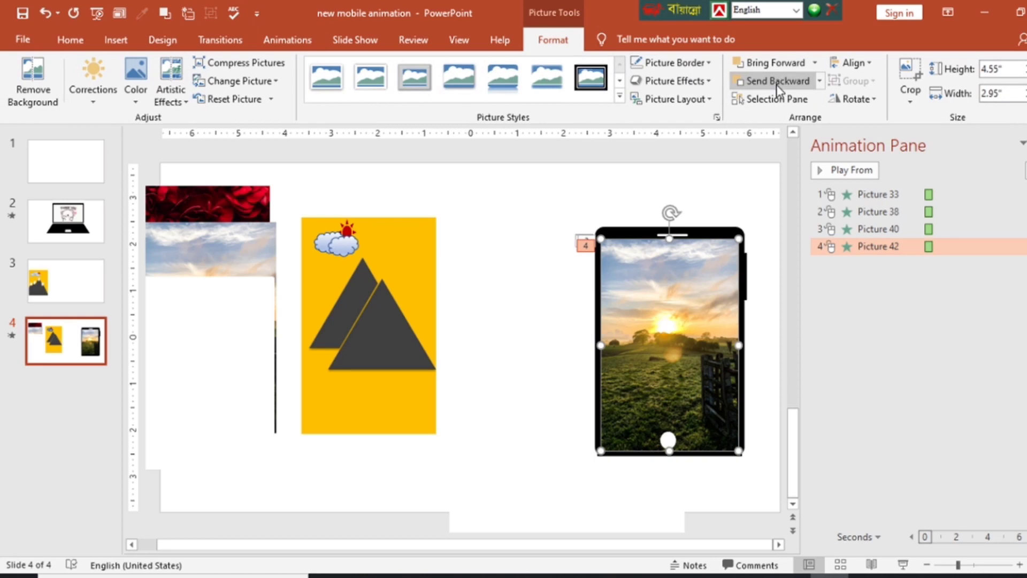
left_click(776, 83)
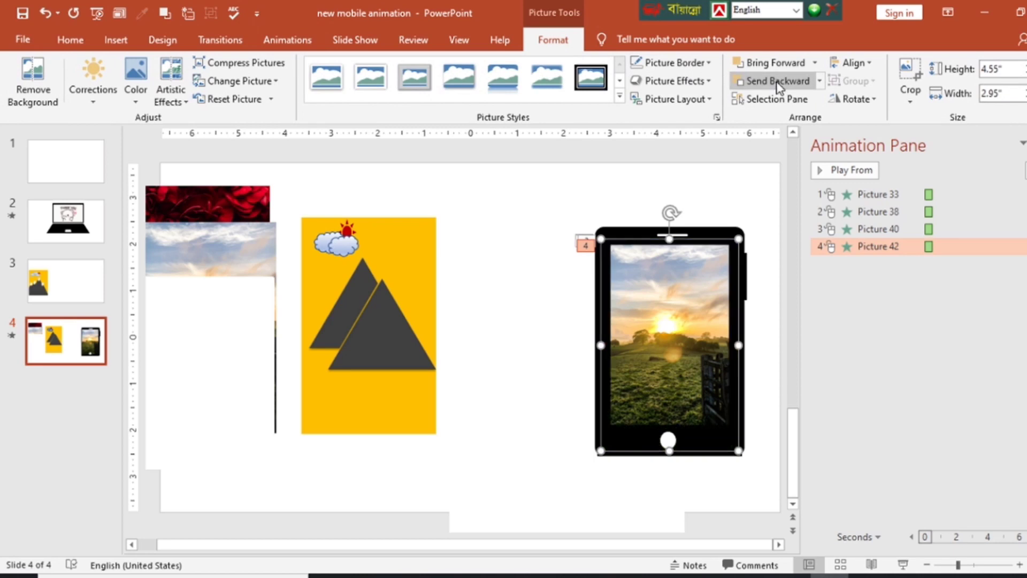
Step: Move the spare landscape copy aside and bring the red flower photo onto the phone screen
left_click_drag(210, 234, 540, 236)
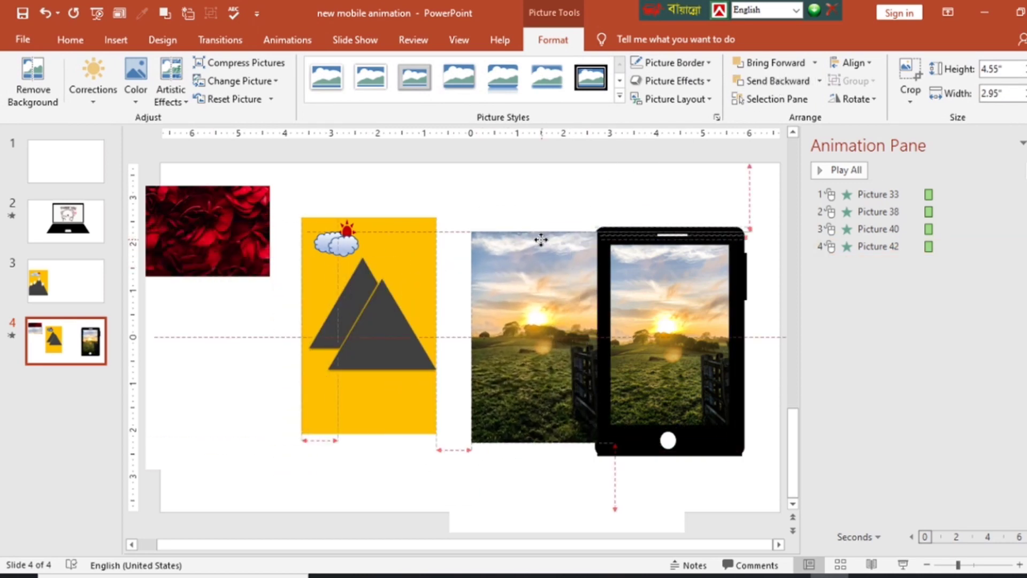
left_click(396, 214)
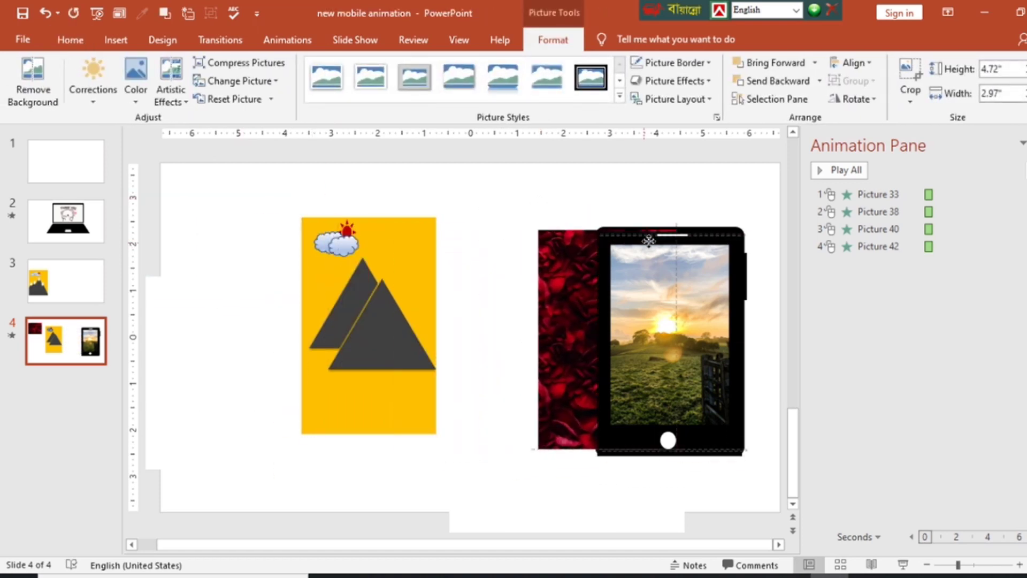
left_click_drag(644, 246, 606, 246)
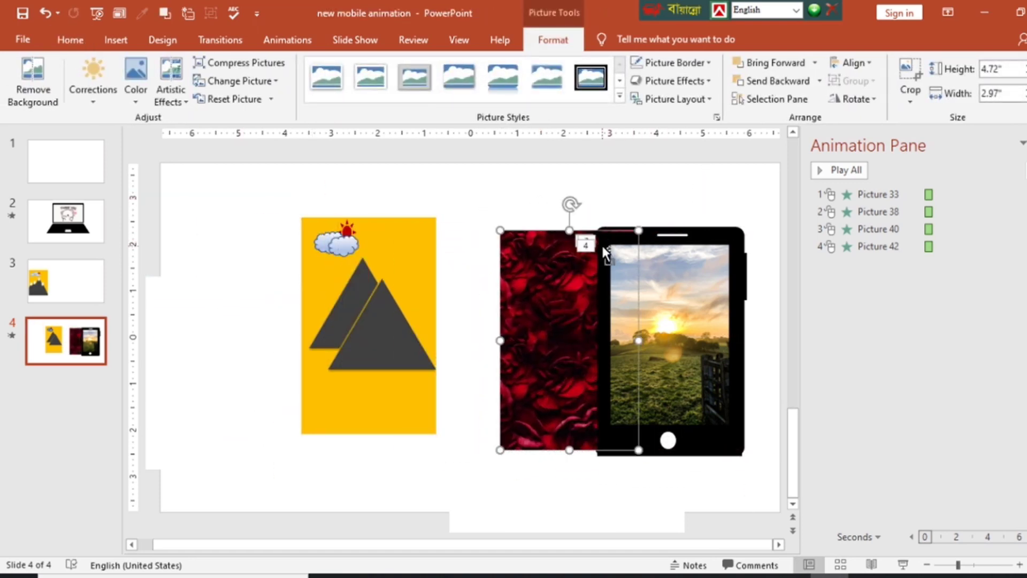
key("ctrl+x")
key("ctrl+v")
left_click_drag(599, 251, 693, 256)
Step: Send the red flower photo back three layers behind the phone frame
left_click(552, 40)
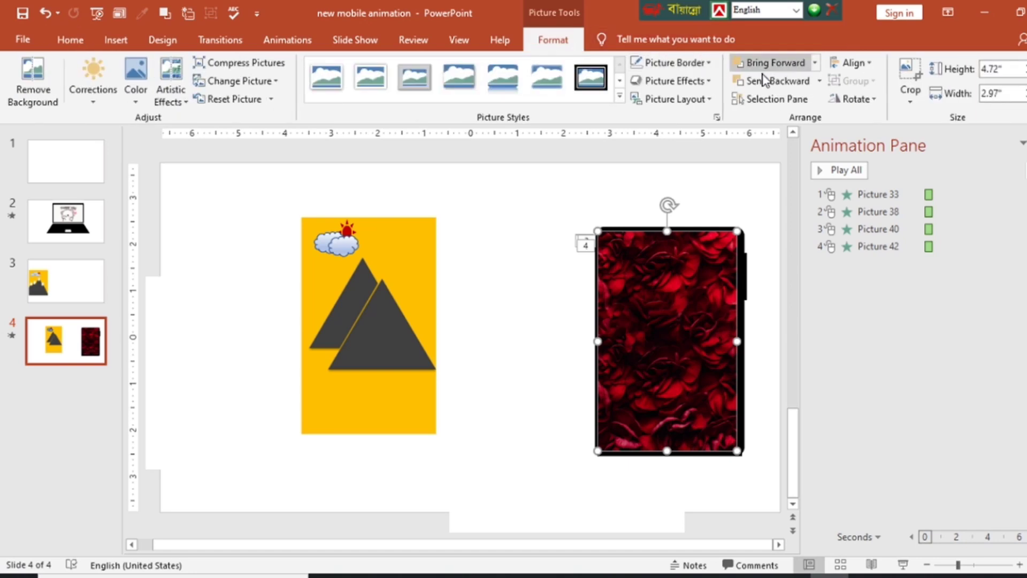
left_click(794, 86)
left_click(794, 86)
left_click(795, 85)
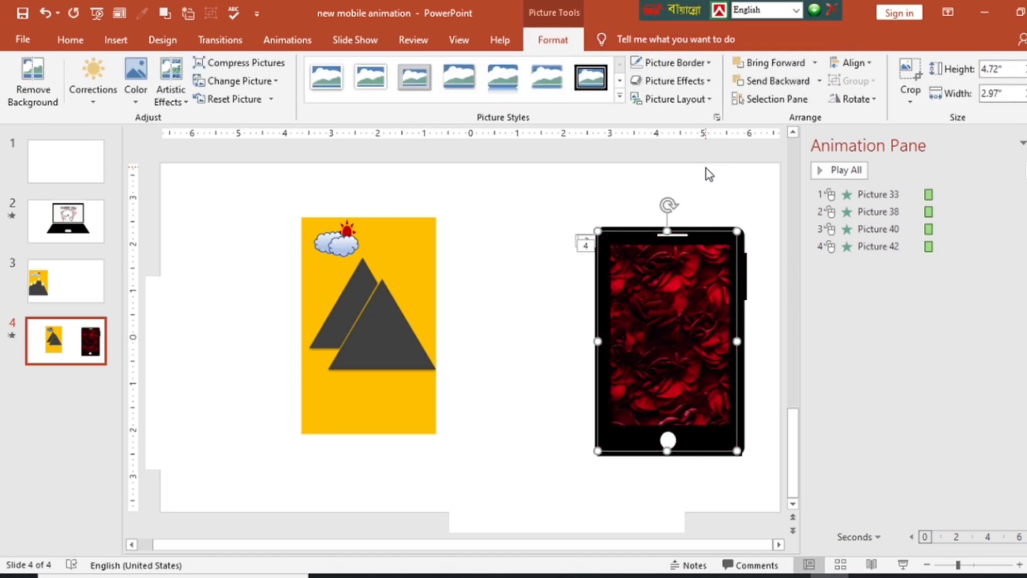
left_click(287, 39)
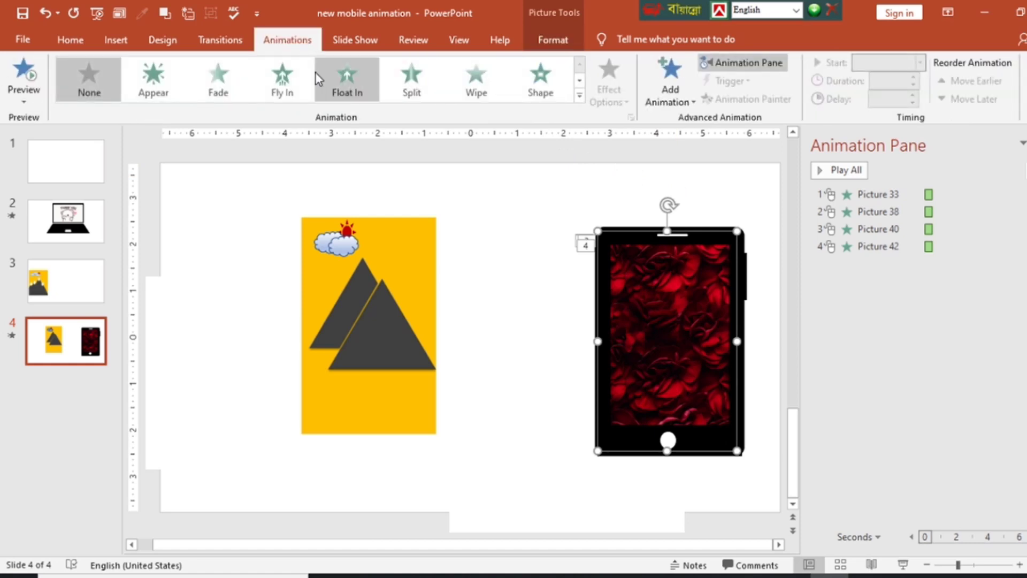
Step: Apply Fly In to the red photo and fit the yellow mountain icon over the phone screen
left_click(310, 74)
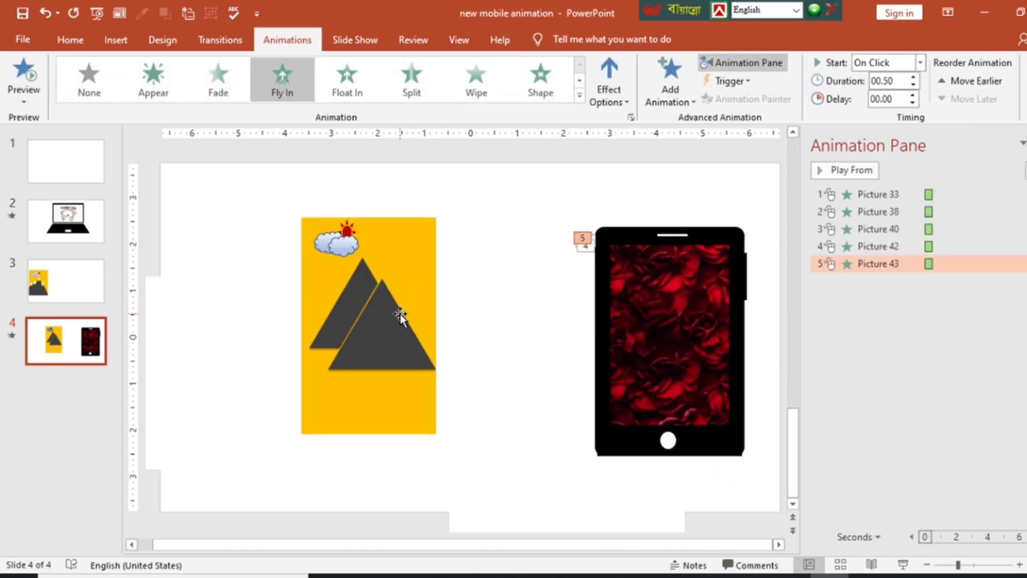
left_click_drag(403, 345, 707, 373)
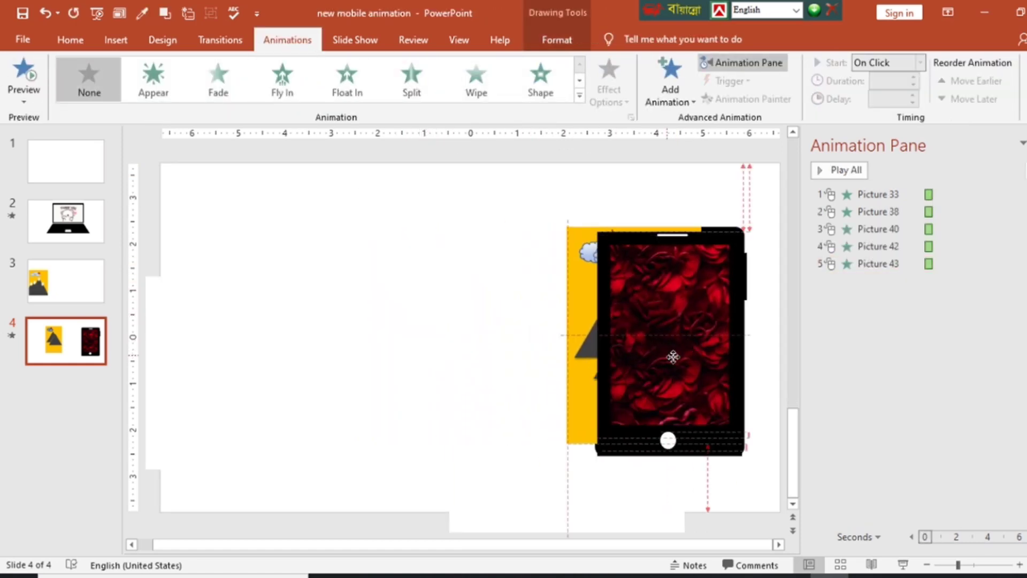
key("ctrl+x")
key("ctrl+v")
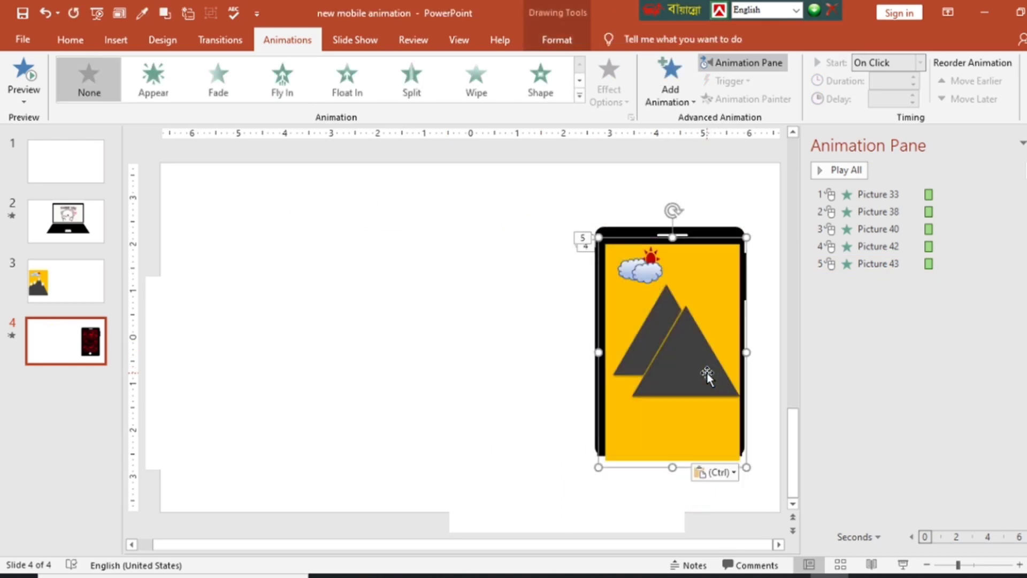
left_click_drag(703, 370, 686, 340)
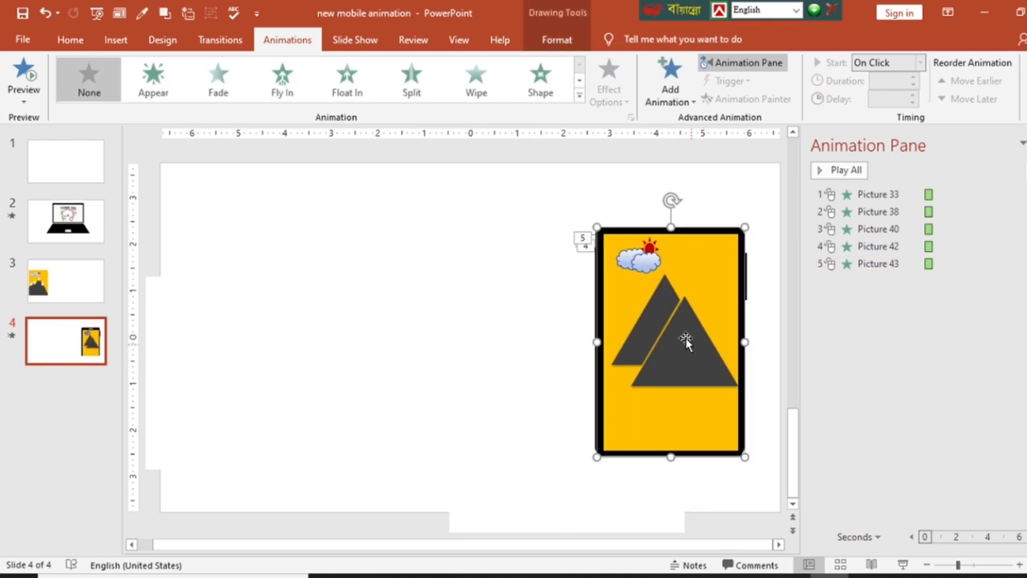
Step: Give the mountain icon a Fly In animation and send it three layers back behind the frame
left_click(282, 81)
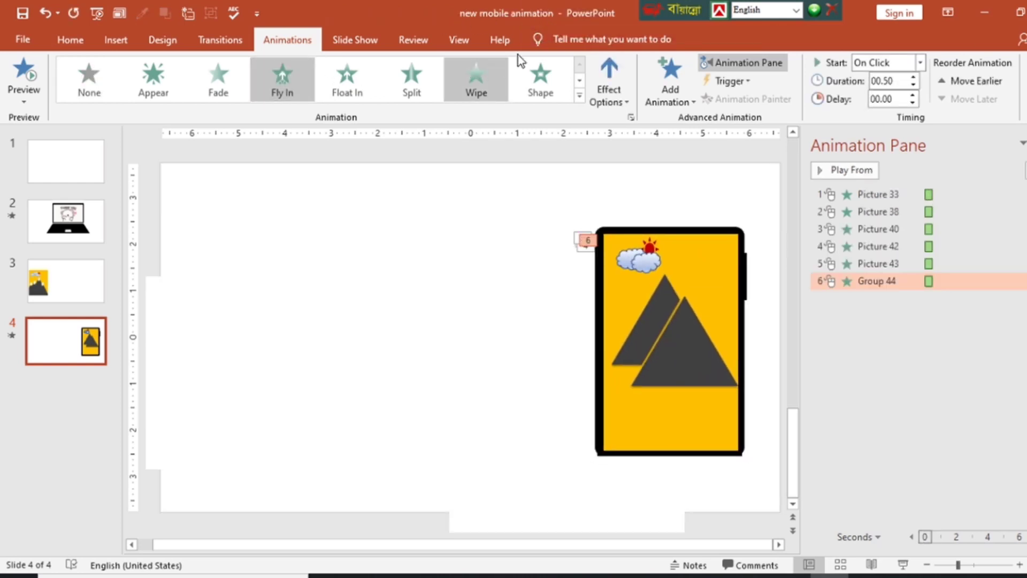
left_click(557, 39)
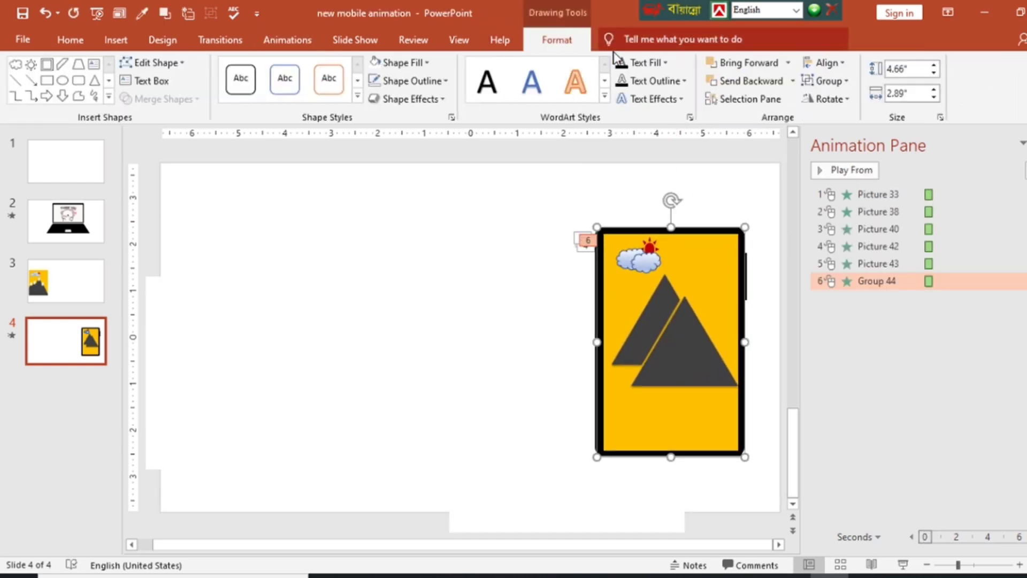
left_click(727, 81)
left_click(726, 81)
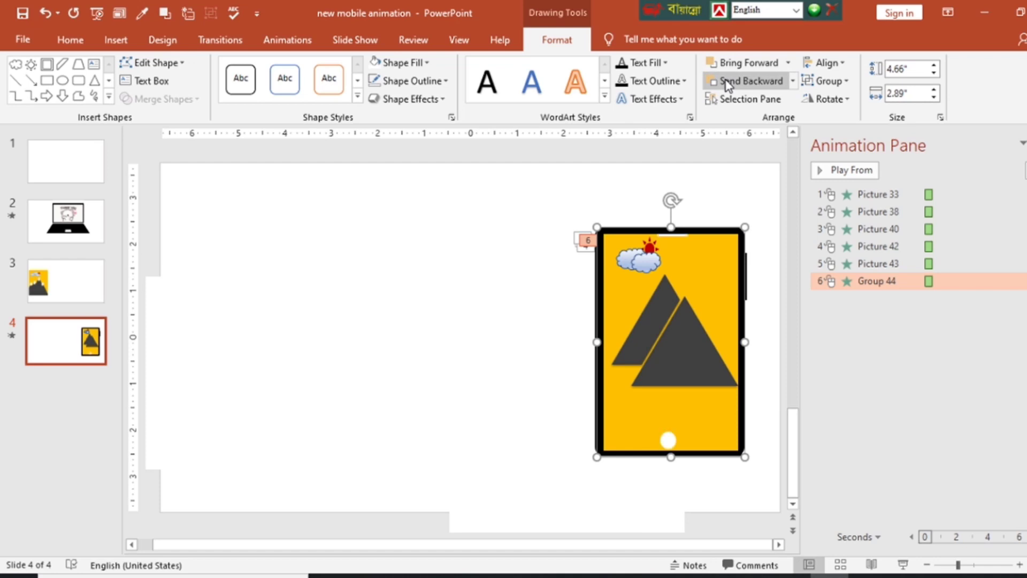
left_click(727, 82)
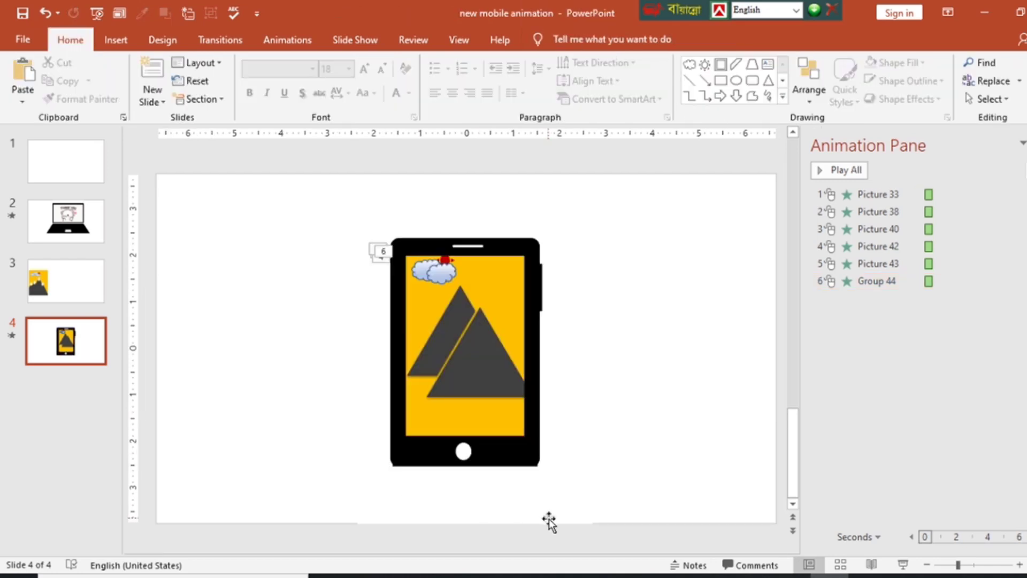
left_click(872, 565)
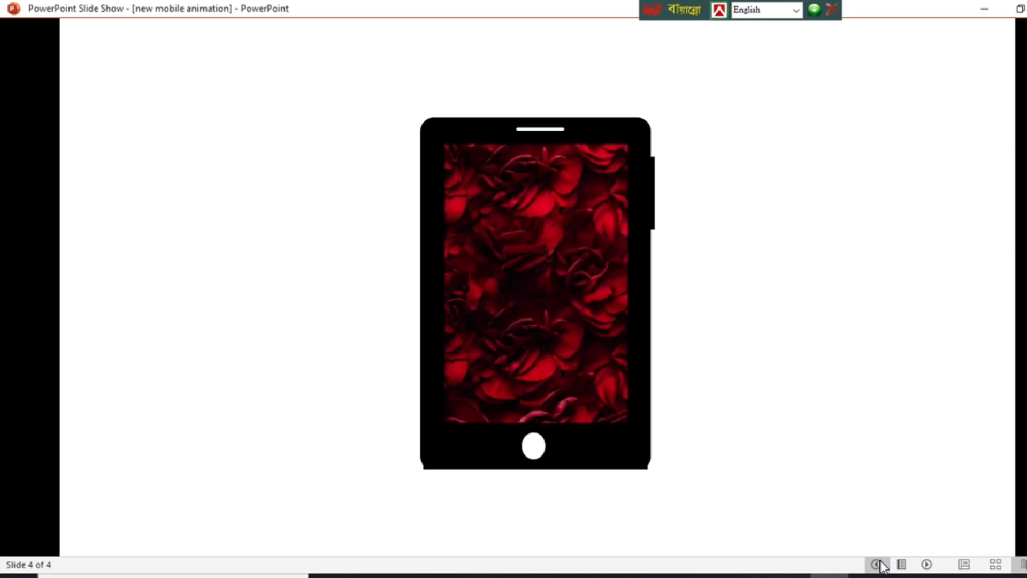
key("Escape")
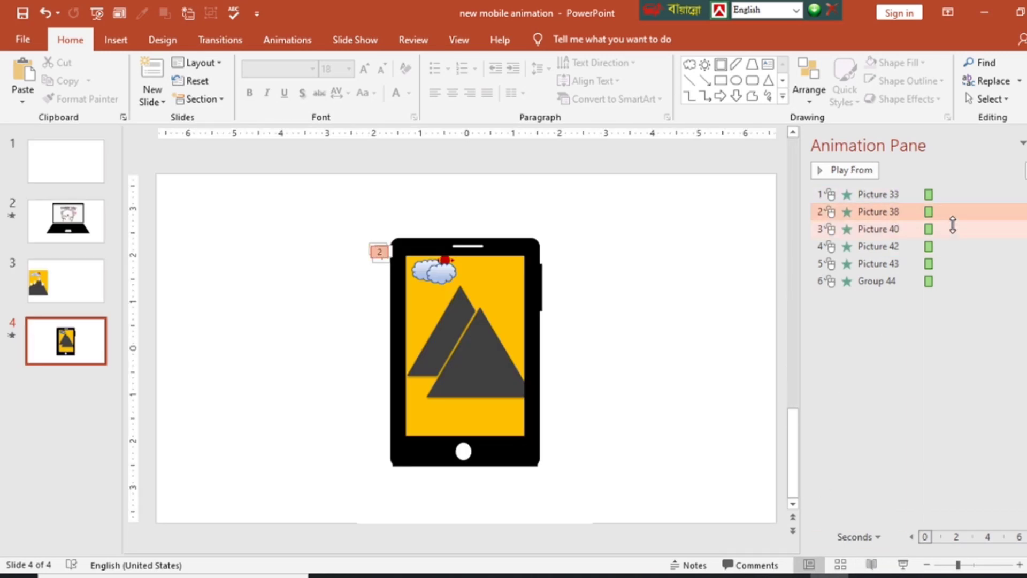
Step: Set the duration of all six Fly In animations to 1 seconds (Fast)
left_click_drag(958, 197, 964, 280)
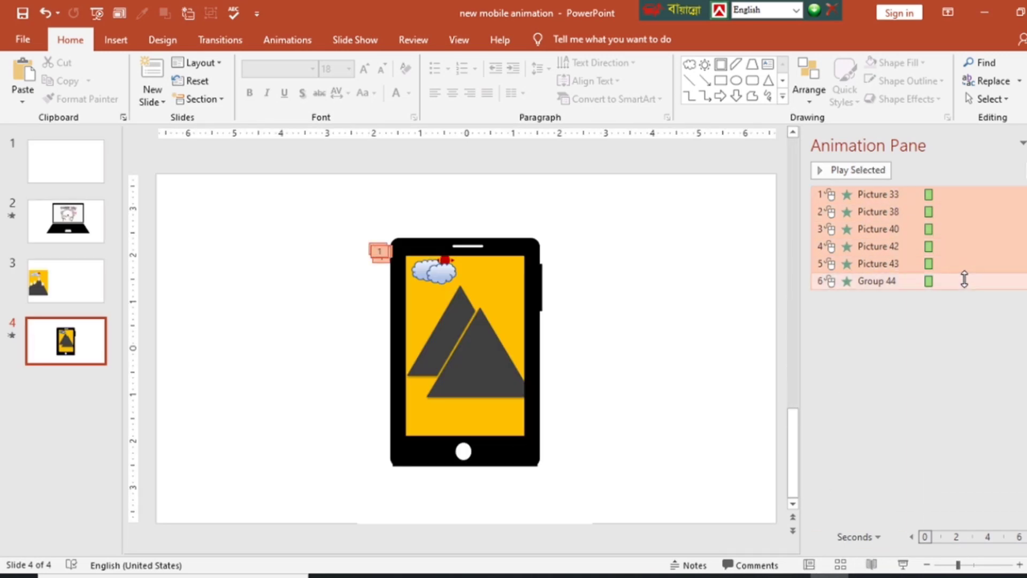
right_click(963, 281)
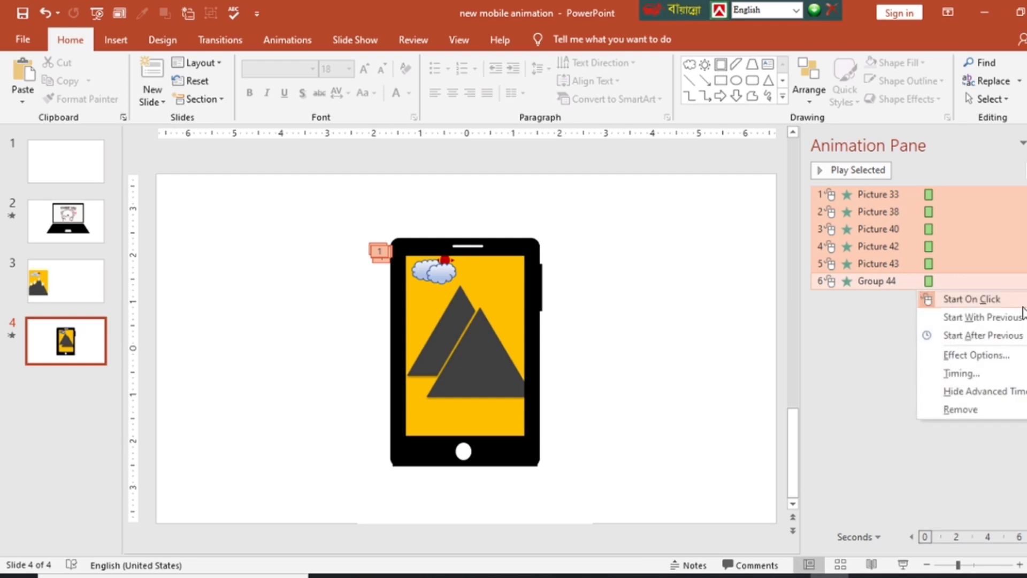
left_click(984, 369)
left_click(580, 238)
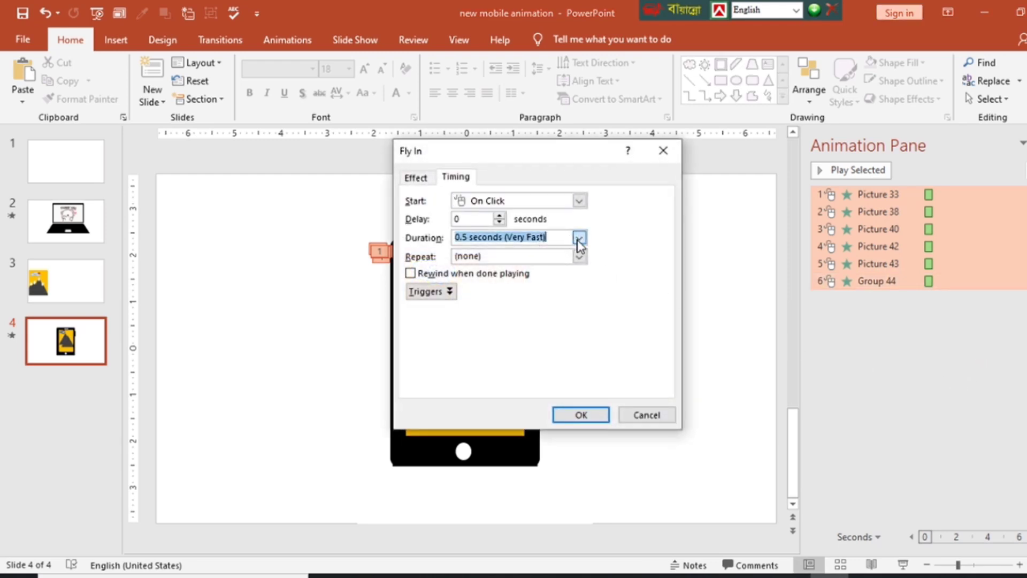
left_click(553, 296)
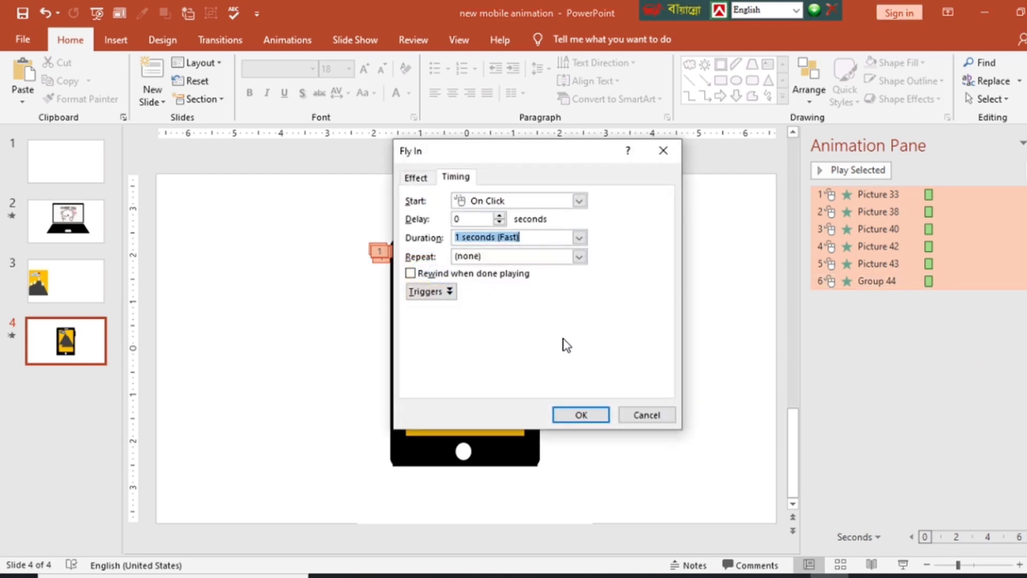
left_click(593, 417)
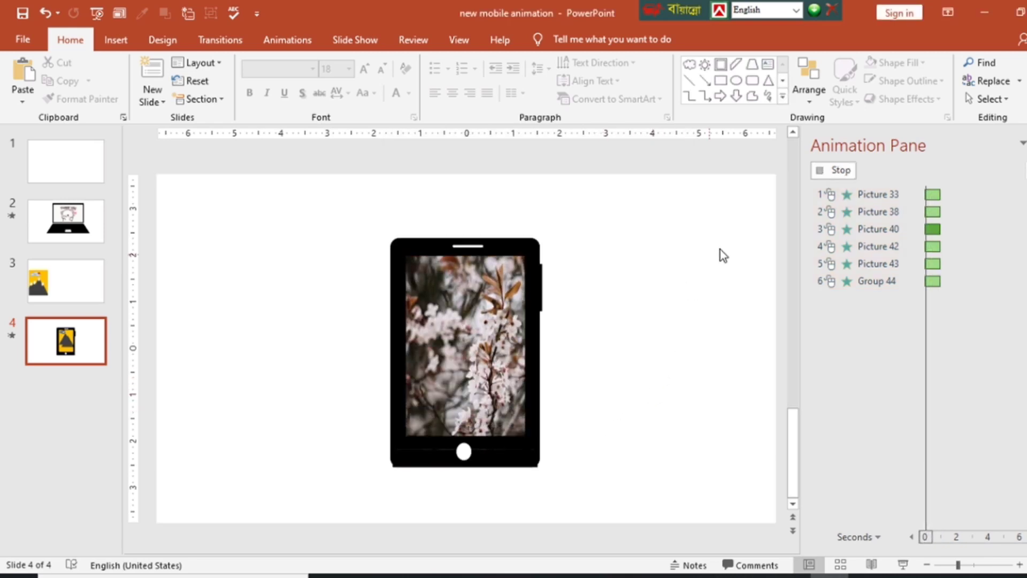
left_click(1019, 207)
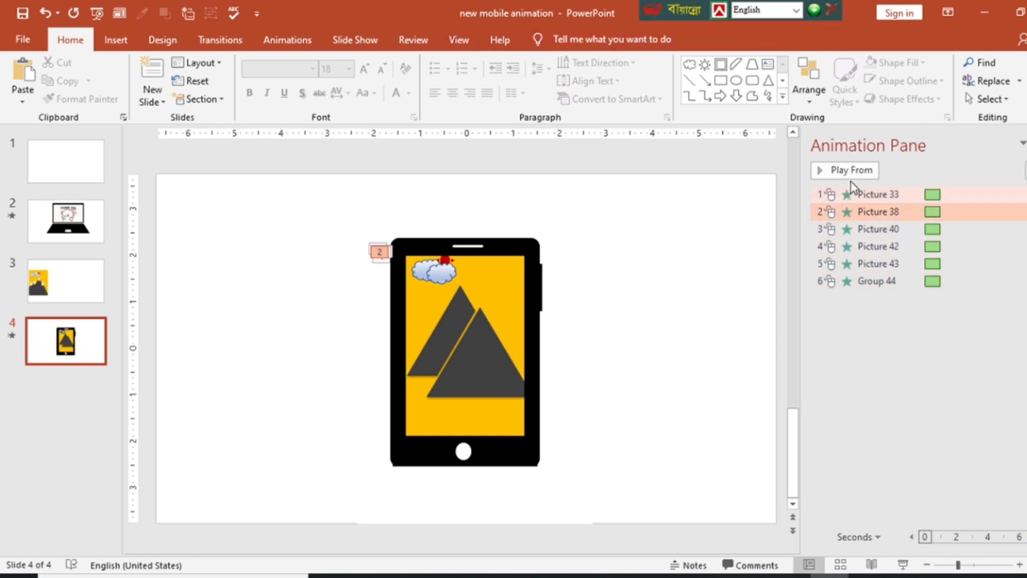
Step: Set Picture 38 and Picture 40 animations to start After Previous
left_click(299, 39)
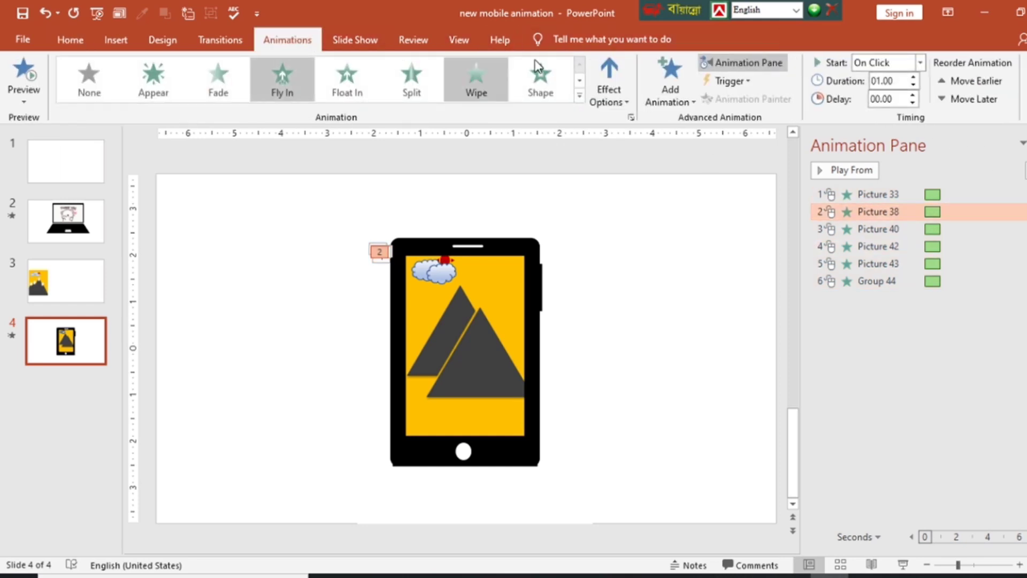
left_click(918, 64)
left_click(890, 111)
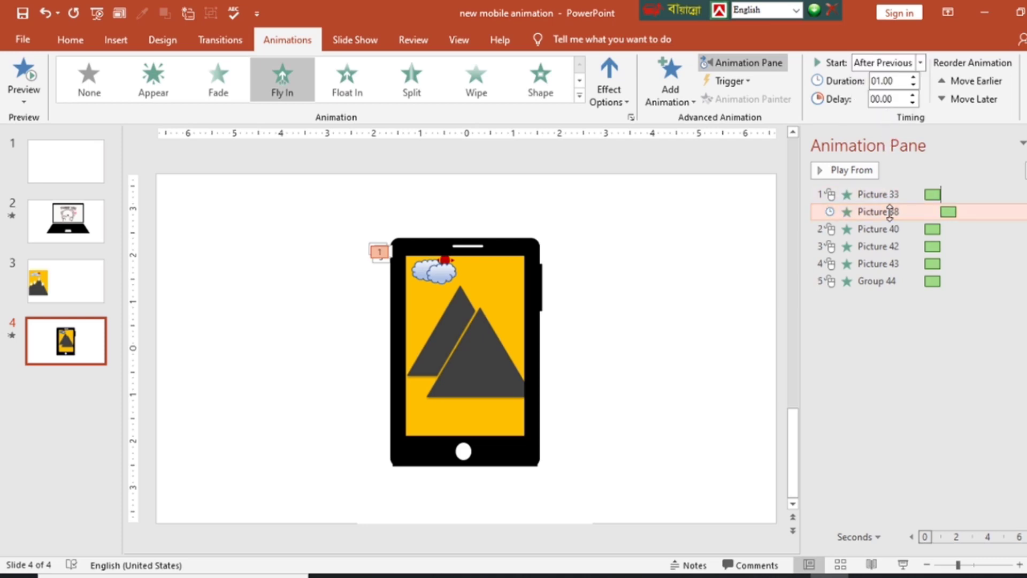
left_click(920, 62)
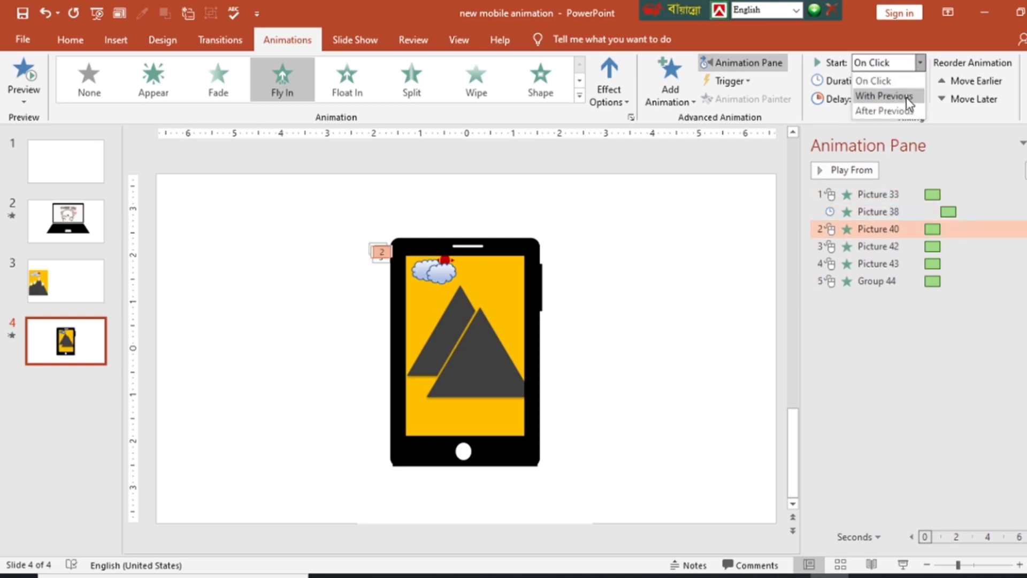
left_click(907, 96)
left_click(920, 63)
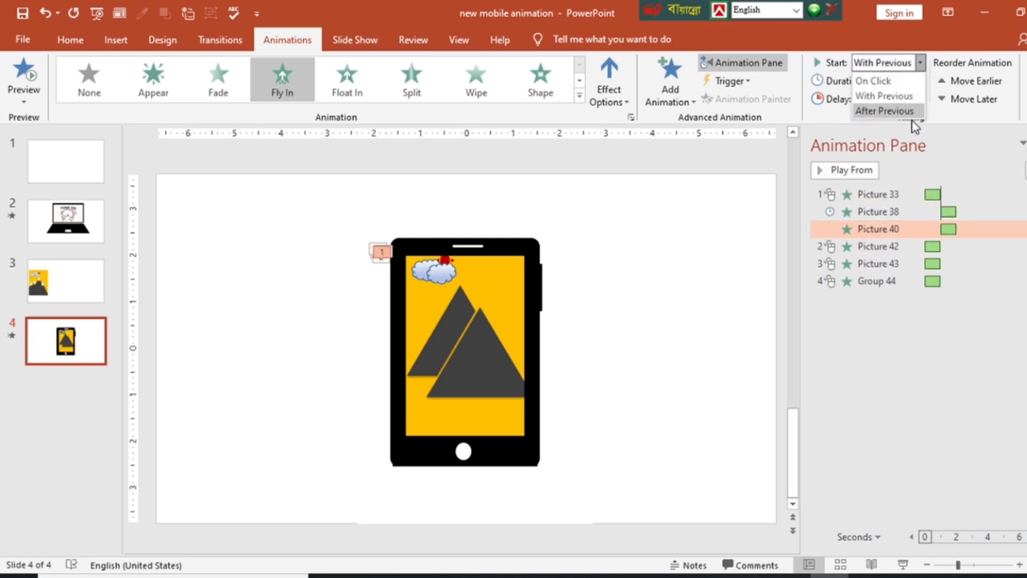
left_click(889, 111)
Step: Set Picture 42, Picture 43 and Group 44 animations to start After Previous
left_click(951, 246)
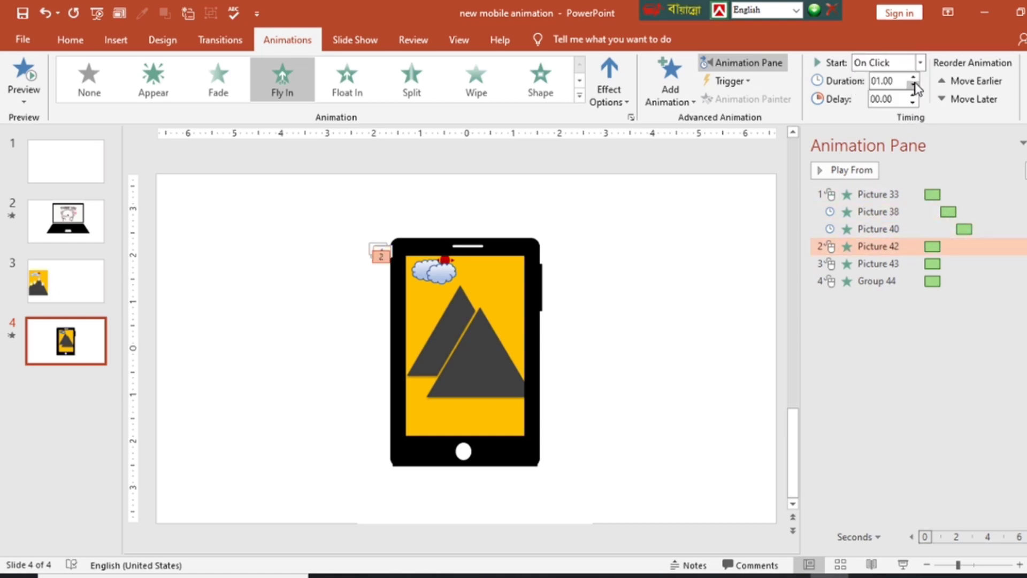
left_click(921, 63)
left_click(919, 105)
left_click(934, 263)
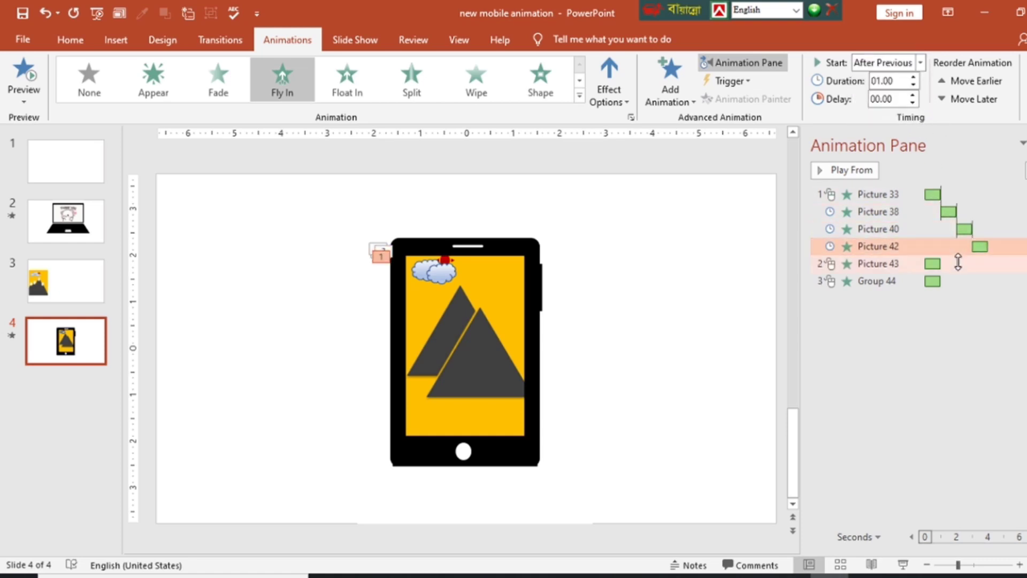
left_click(920, 62)
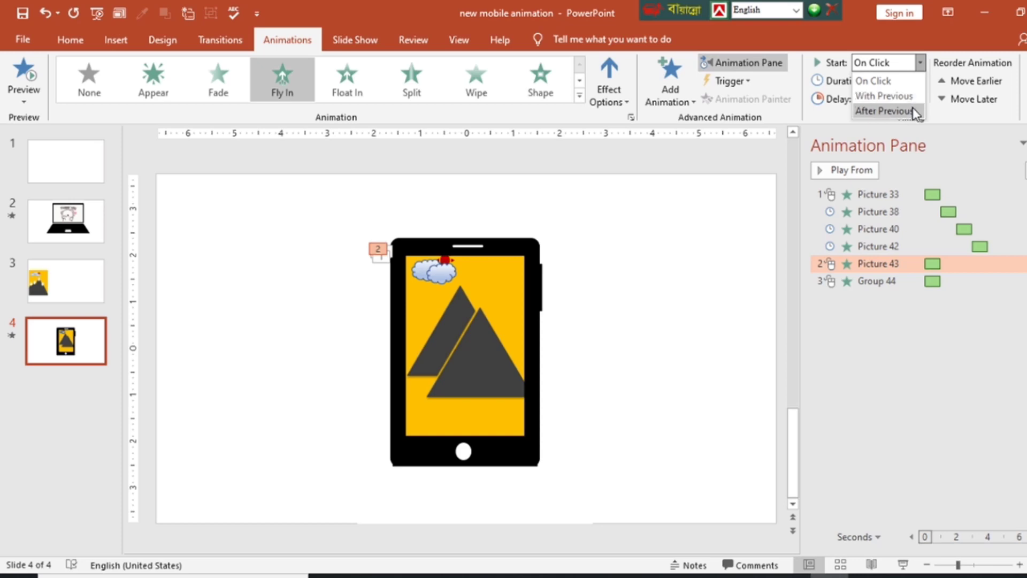
left_click(912, 110)
left_click(956, 280)
left_click(920, 62)
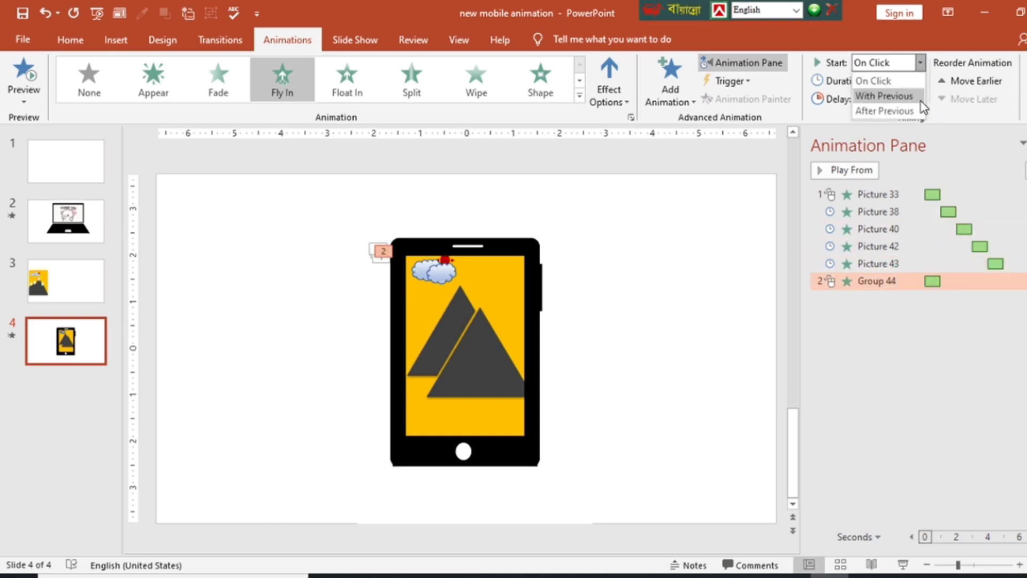
left_click(904, 110)
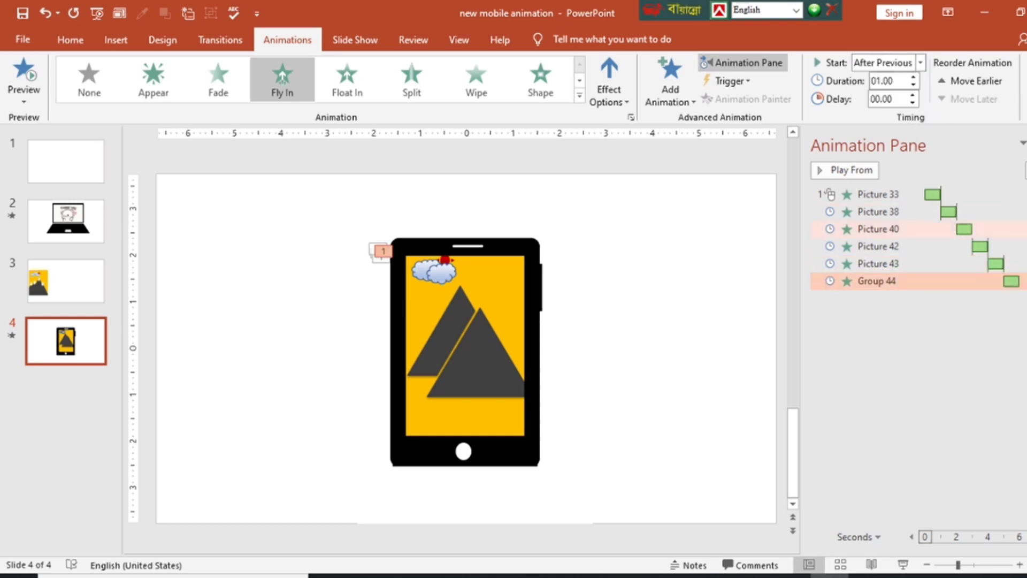
left_click(991, 196)
Step: Select all six animations and set Fly In direction From Bottom with a 1 sec smooth end
left_click_drag(1000, 212, 1024, 282)
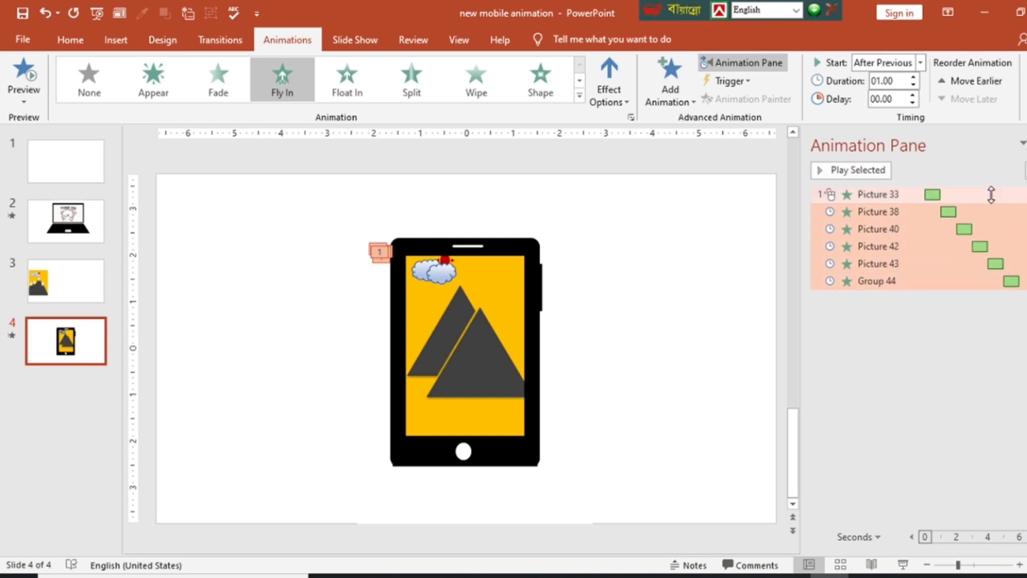
left_click(991, 196, "shift")
right_click(918, 204)
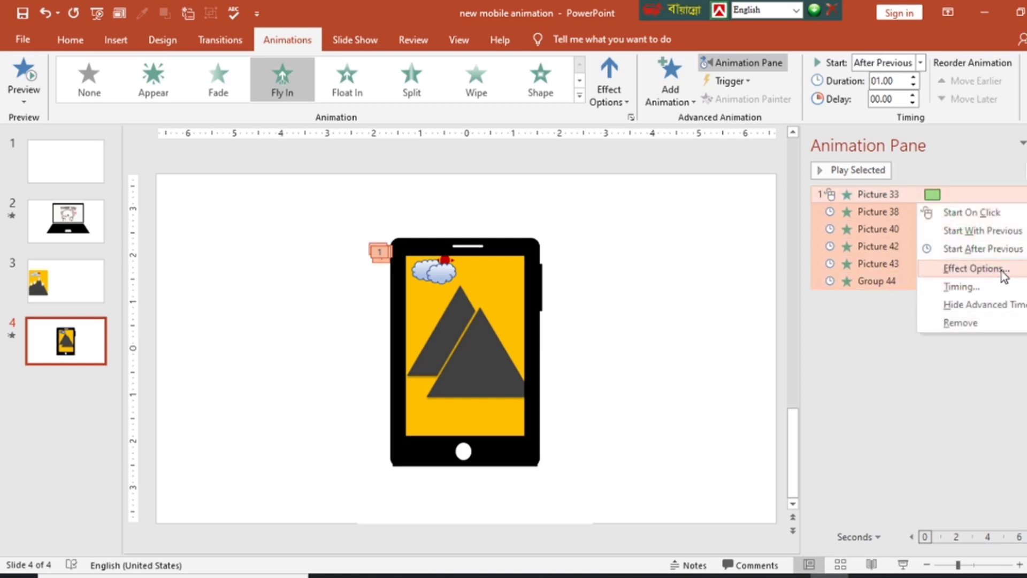
left_click(1003, 269)
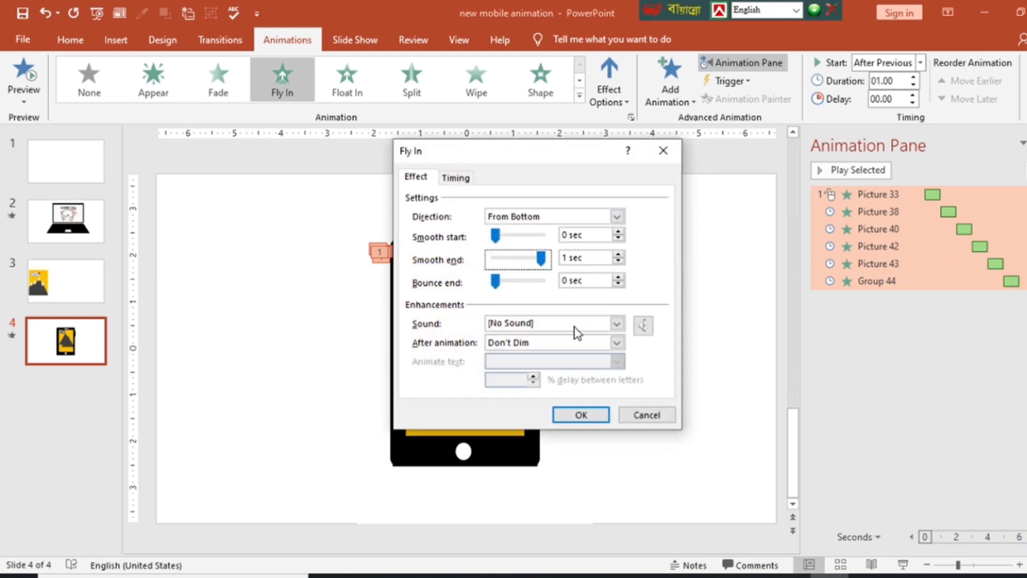
left_click(567, 412)
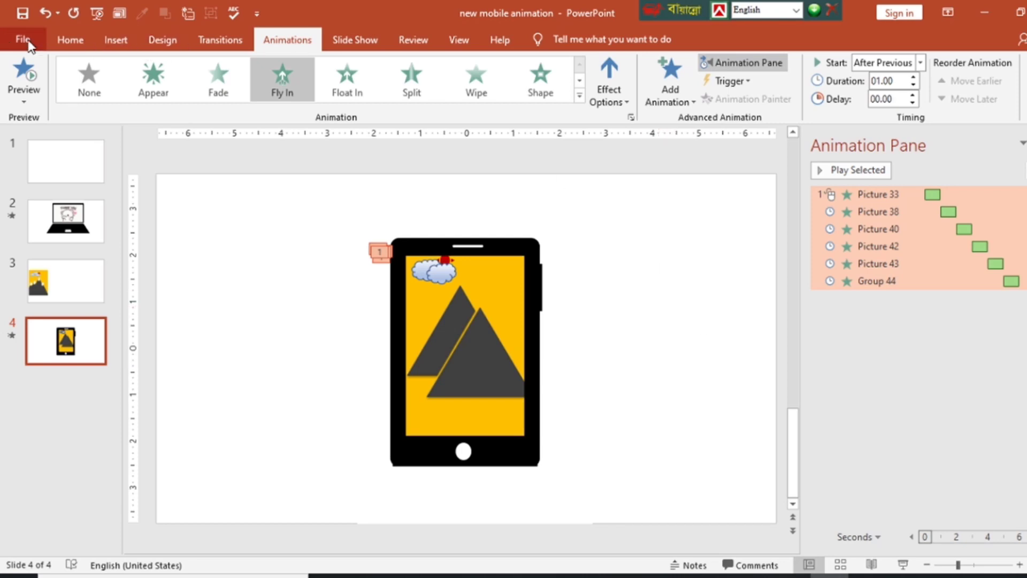
Step: Run the slide show from slide 4 with Shift+F5 to watch the photos fly in
key("shift+F5")
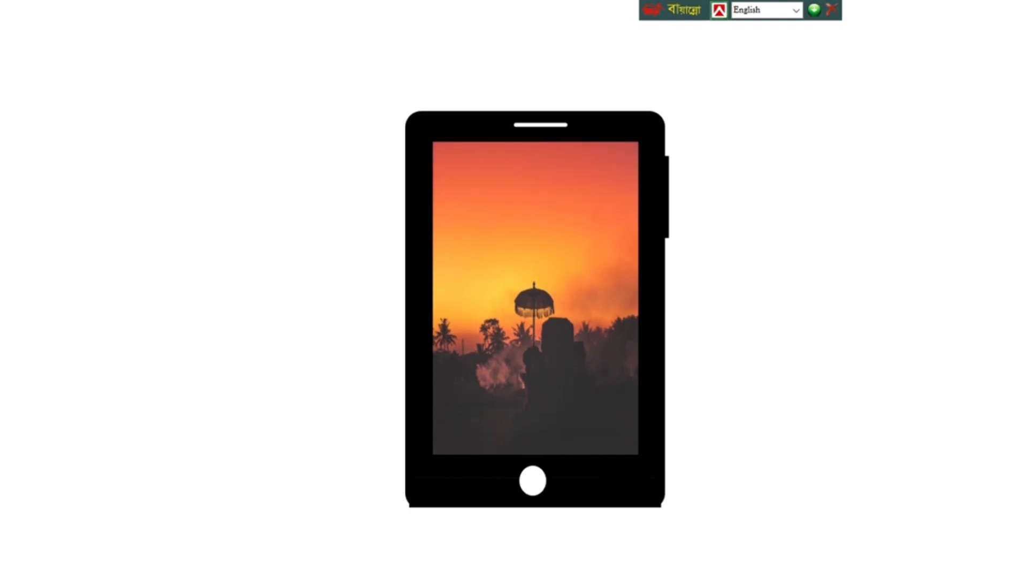